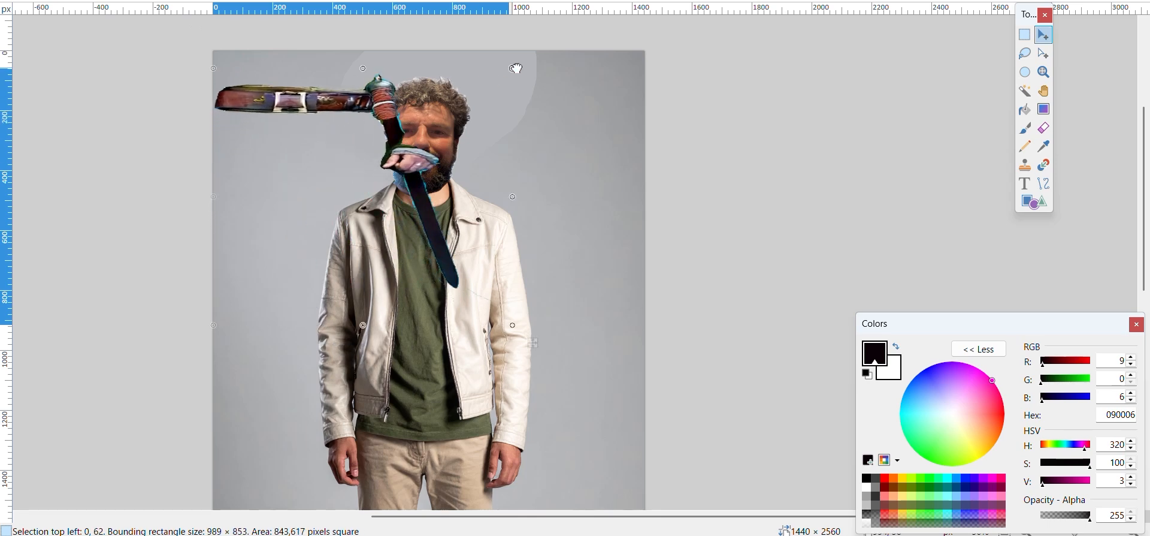
Step: Shrink and place the belt-and-sword cutout at the man's waist, and delete the fist gripping the sword
left_click_drag(568, 136, 701, 420)
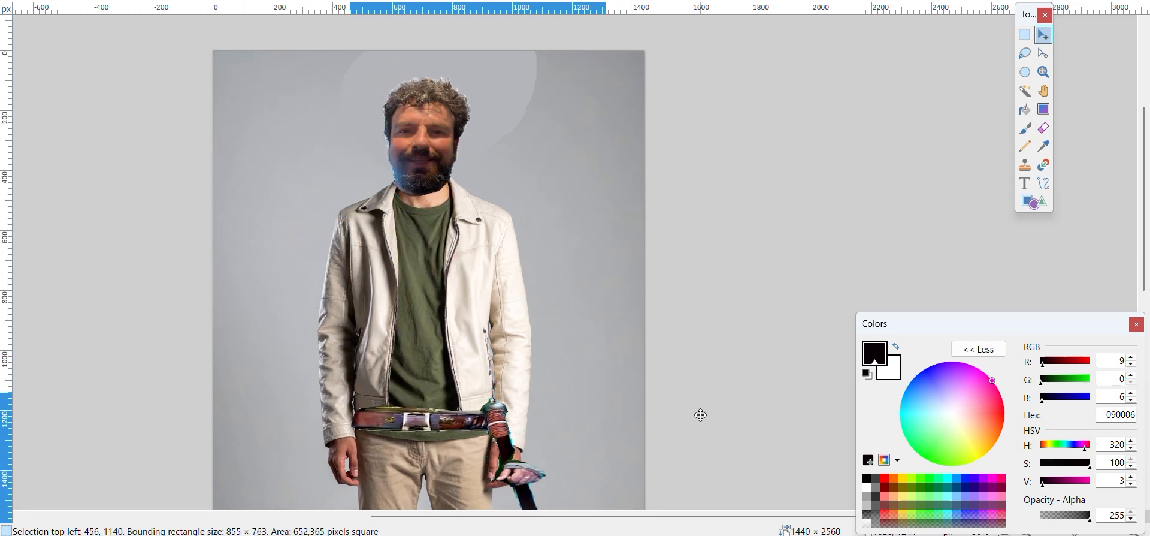
scroll(695, 413, "up", 3, "ctrl")
scroll(318, 249, "down", 5)
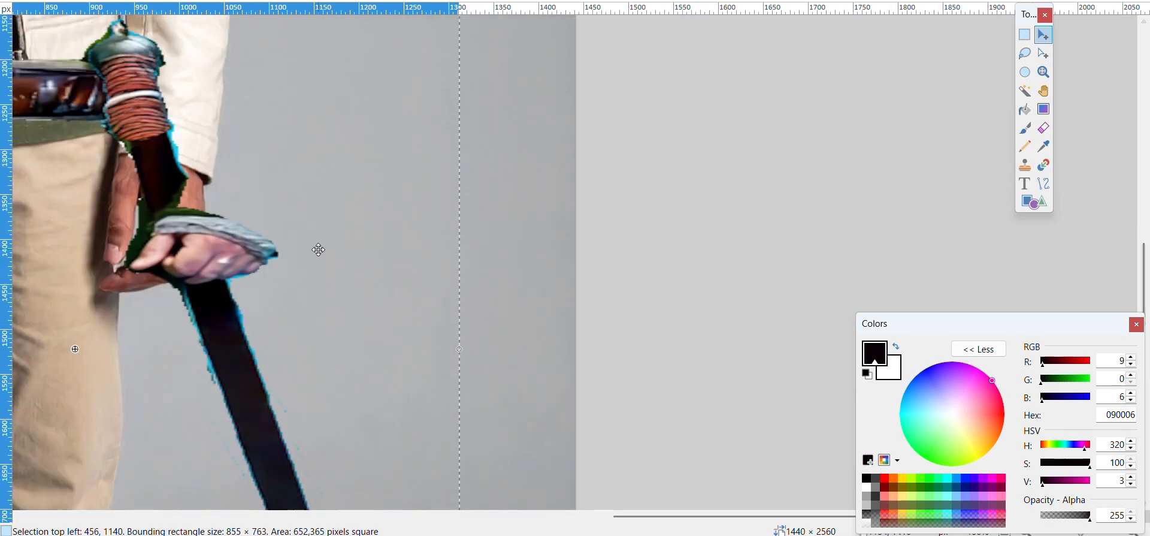
left_click(1025, 54)
mouse_move(185, 177)
left_mouse_down()
mouse_move(121, 259)
mouse_move(190, 178)
left_mouse_up()
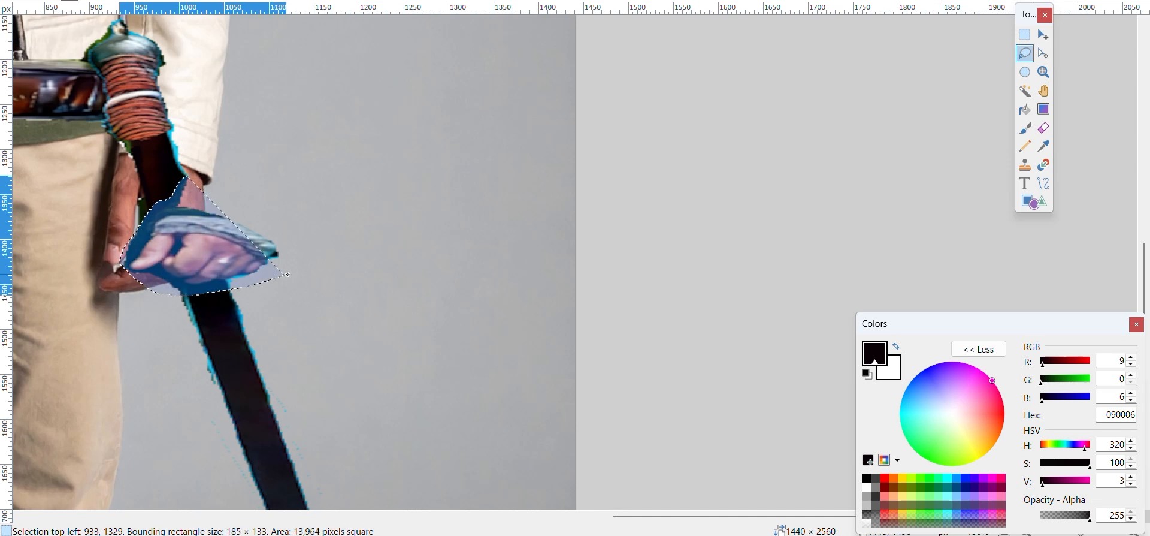
key("Delete")
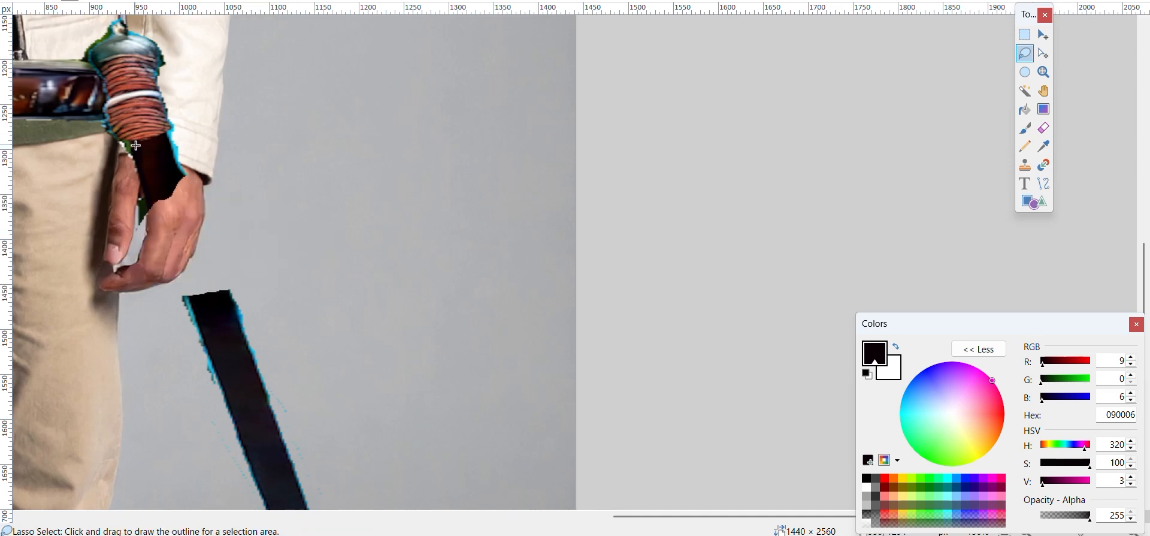
Step: Copy the hilt from the source belt-and-sword image, paste it enlarged in a new layer above the belt's end, and flatten the image
left_click_drag(714, 518, 527, 524)
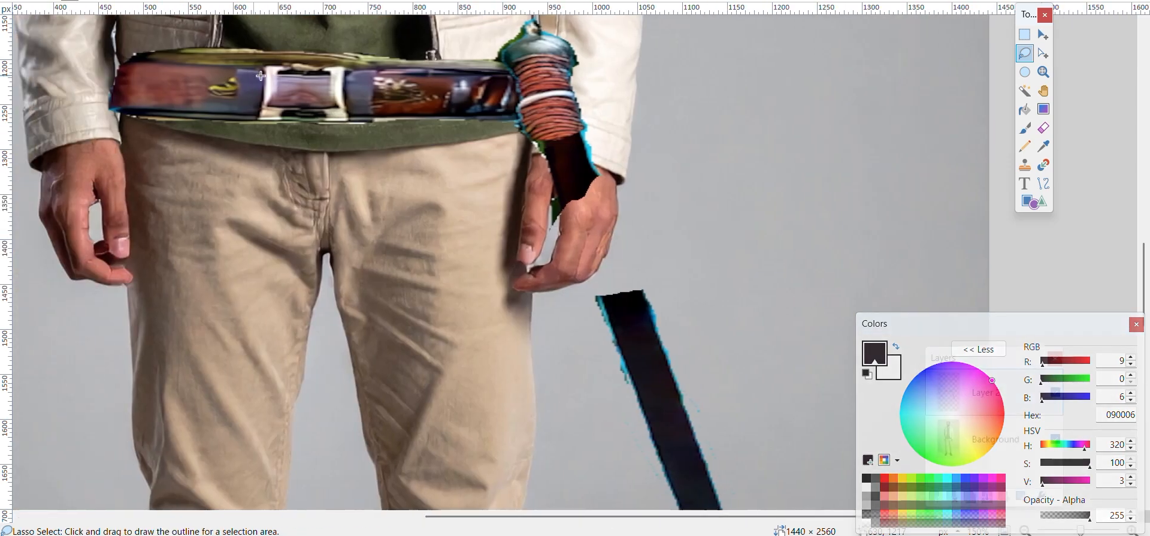
scroll(1146, 251, "up", 3)
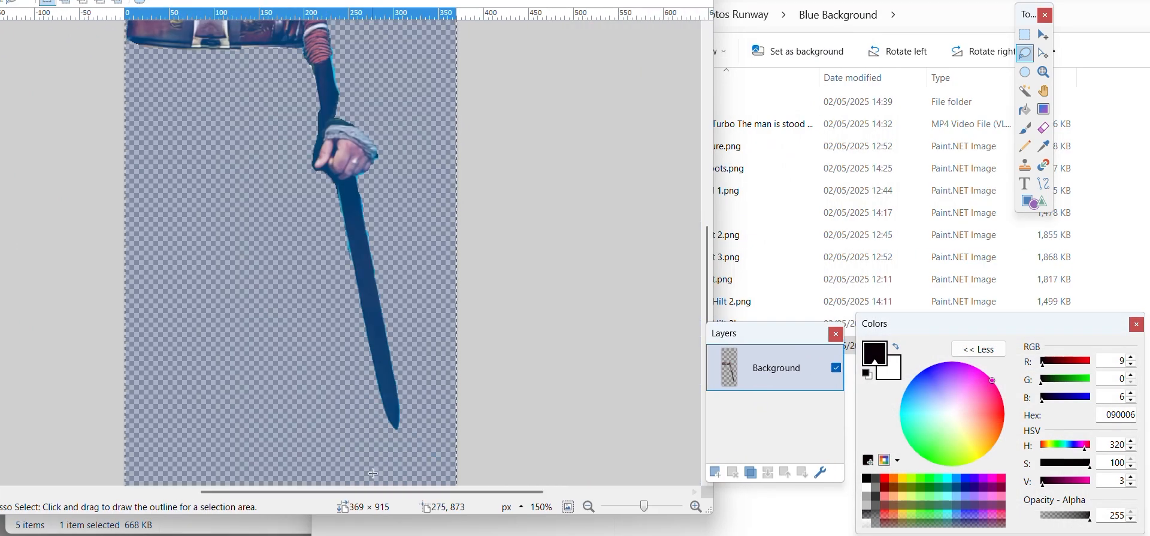
scroll(373, 473, "up", 3)
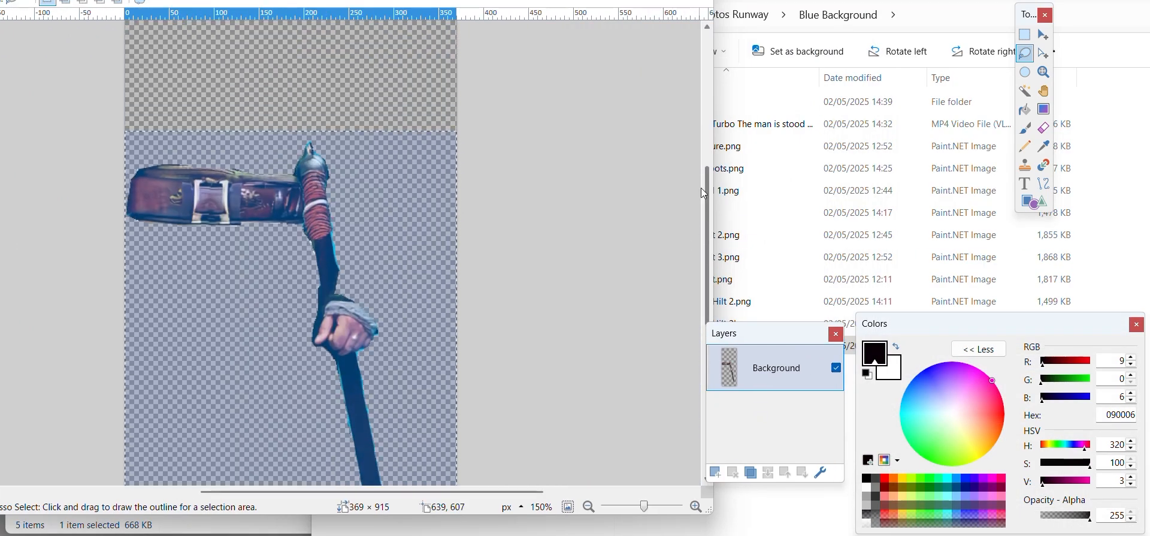
mouse_move(307, 142)
left_mouse_down()
mouse_move(304, 235)
mouse_move(329, 241)
left_mouse_up()
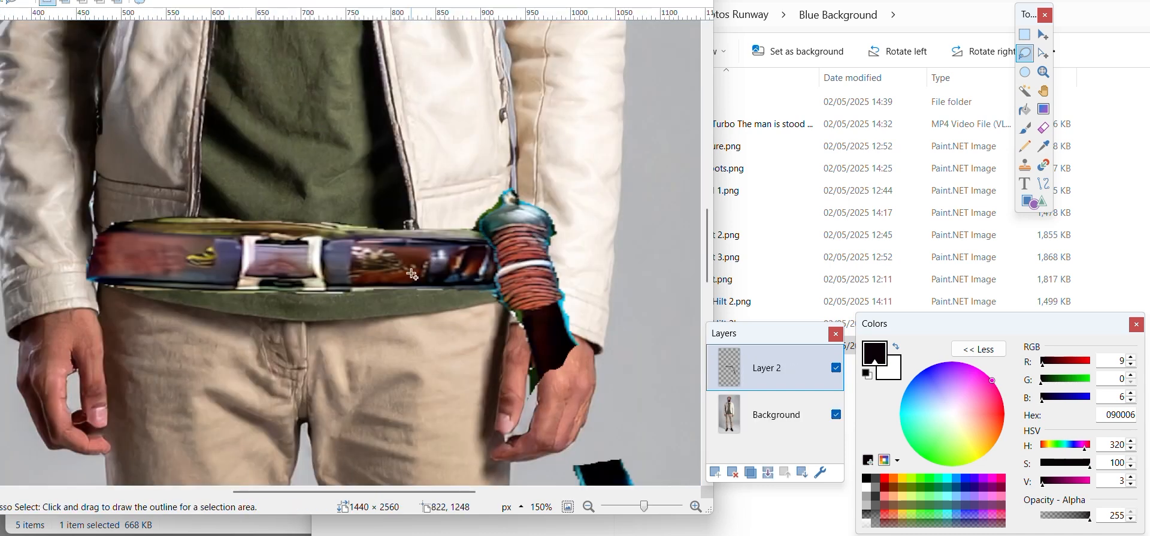
key("ctrl+shift+v")
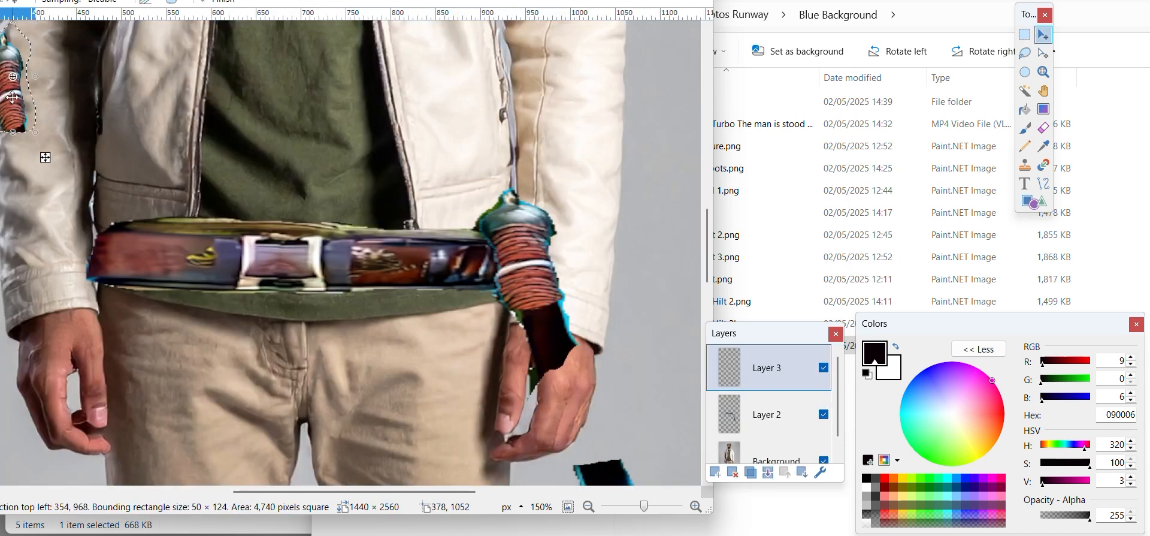
left_click_drag(6, 60, 458, 139)
left_click_drag(497, 213, 577, 236)
left_click_drag(528, 222, 525, 200)
key("ctrl+shift+f")
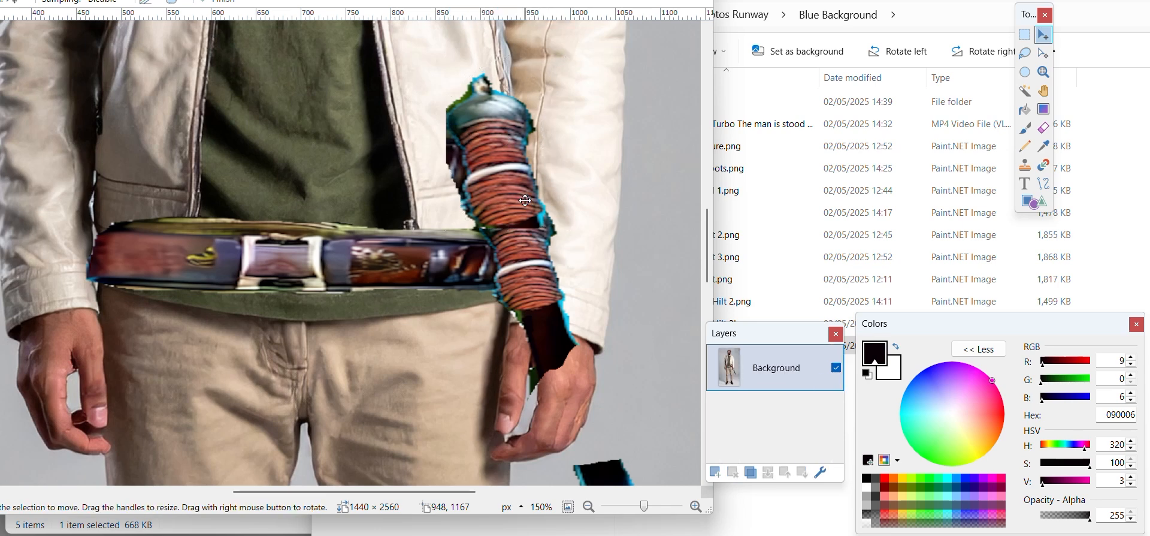
Step: Cover the lower duplicate hilt with a dark brown blade colour sampled from the sword, from the new hilt down to the hand
key("k")
left_click(527, 317)
key("o")
left_click(200, 3)
left_click(187, 182)
left_click_drag(501, 239, 533, 320)
left_click_drag(533, 222, 564, 337)
key("b")
mouse_move(507, 235)
left_mouse_down()
mouse_move(552, 309)
mouse_move(524, 295)
mouse_move(519, 259)
left_mouse_up()
Step: Touch up the hand's edge with a sampled skin colour and the belt's end beside the sword with colours sampled nearby
key("k")
left_click(576, 370)
key("b")
left_click(566, 340)
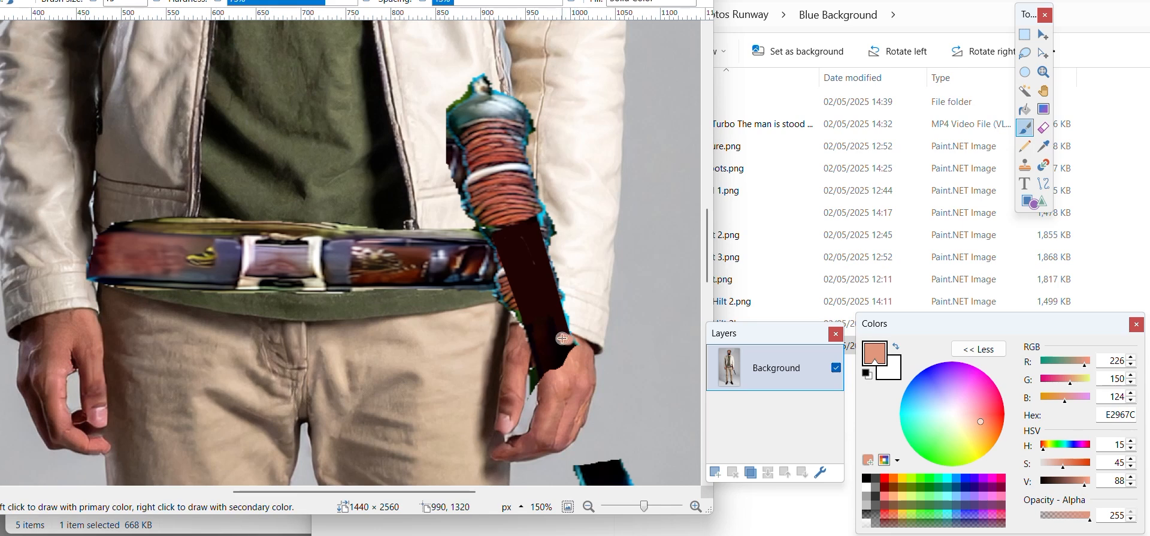
key("k")
left_click(440, 297)
key("b")
mouse_move(502, 283)
left_mouse_down()
mouse_move(515, 311)
mouse_move(497, 299)
left_mouse_up()
key("k")
left_click(500, 280)
key("b")
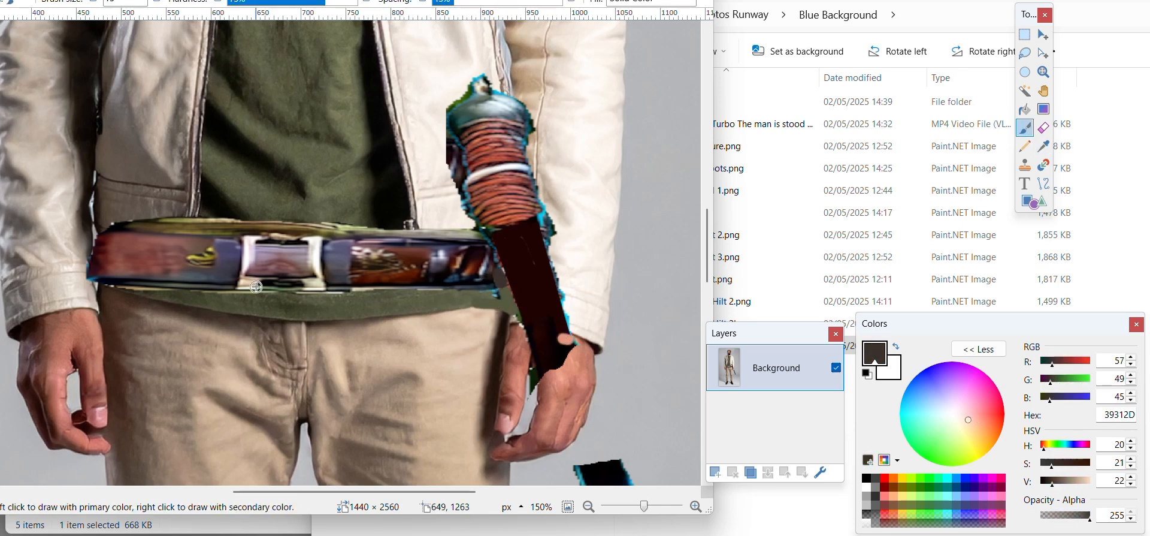
Step: Copy the man's hand from the recent picture without the belt and paste it over the sword, with the selection at 903, 1257
left_click_drag(361, 2, 483, 15)
left_click(113, 2)
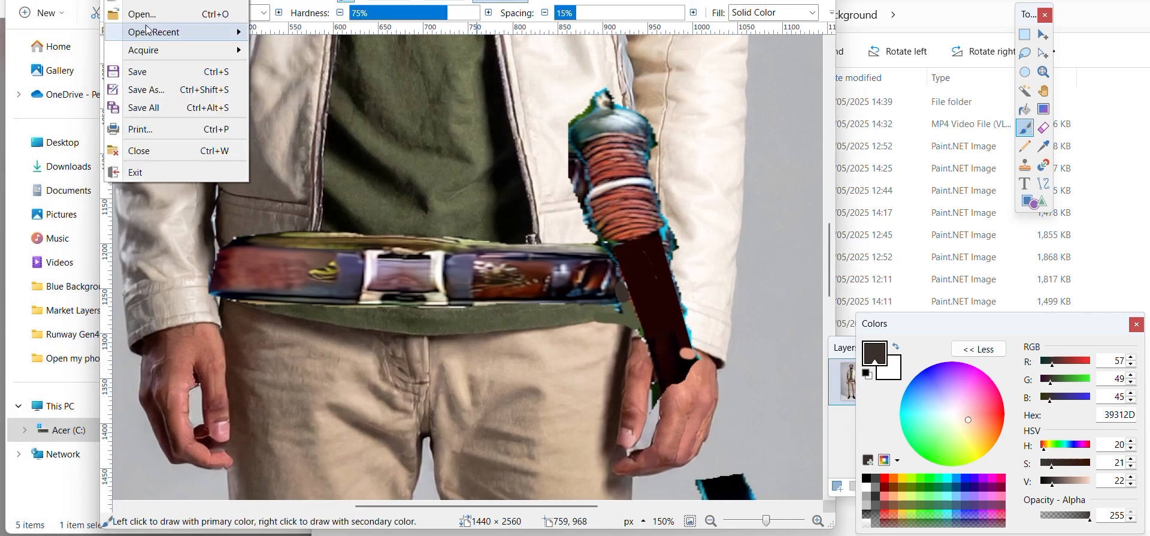
mouse_move(141, 31)
left_click(314, 200)
key("s")
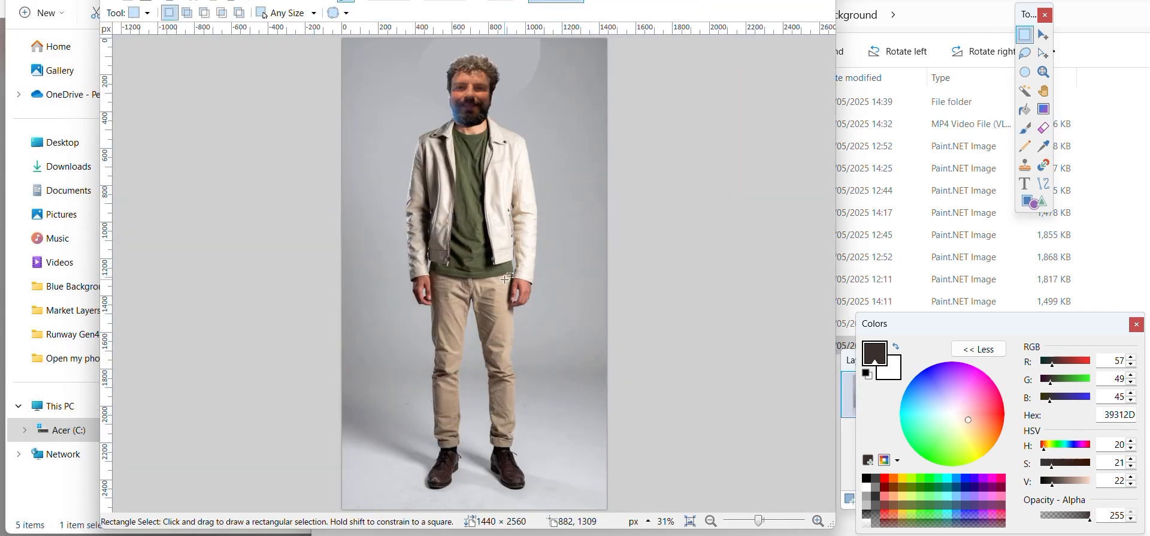
key("s")
mouse_move(510, 277)
left_mouse_down()
mouse_move(524, 280)
mouse_move(509, 319)
left_mouse_up()
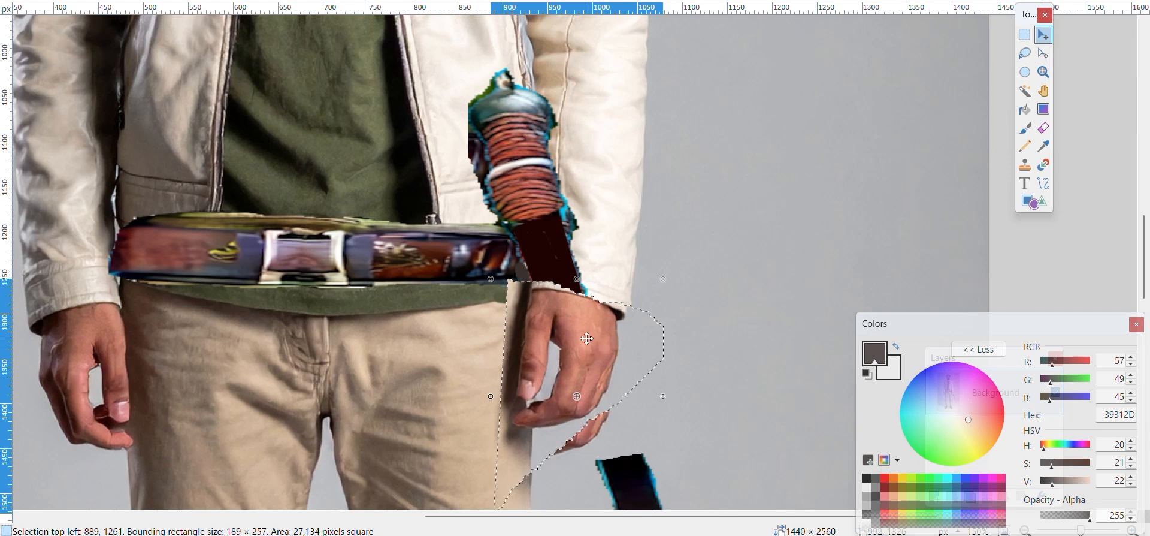
left_click_drag(577, 330, 590, 327)
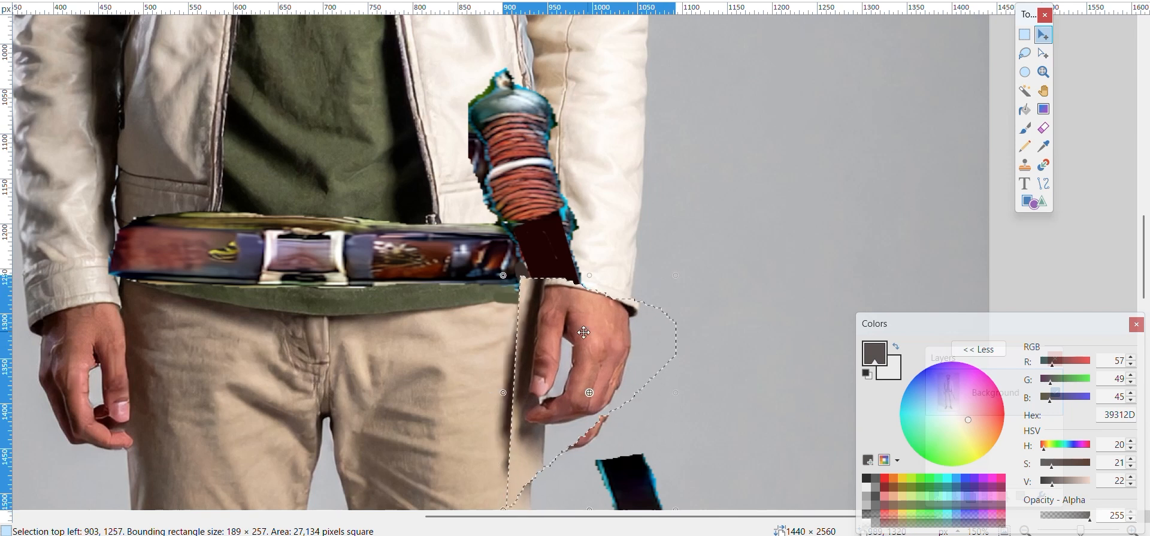
key("ctrl+d")
key("o")
left_click_drag(536, 272, 563, 364)
key("ctrl+z")
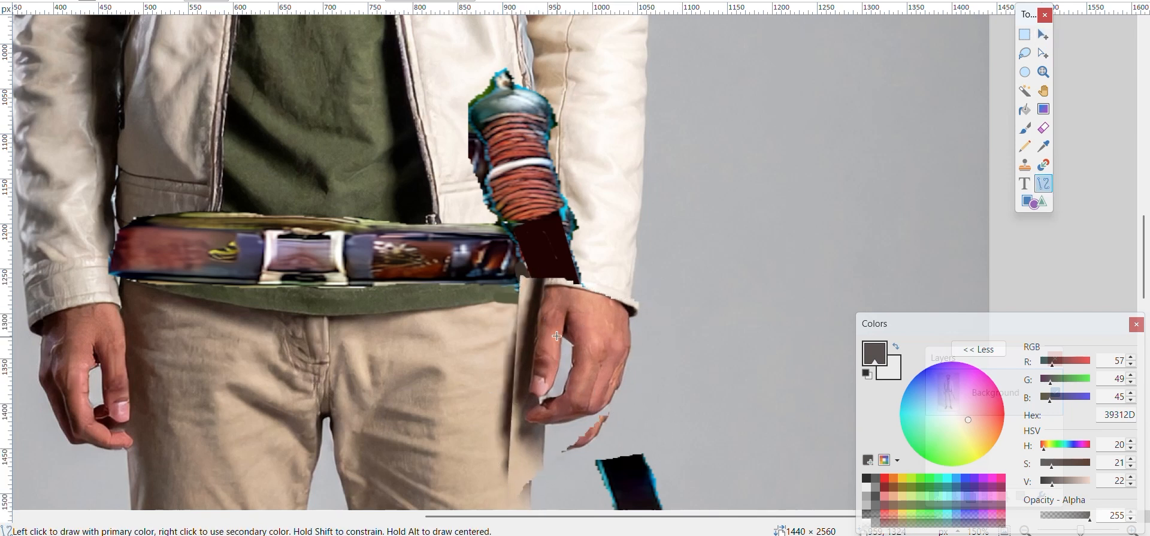
Step: Redraw the blade between the hilt and the hand with lines and brush strokes in the dark brown sampled from it
key("k")
left_click(528, 246)
left_click_drag(517, 229, 563, 376)
mouse_move(572, 272)
left_mouse_down()
mouse_move(580, 358)
mouse_move(594, 340)
left_mouse_up()
left_click_drag(561, 372, 582, 332)
key("b")
mouse_move(539, 282)
left_mouse_down()
mouse_move(565, 340)
mouse_move(551, 311)
mouse_move(567, 312)
mouse_move(559, 281)
mouse_move(578, 326)
mouse_move(546, 383)
left_mouse_up()
Step: Draw the two edges of the missing blade section below the hand as straight dark brown lines
key("o")
left_click_drag(578, 421, 618, 498)
left_click_drag(622, 394, 641, 472)
key("ctrl+z")
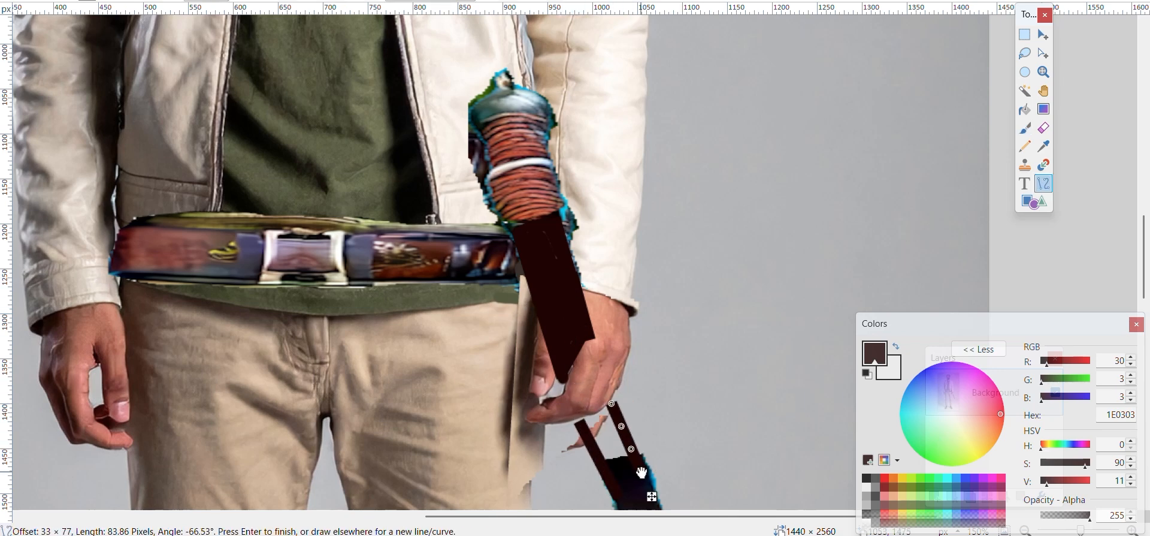
Step: Fill the blade section below the hand with the brush, closing the remaining gap with the near-black sampled from the sword
scroll(641, 473, "up", 4)
key("b")
mouse_move(551, 249)
left_mouse_down()
mouse_move(490, 302)
mouse_move(443, 314)
mouse_move(492, 301)
mouse_move(444, 309)
mouse_move(537, 430)
mouse_move(491, 331)
left_mouse_up()
key("k")
left_click(569, 461)
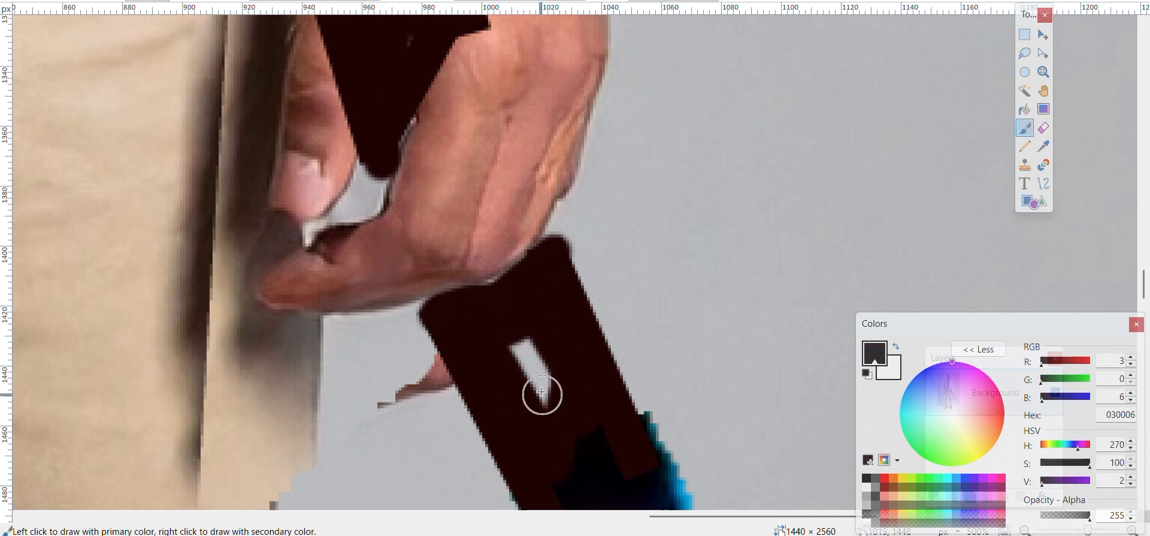
mouse_move(541, 392)
left_mouse_down()
mouse_move(559, 469)
mouse_move(632, 460)
mouse_move(532, 313)
left_mouse_up()
left_click(378, 169)
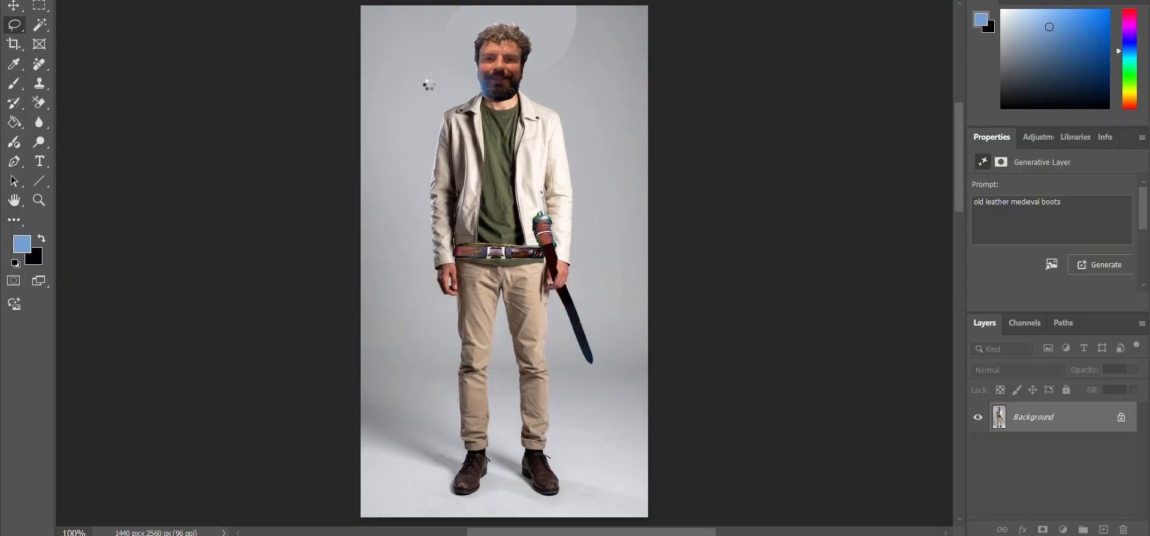
Step: In Photoshop, cut out the man with Select Subject and place him over a background filled with the light blue foreground colour
left_click(366, 511)
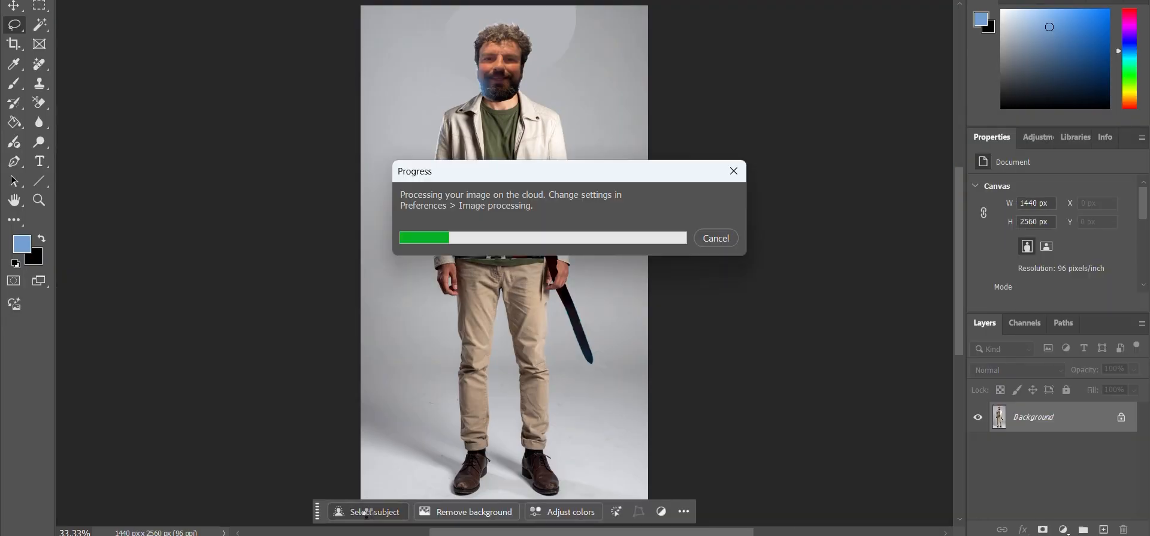
key("ctrl+a")
key("Delete")
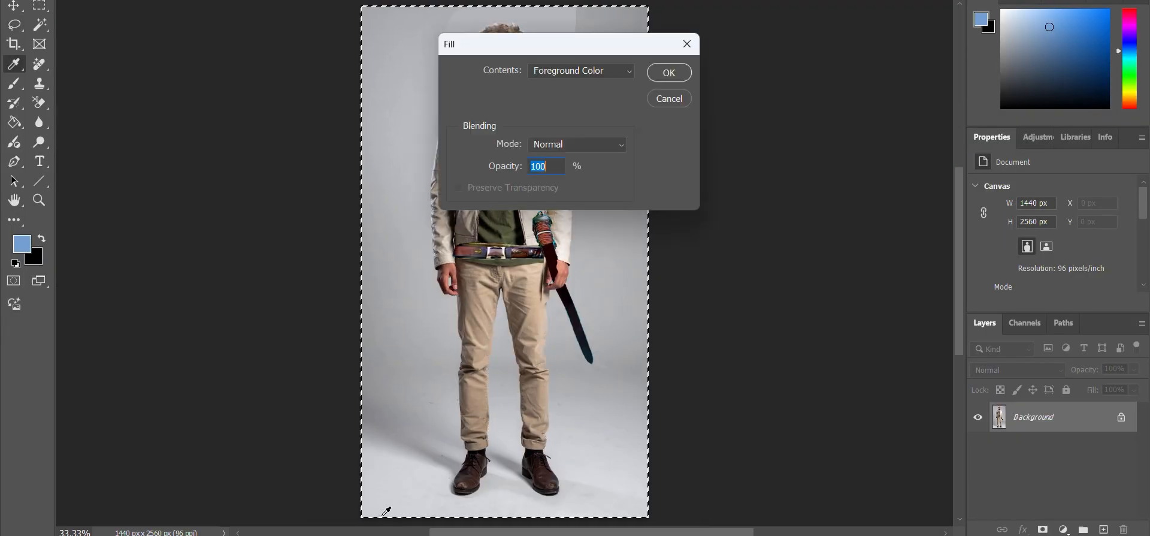
key("Escape")
key("Delete")
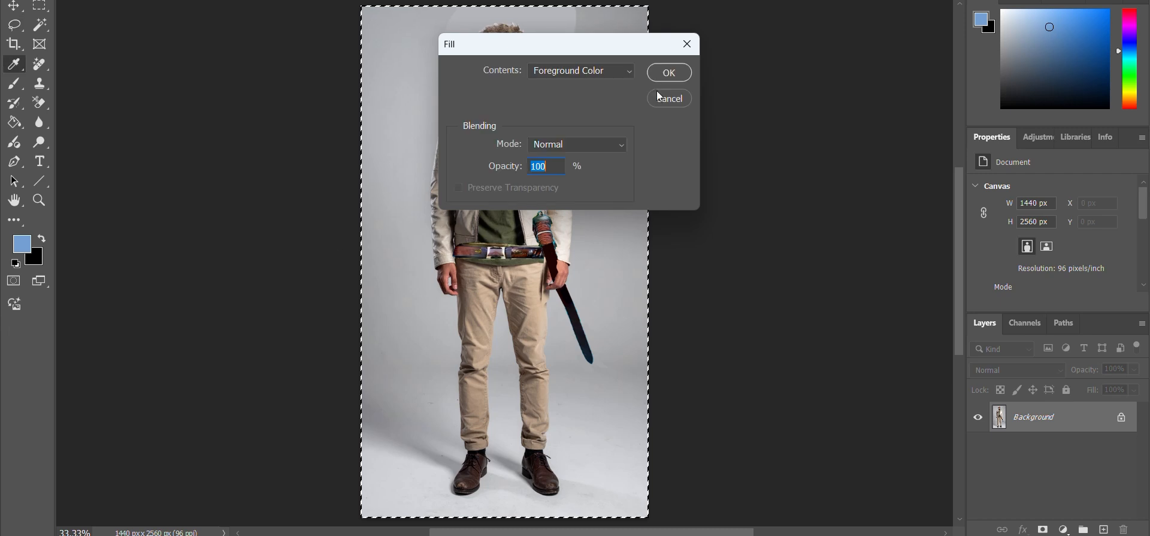
key("Return")
key("l")
key("ctrl+d")
key("ctrl+v")
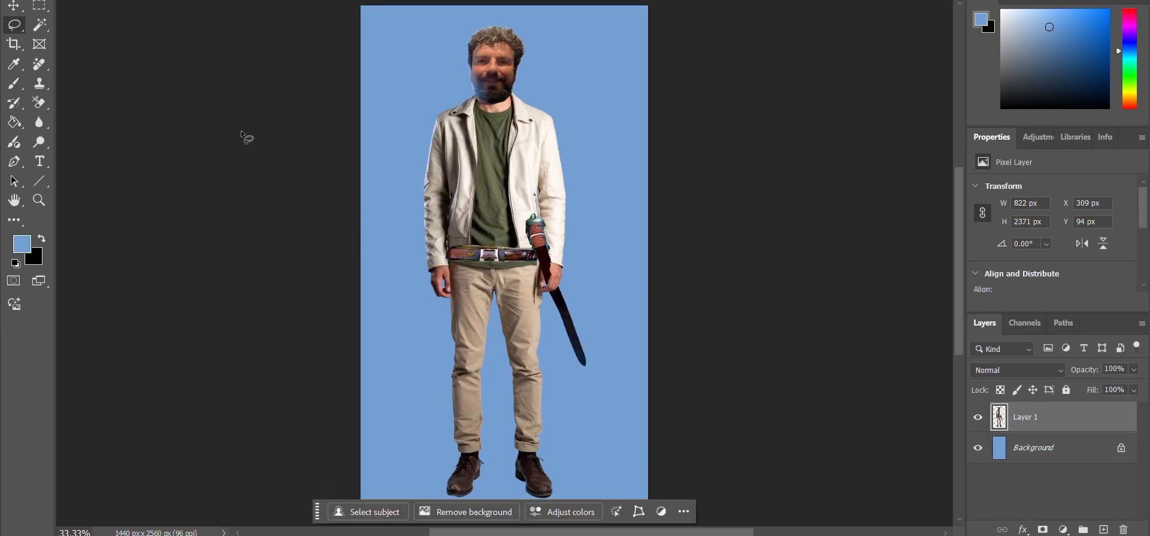
Step: Save the picture on the blue background as a PNG named Jacket Man 6
key("ctrl+s")
key("Return")
left_click(31, 1)
mouse_move(120, 187)
left_click(226, 187)
type("J")
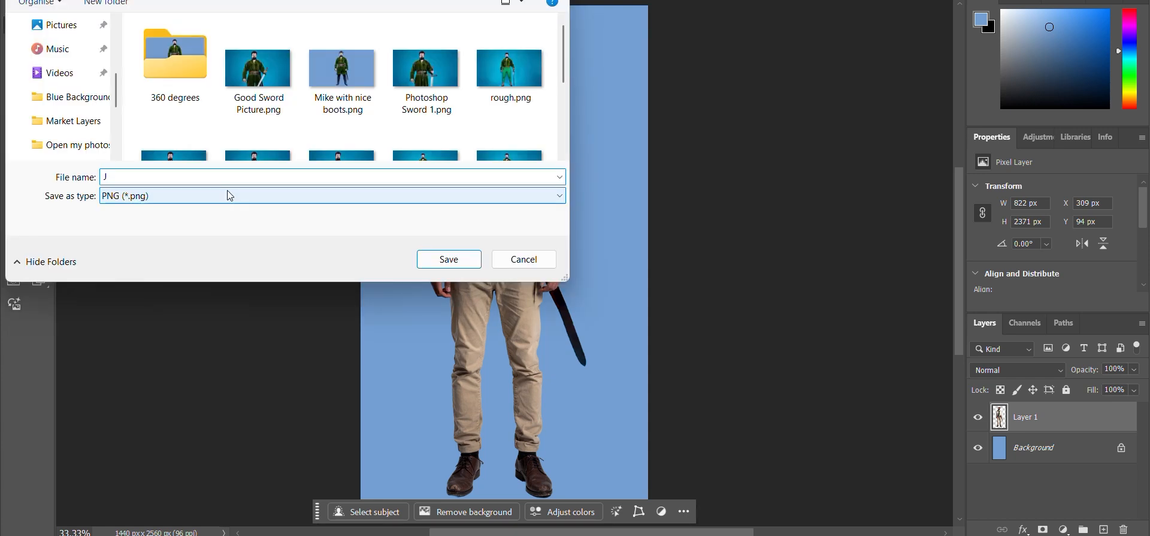
type("acket Man 6")
left_click(448, 259)
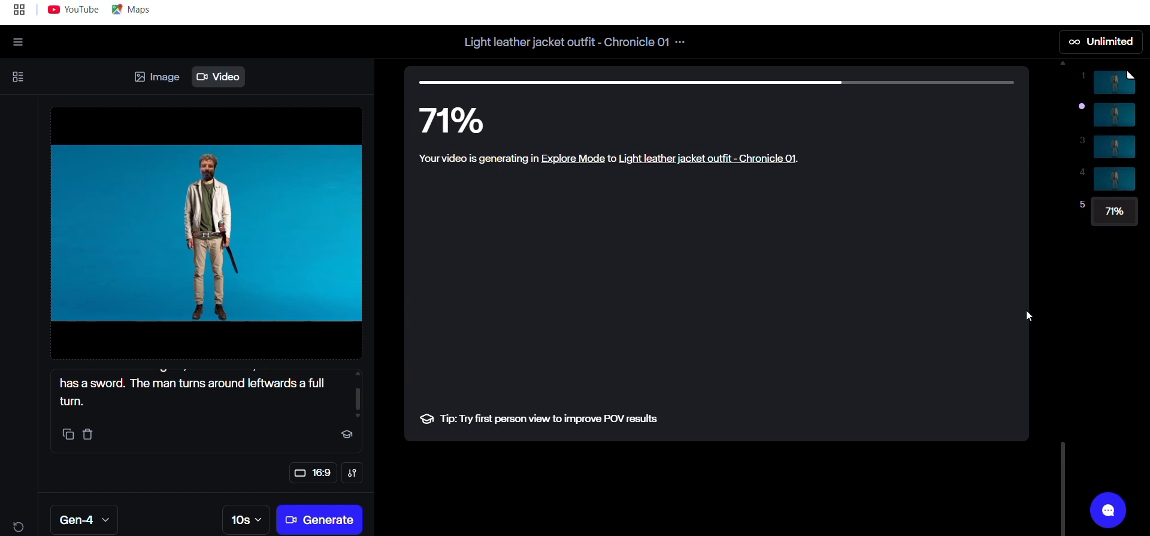
Step: Switch to Runway and play the newly generated 10-second video of the man with the sword
mouse_move(173, 270)
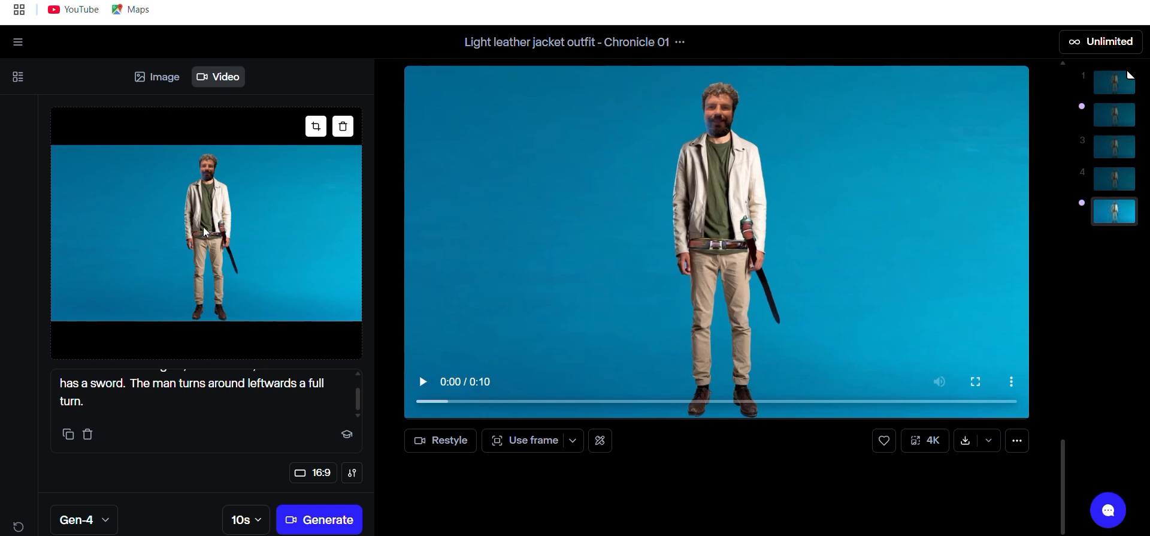
left_click(423, 388)
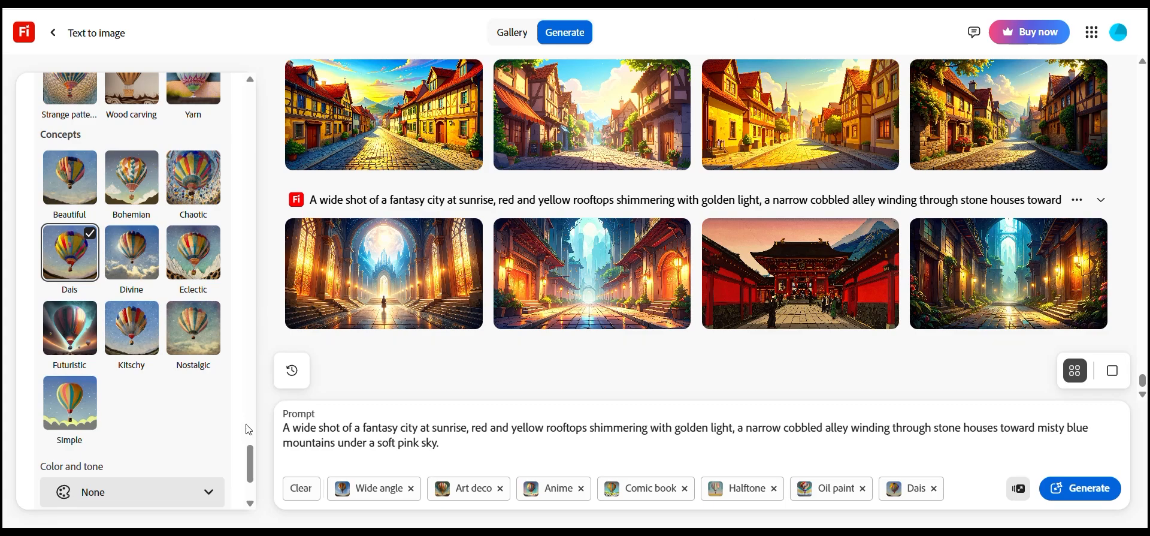
left_click_drag(250, 455, 291, 181)
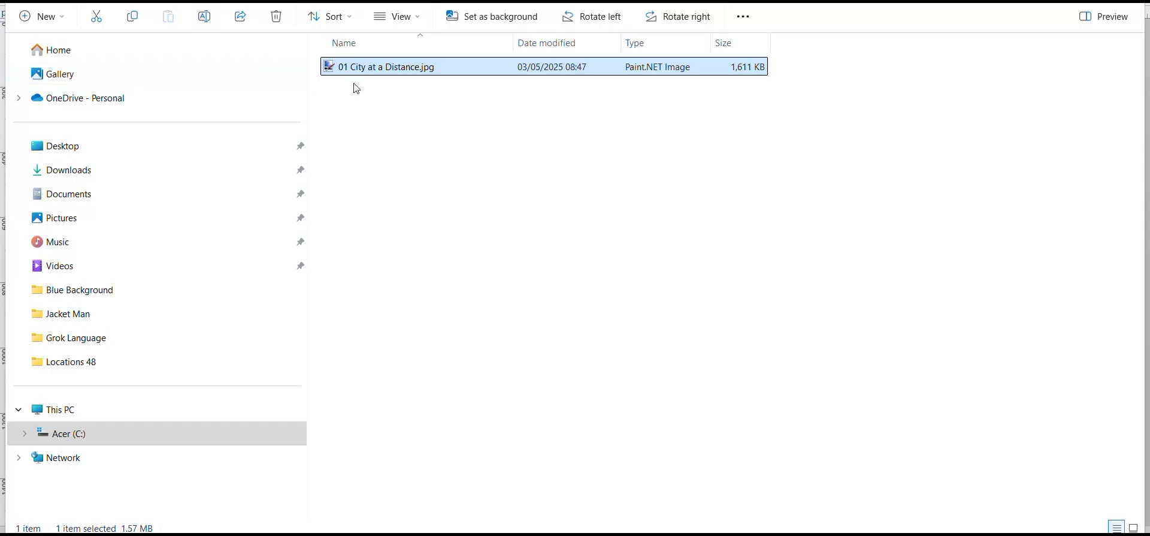
Step: Switch to Paint.NET and run the Ink Sketch effect on the hillside city picture, moving its dialog clear of the buildings
left_click(355, 87)
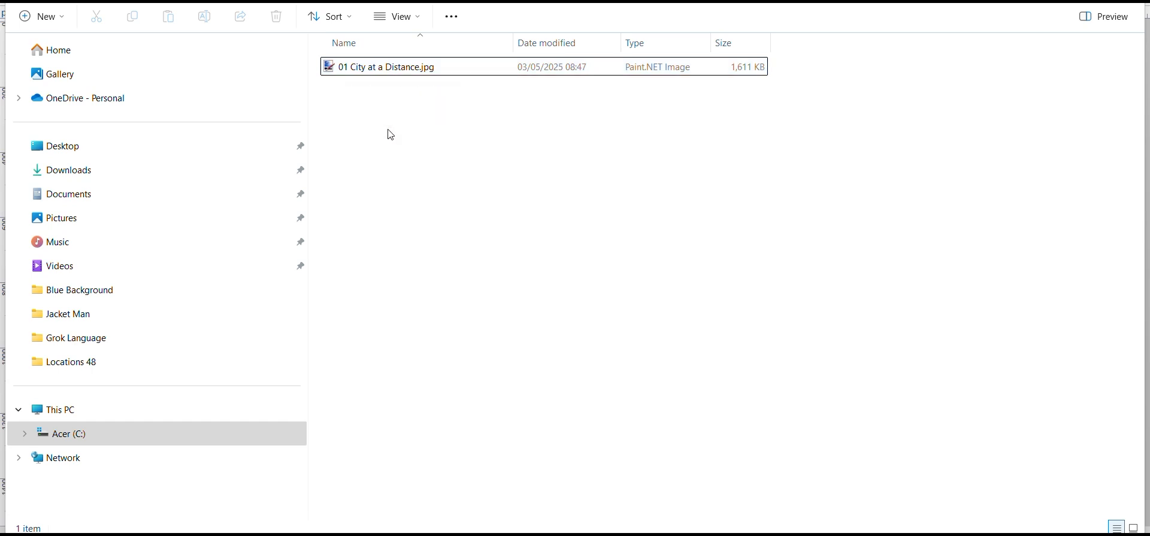
key("alt+Tab")
key("alt+Tab")
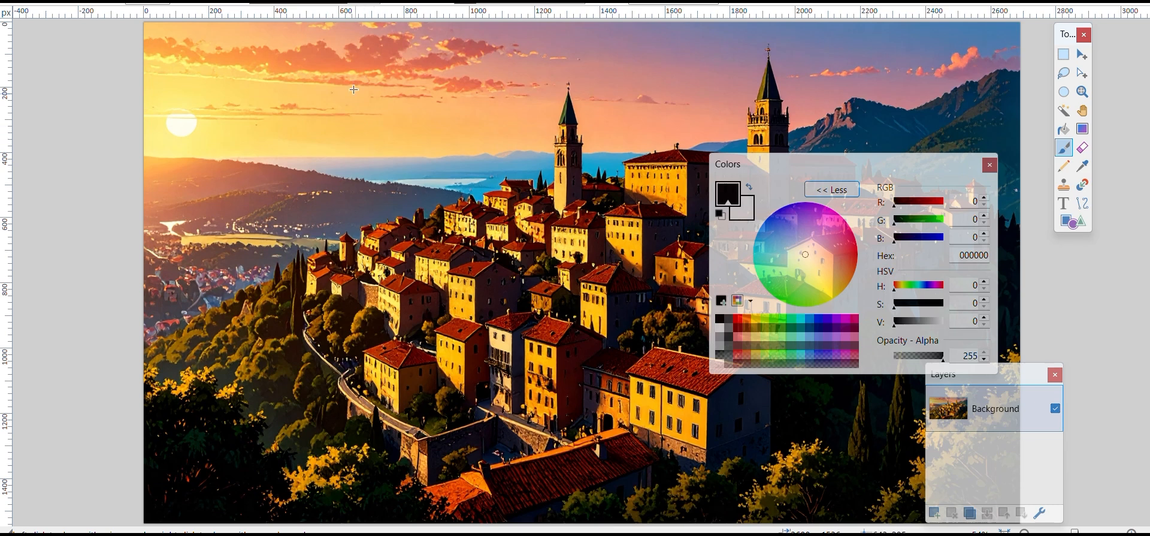
key("alt+c")
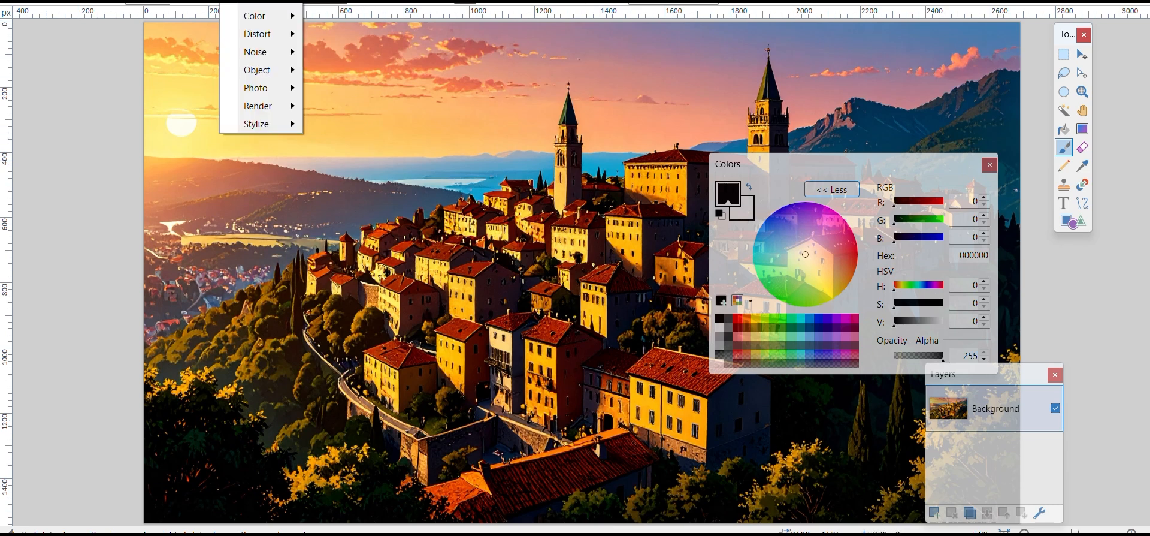
key("Right")
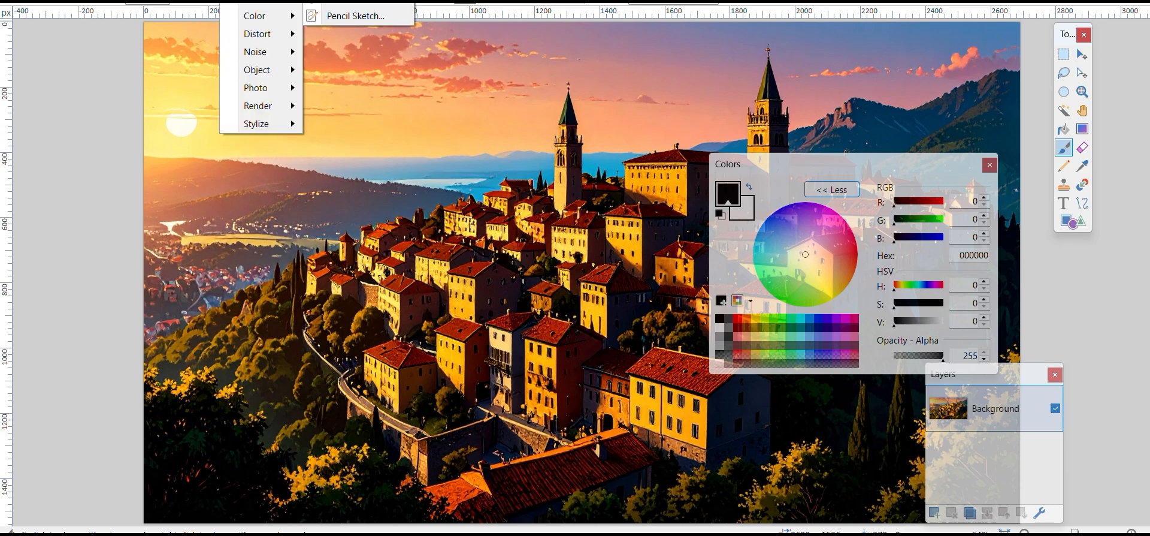
key("Return")
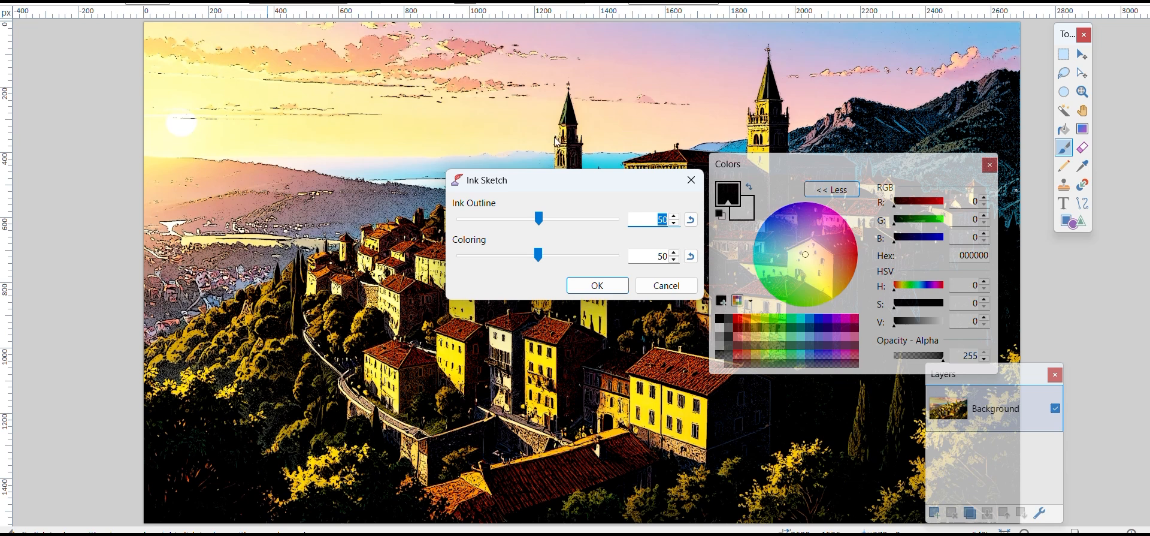
mouse_move(583, 188)
left_mouse_down()
mouse_move(422, 174)
mouse_move(395, 200)
left_mouse_up()
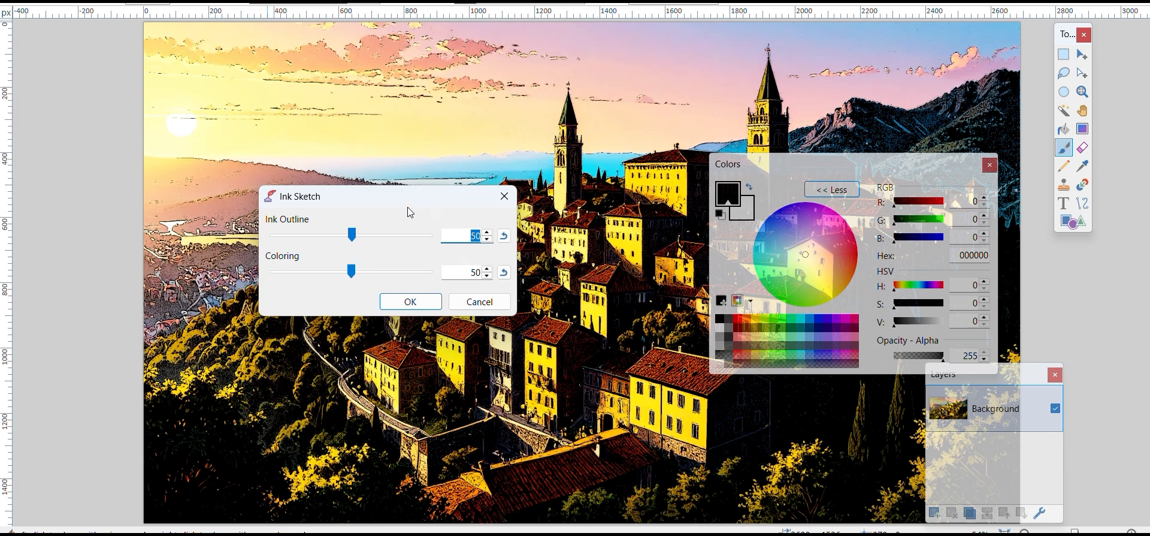
mouse_move(406, 208)
left_mouse_down()
mouse_move(465, 246)
mouse_move(346, 90)
mouse_move(278, 42)
mouse_move(221, 44)
left_mouse_up()
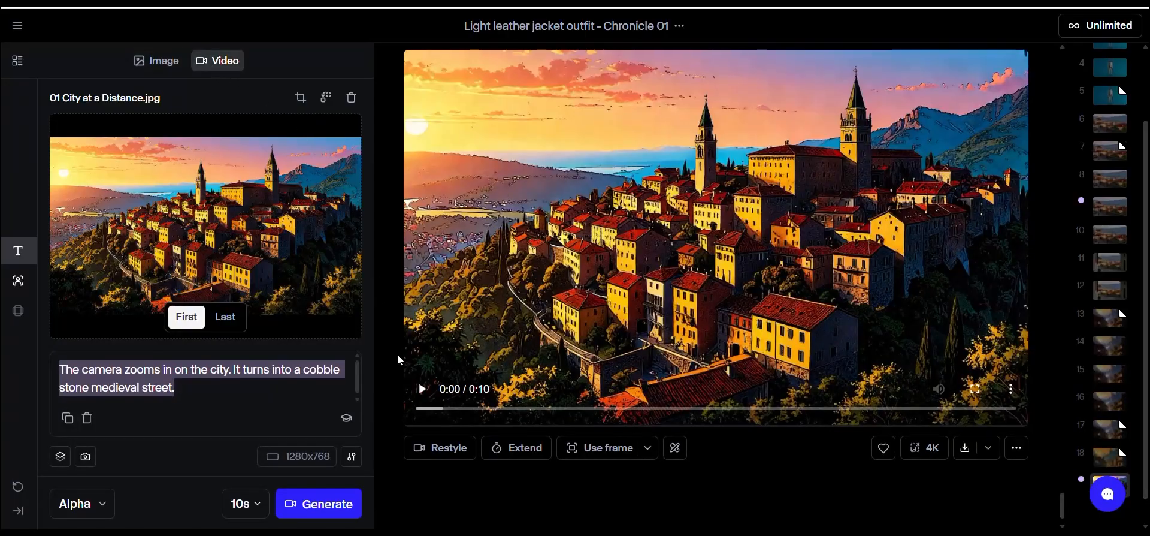
Step: Switch to Runway and play the 10-second video generated from the city picture
left_click(423, 389)
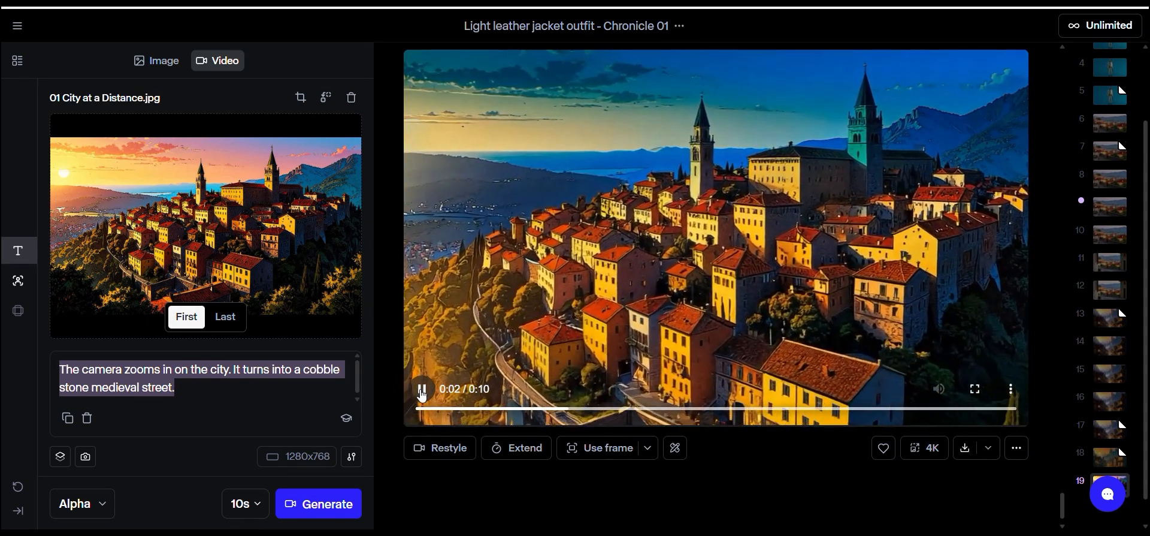
Step: In the Firefly prompt, replace "very far off fantasy city" with "cobbled medieval city alley"
left_click_drag(293, 369, 253, 365)
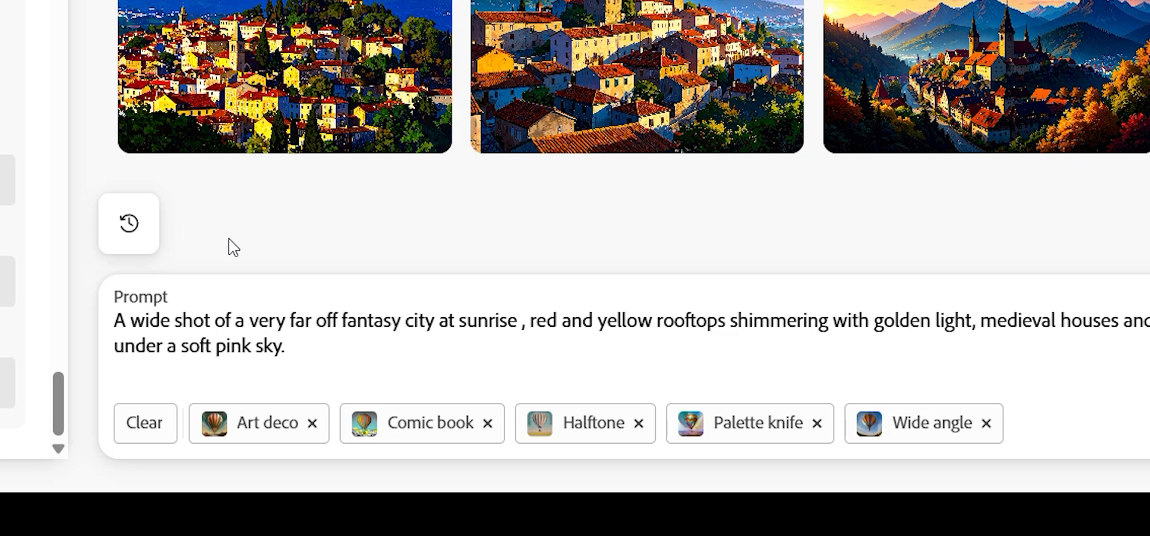
key("ctrl+shift+Right")
key("ctrl+shift+Right")
key("ctrl+shift+Right")
key("ctrl+shift+Right")
type("c")
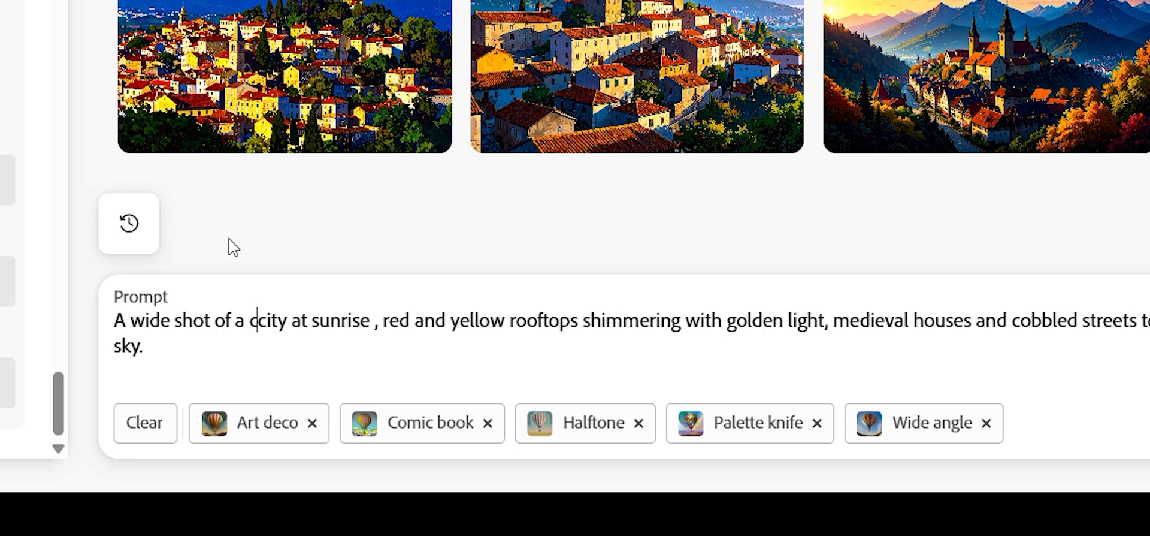
type("obbled medieval city ")
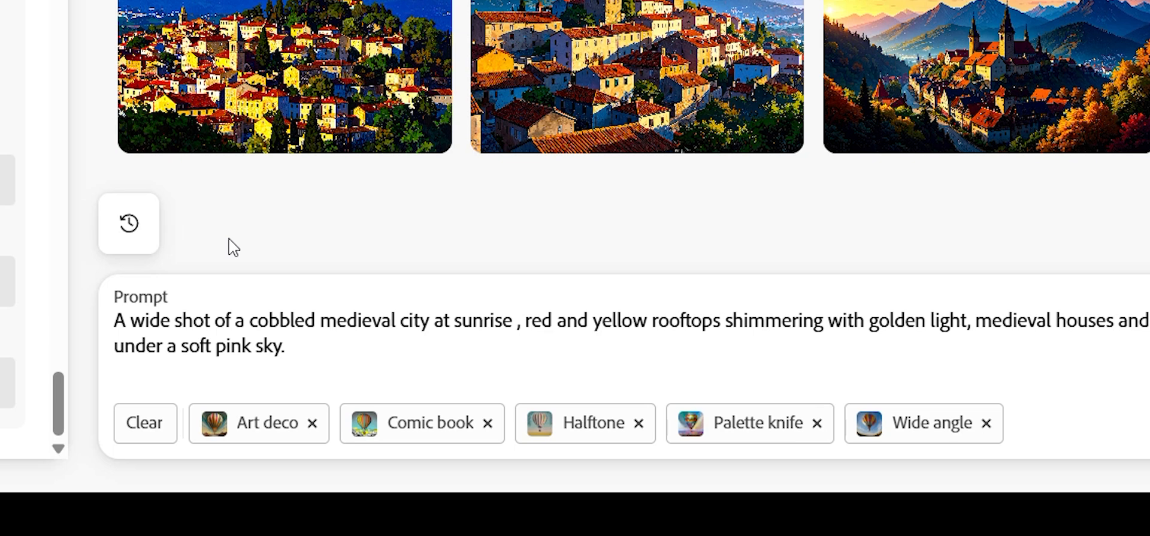
type("alley")
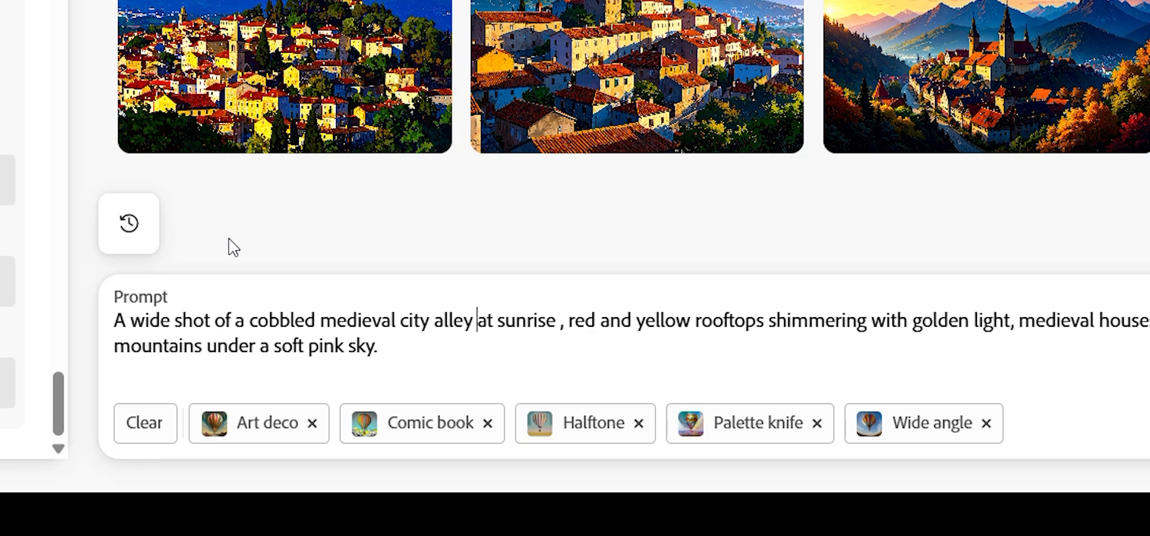
Step: Delete the passage from "medieval houses" through "mountains" from the prompt, just before "under a soft pink sky"
key("ctrl+Right")
key("ctrl+Right")
key("ctrl+Right")
key("ctrl+Right")
key("ctrl+Right")
key("ctrl+Right")
key("ctrl+Left")
key("ctrl+Right")
key("ctrl+Right")
key("ctrl+Right")
key("ctrl+Left")
key("ctrl+Right")
key("ctrl+Right")
key("ctrl+Right")
key("ctrl+Right")
key("shift+End")
key("shift+Down")
key("shift+Left")
key("ctrl+shift+Left")
key("ctrl+shift+Left")
key("ctrl+shift+Left")
key("ctrl+shift+Left")
key("ctrl+shift+Left")
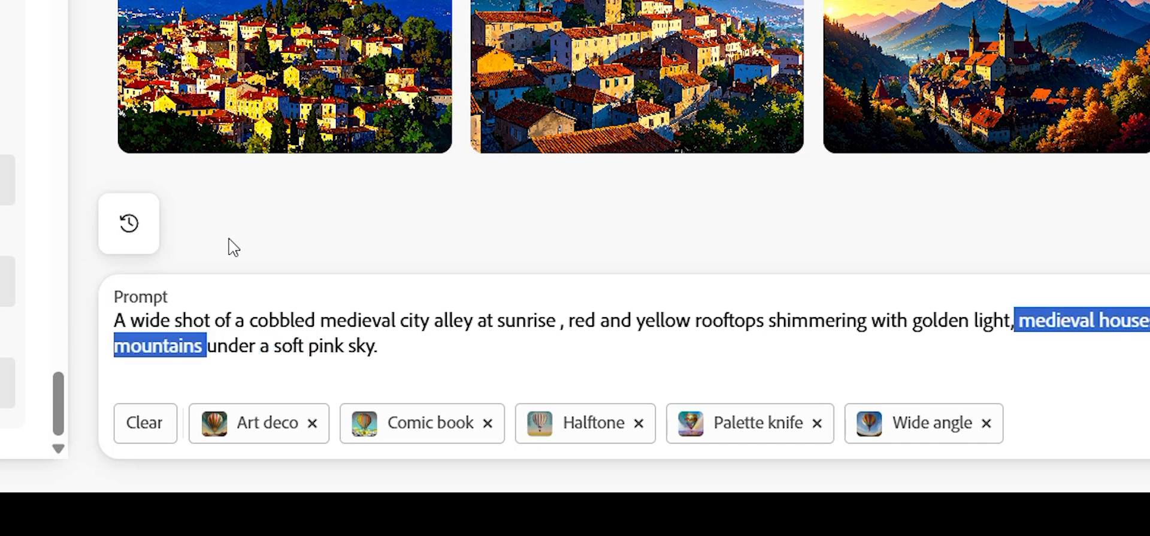
key("BackSpace")
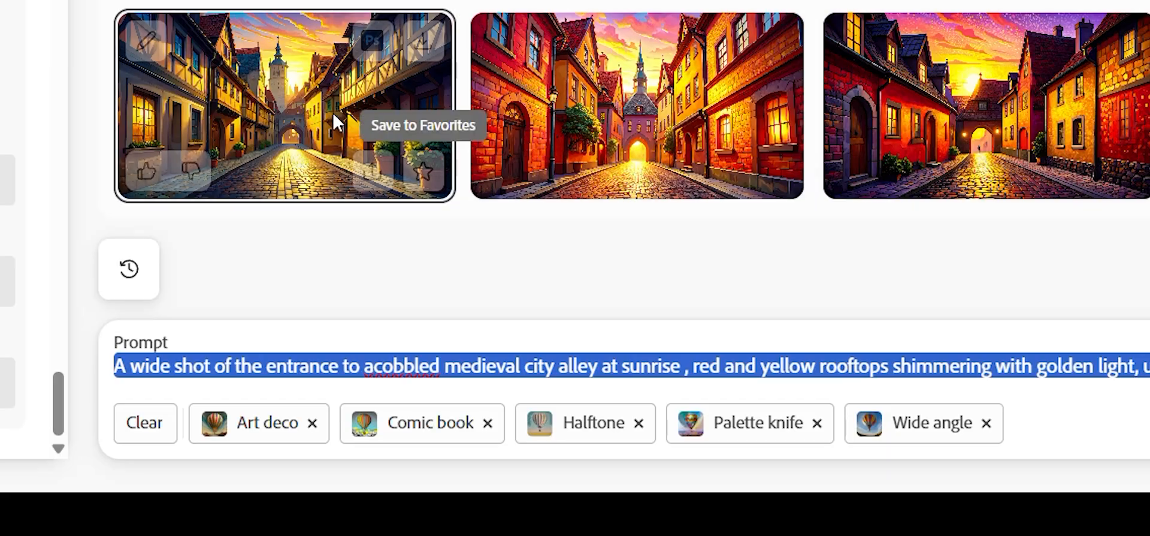
Step: View the generated cobbled alley pictures enlarged, one after another
left_click(236, 104)
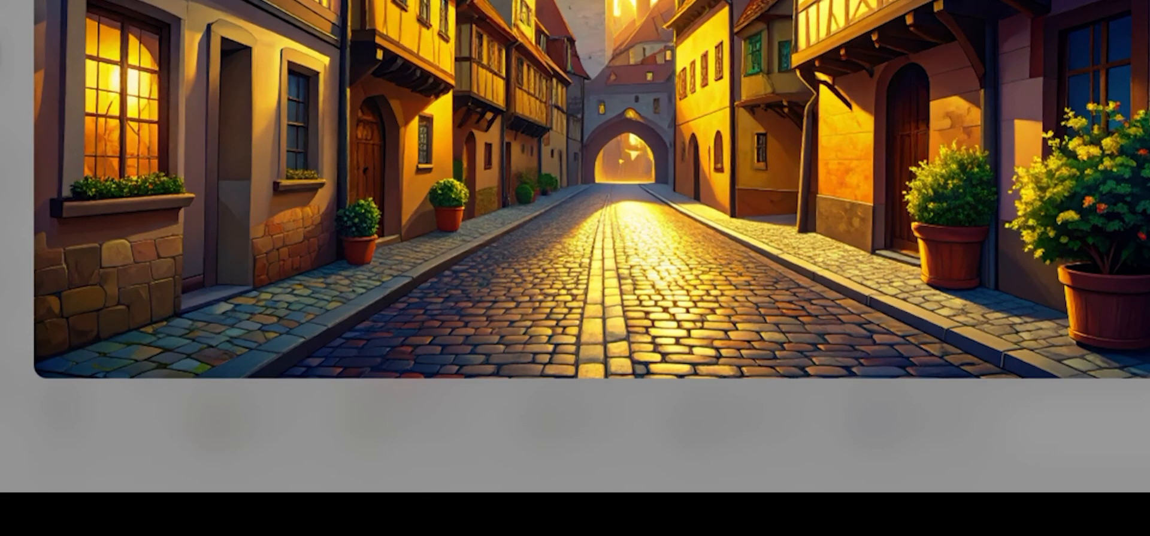
key("Right")
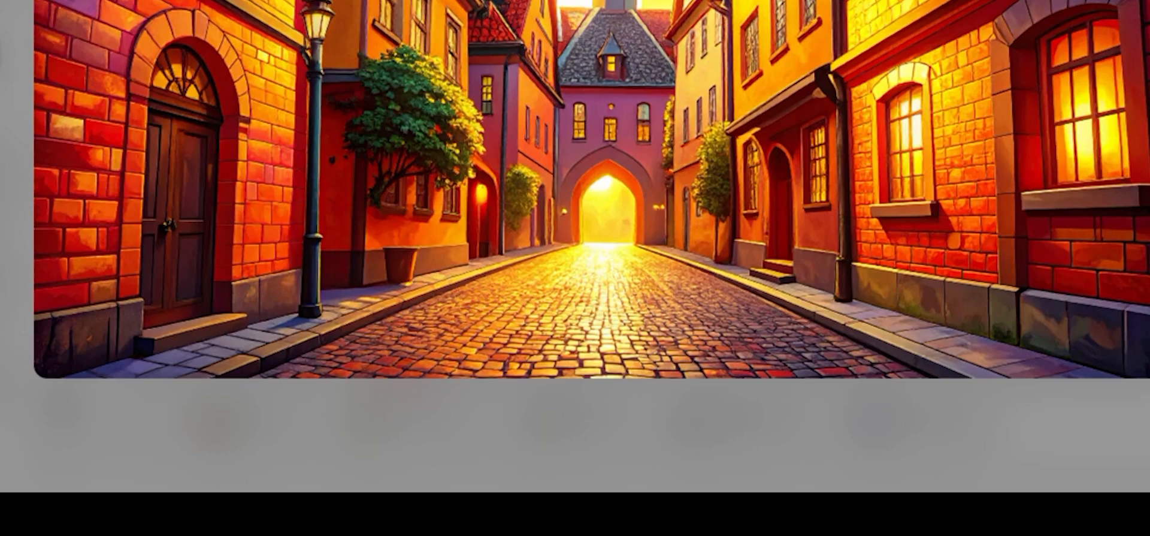
key("Right")
key("Right")
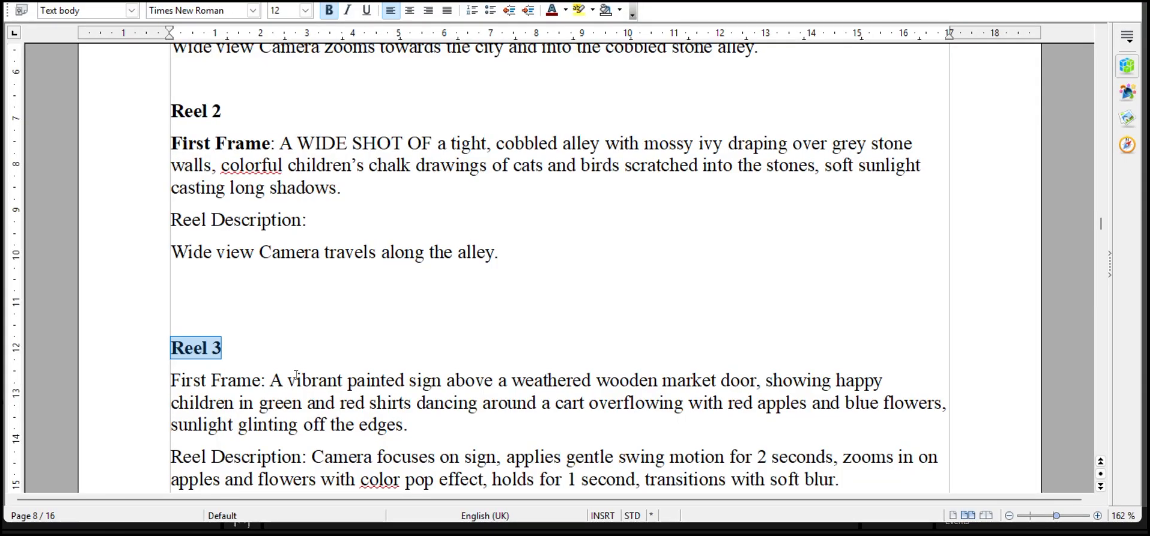
Step: Switch to the script document and select Reel 3's First Frame description of the painted sign above the market door
left_click(287, 380)
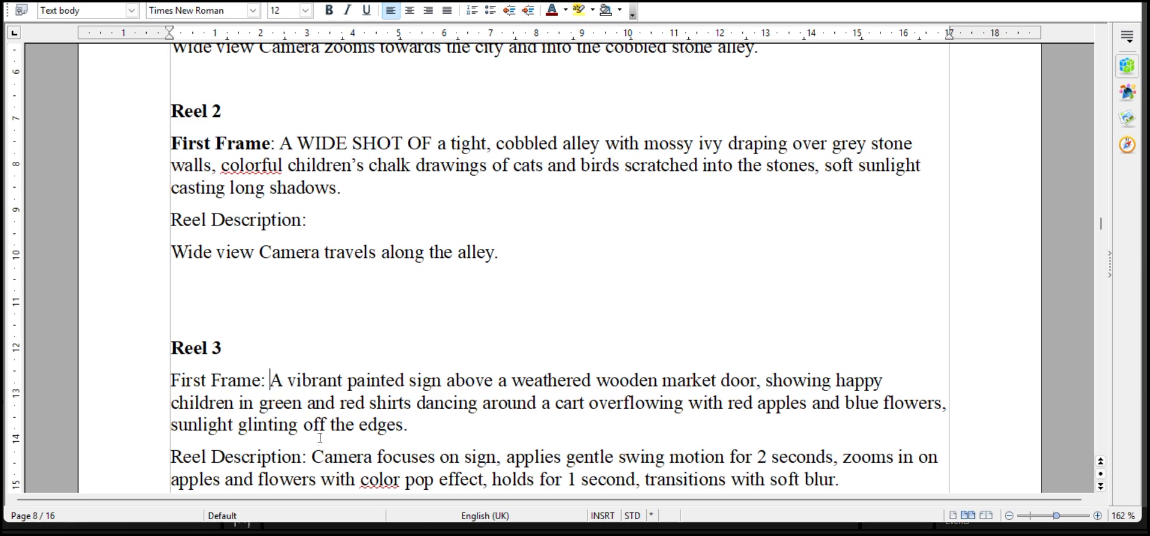
key("Down")
key("Down")
key("Down")
key("Down")
key("Down")
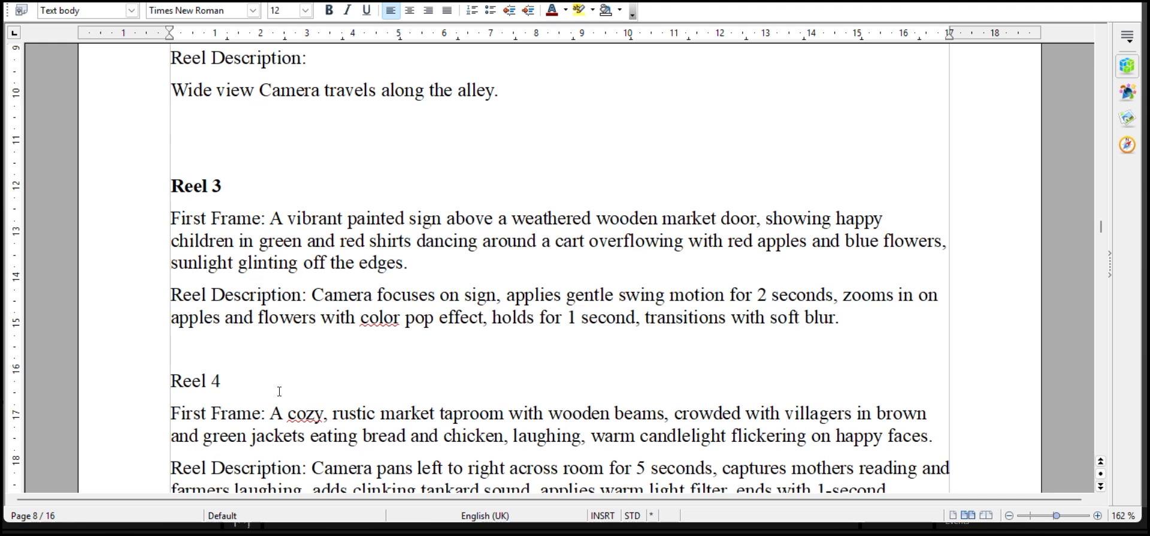
key("Up")
key("Up")
key("shift+Down")
key("shift+Down")
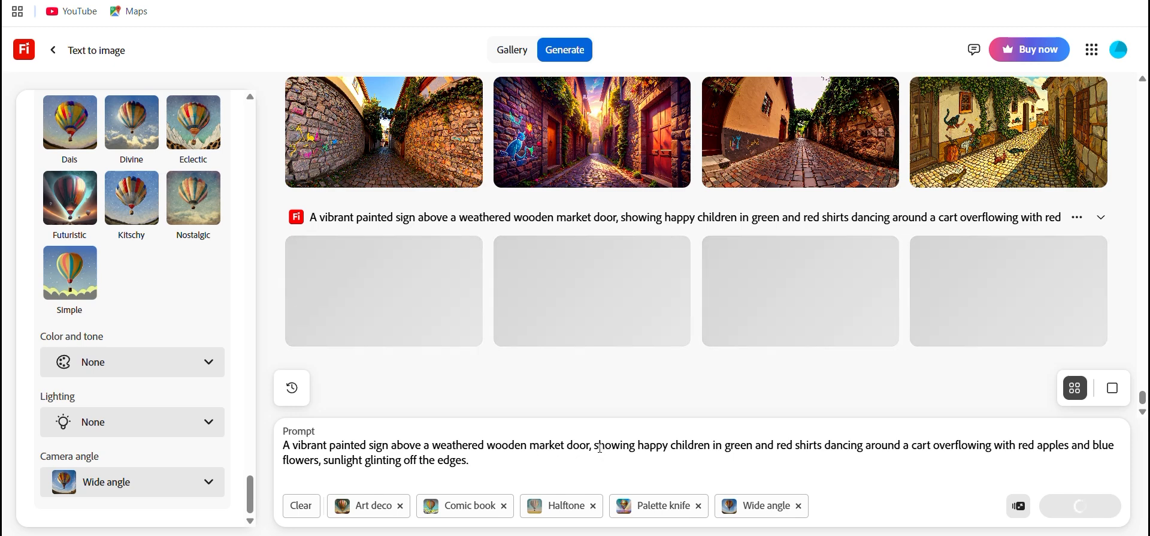
Step: Switch to Firefly and highlight the prompt's wording about happy children dancing around an overflowing cart
left_click_drag(599, 446, 952, 448)
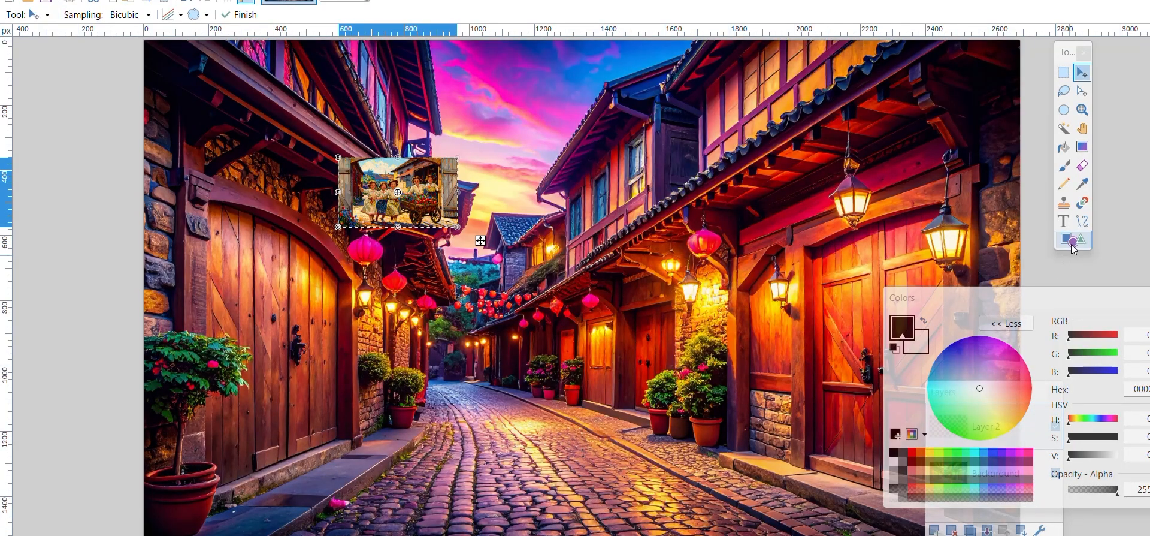
Step: Switch to Paint.NET and work the children-and-cart sign picture into the alley scene beside the large wooden doors
left_click(1073, 241)
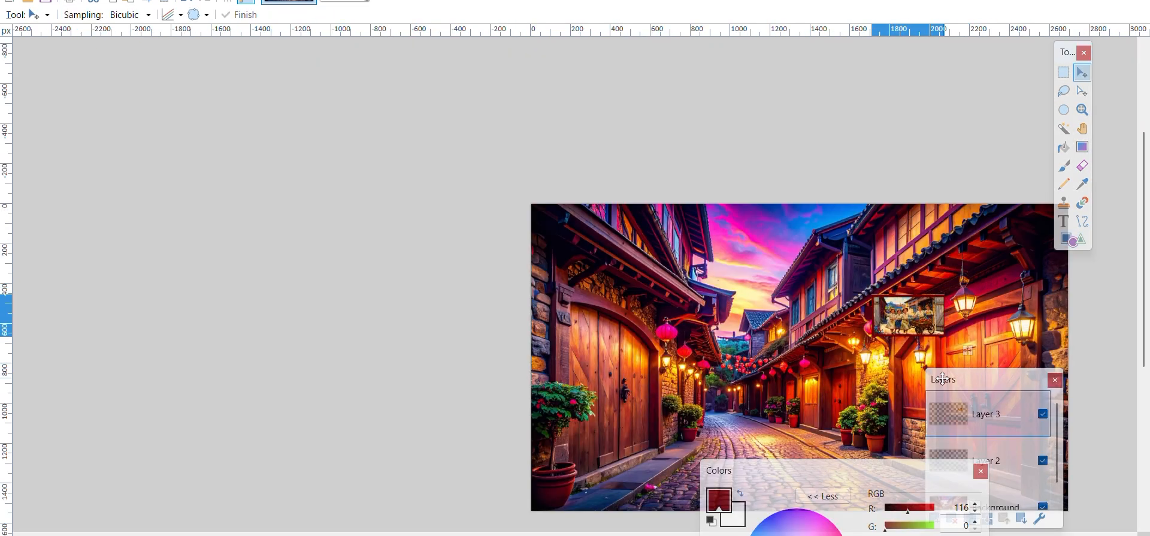
left_click_drag(937, 384, 936, 410)
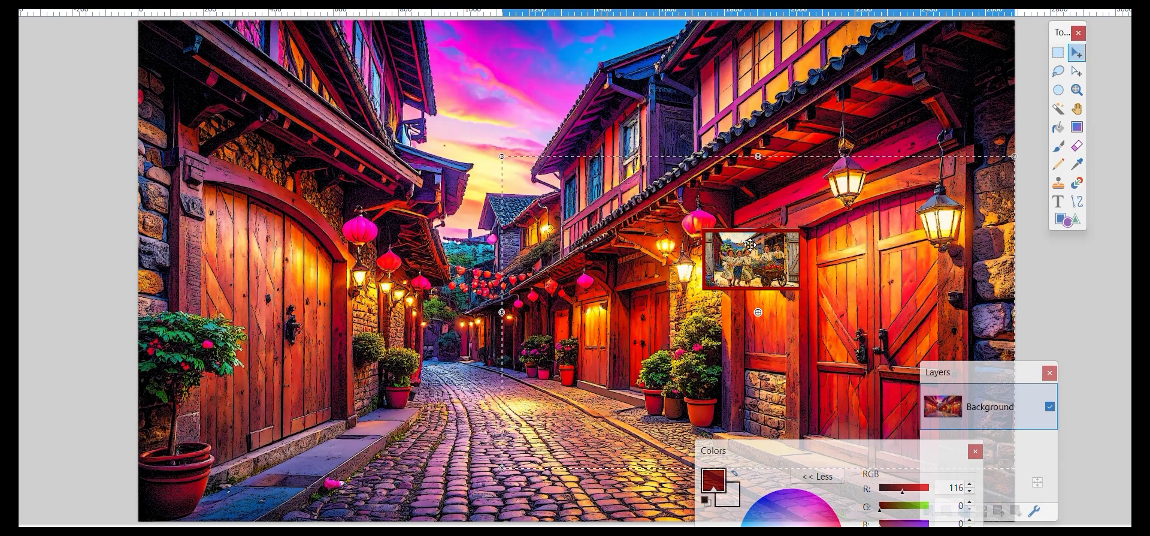
left_click_drag(724, 239, 385, 105)
mouse_move(649, 328)
left_mouse_down()
mouse_move(689, 366)
mouse_move(997, 514)
left_mouse_up()
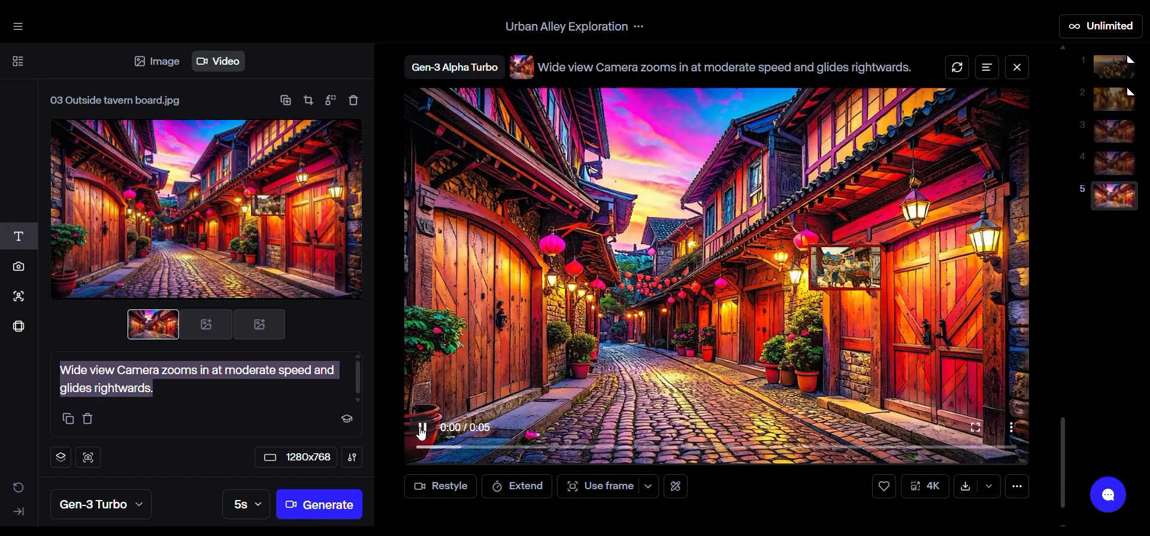
Step: Switch to Runway and play the 5-second video of the lantern-lit alley with the sign
left_click(422, 427)
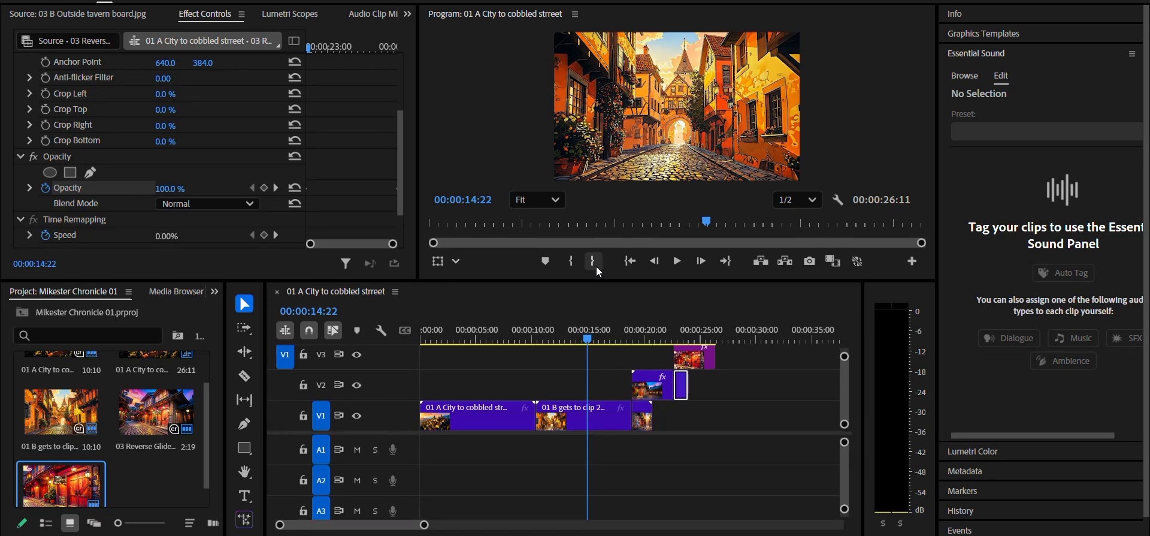
Step: Switch to Premiere Pro and play the sequence of city and alley clips
left_click(674, 261)
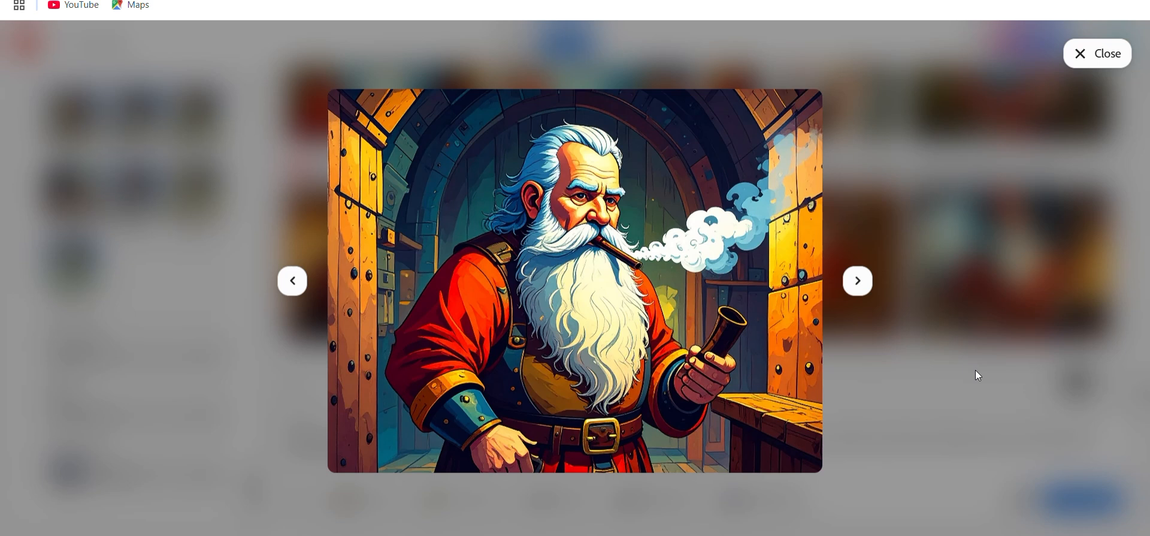
Step: In Firefly, open the bearded man's picture in Generative fill and expand the canvas to the man's right-hand side of the picture and above
mouse_move(357, 114)
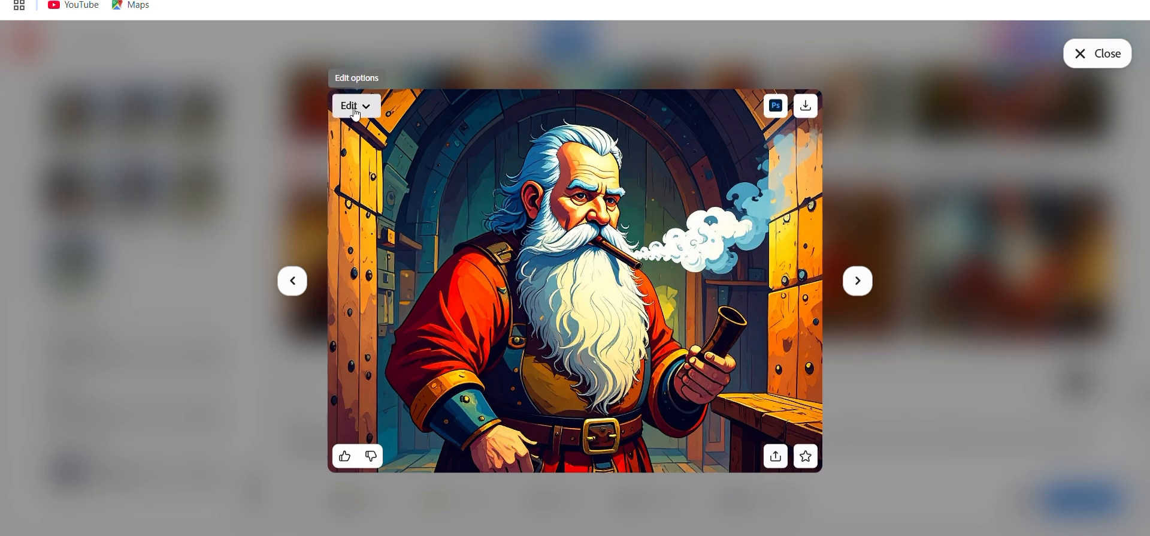
left_click(362, 117)
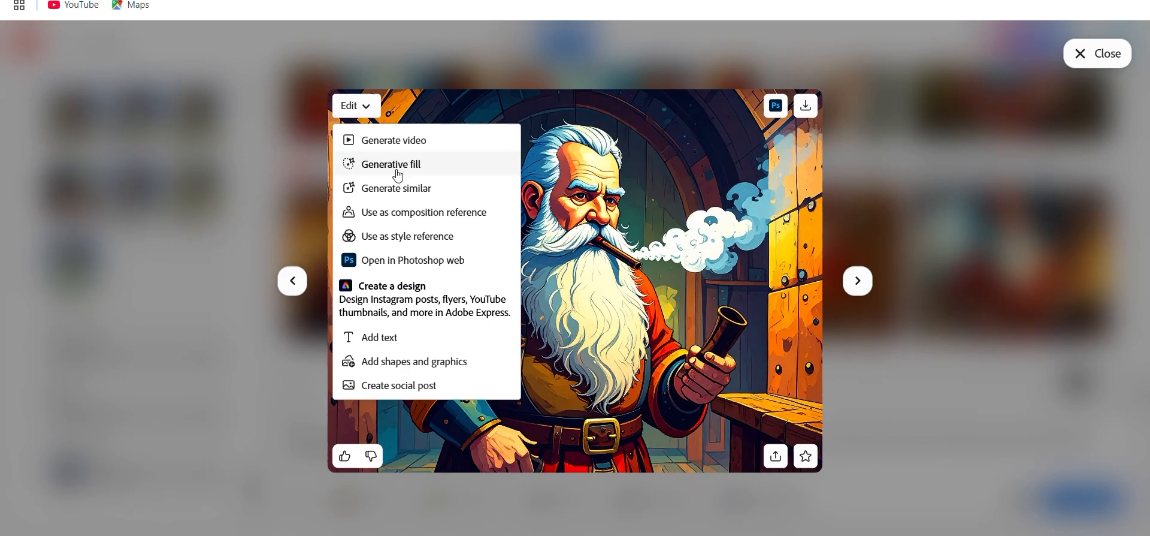
left_click(362, 168)
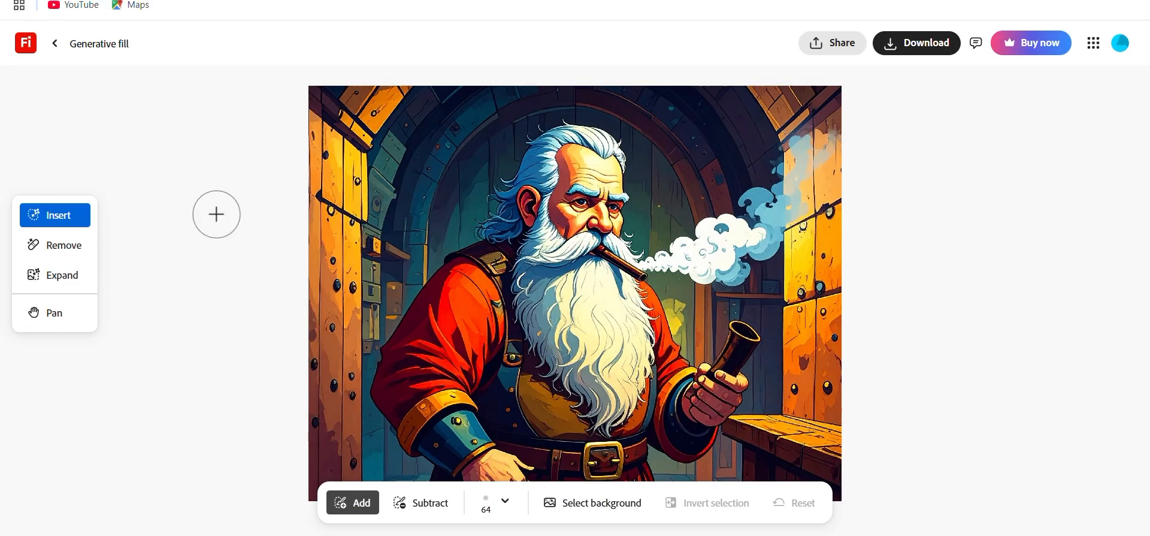
left_click(57, 284)
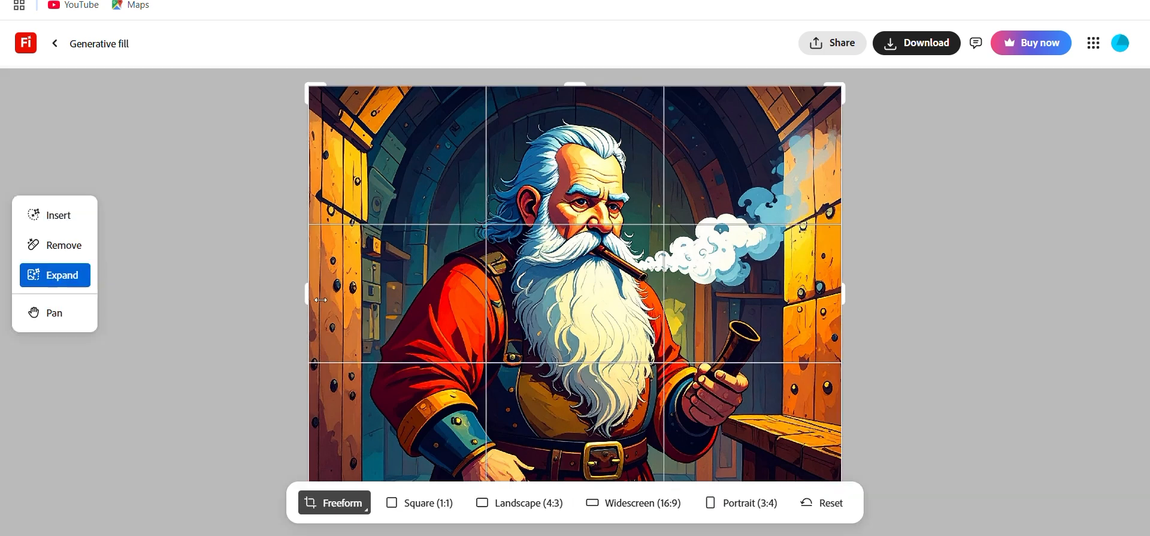
mouse_move(306, 292)
left_mouse_down()
mouse_move(185, 286)
mouse_move(307, 307)
left_mouse_up()
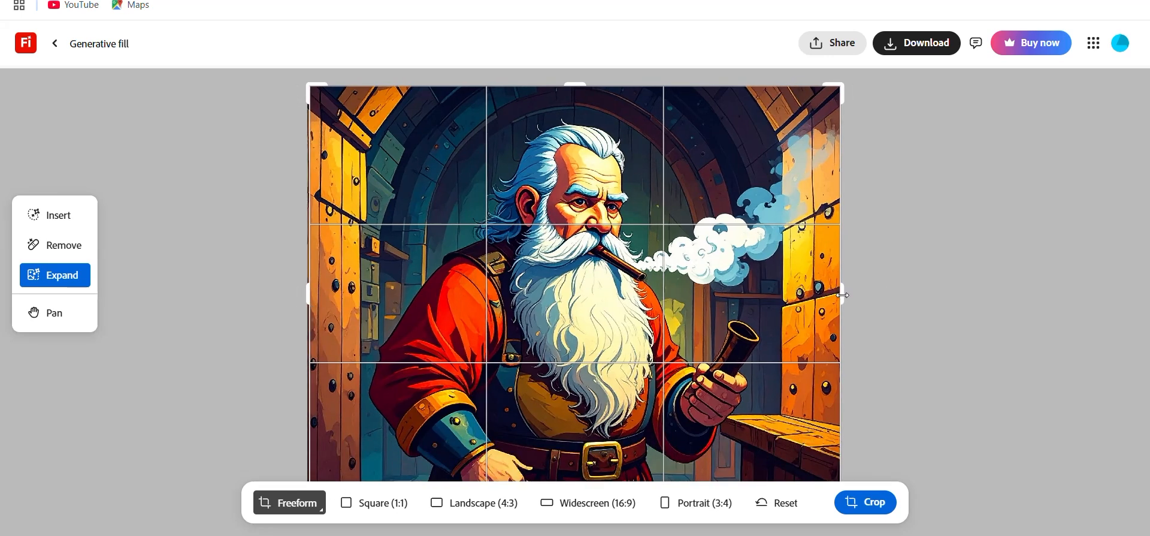
left_click_drag(844, 294, 1088, 333)
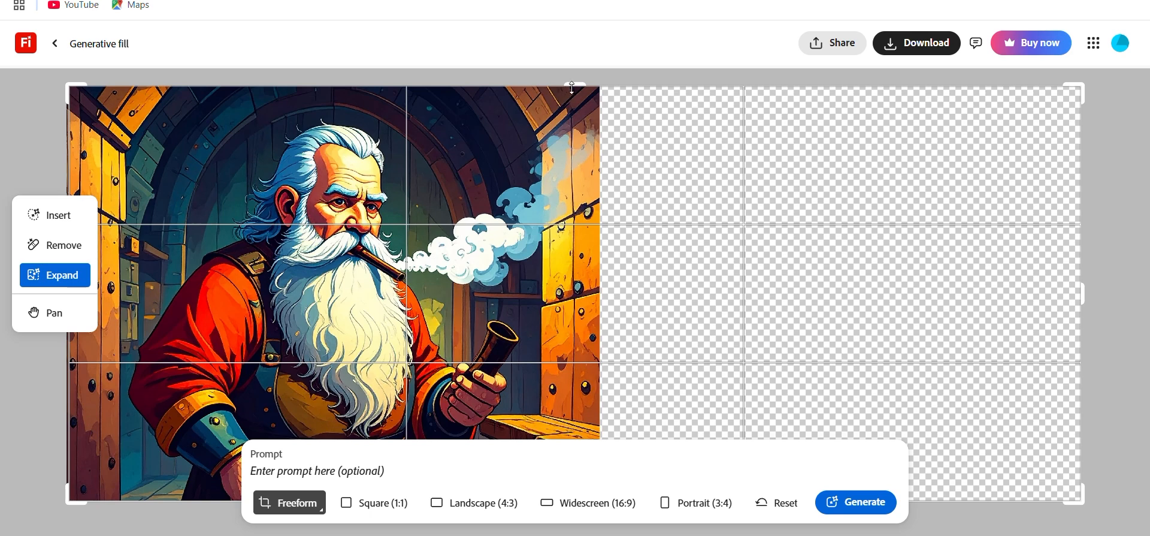
left_click_drag(575, 84, 570, 0)
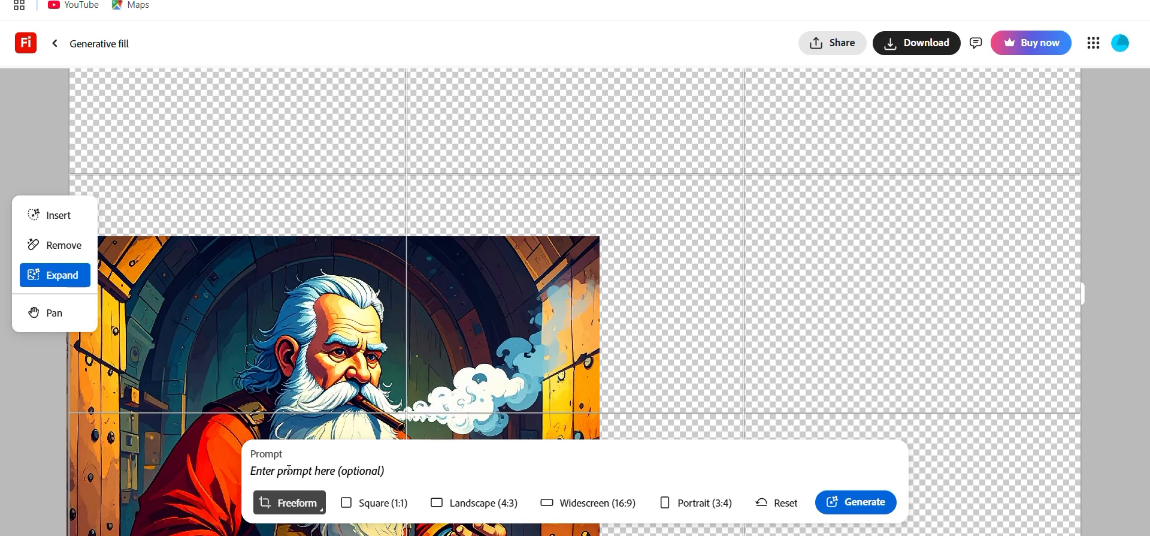
Step: Enter the expansion prompt "medieval taproom with a wooden wall on the right side."
type("medieval")
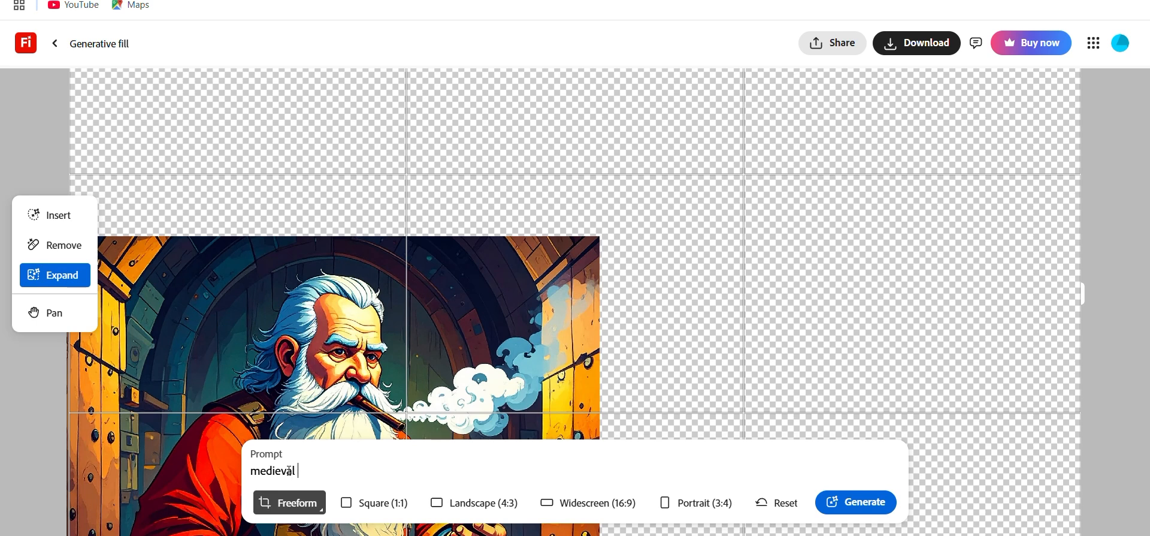
type(" taproom with a wooden ")
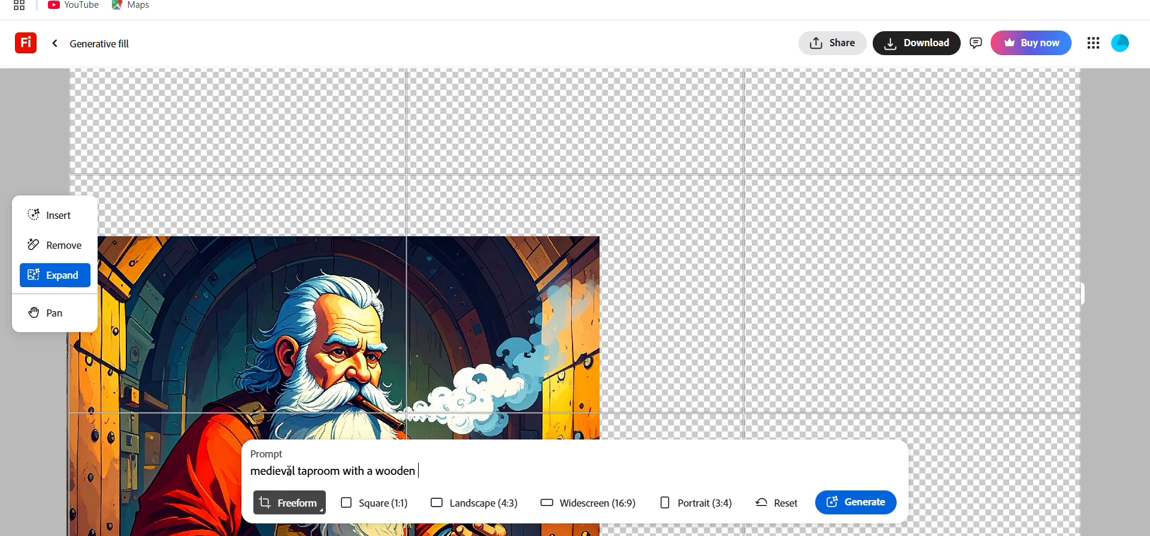
type("wall on the right side.")
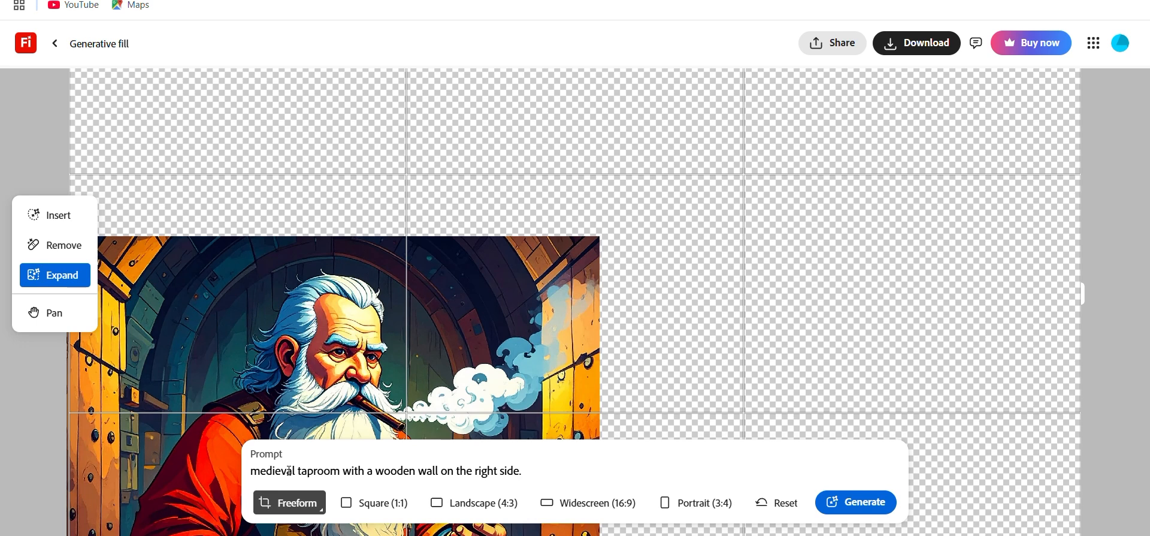
Step: Reword the prompt to "The dwarf is sat at a table in a medieval taproom. There is a wooden wall on the right side." and generate
key("Home")
type("The dw")
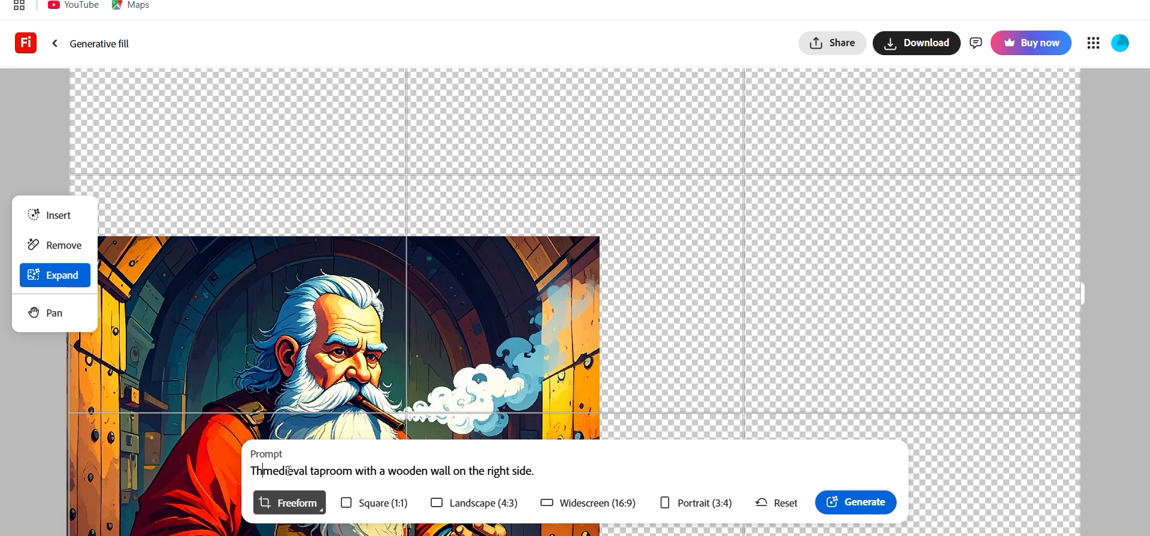
type("ar")
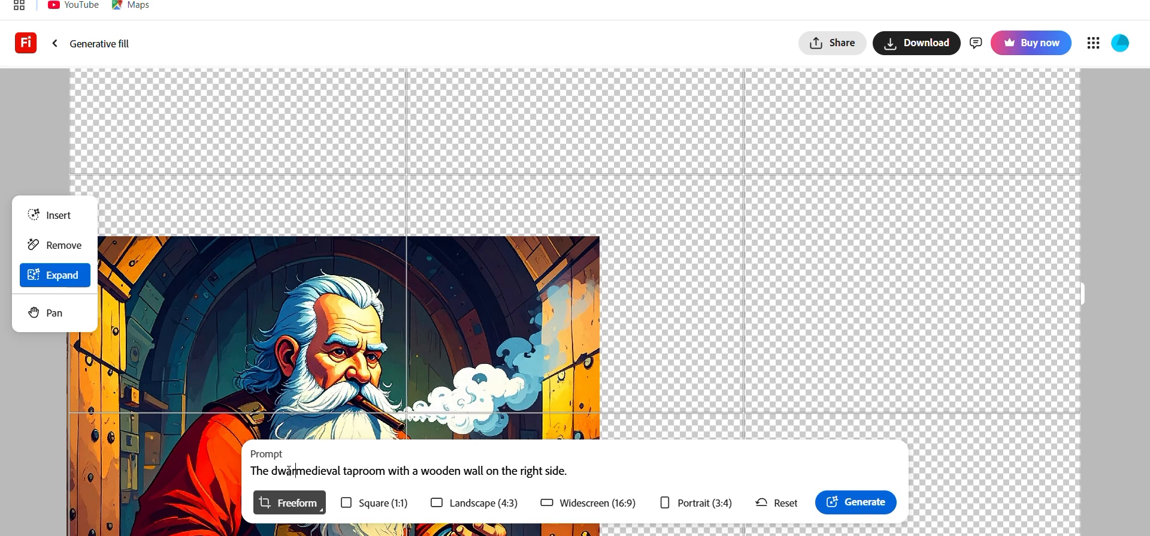
type("f is sat at")
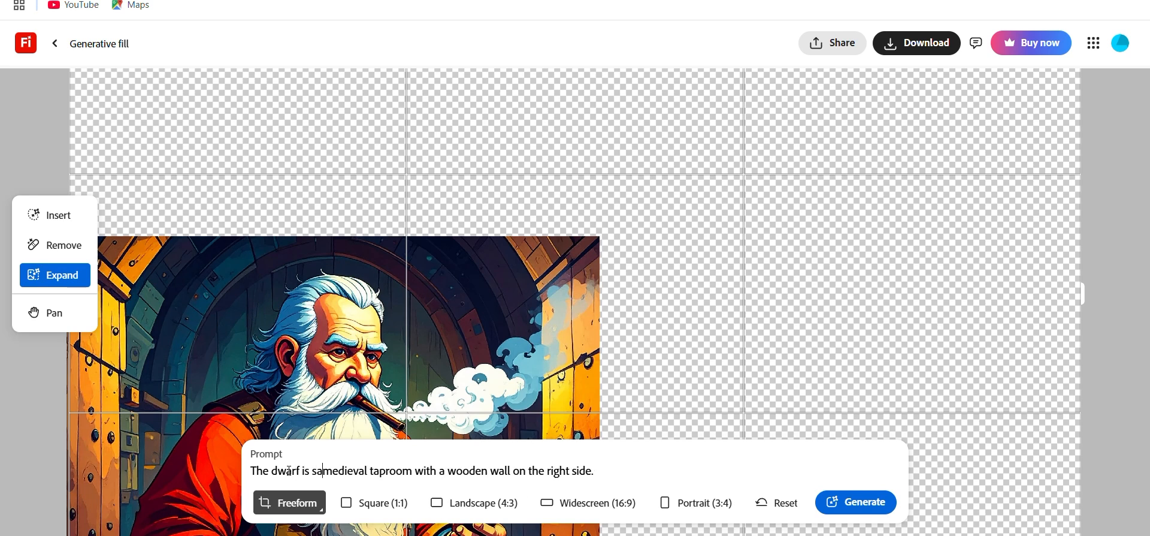
type(" a table")
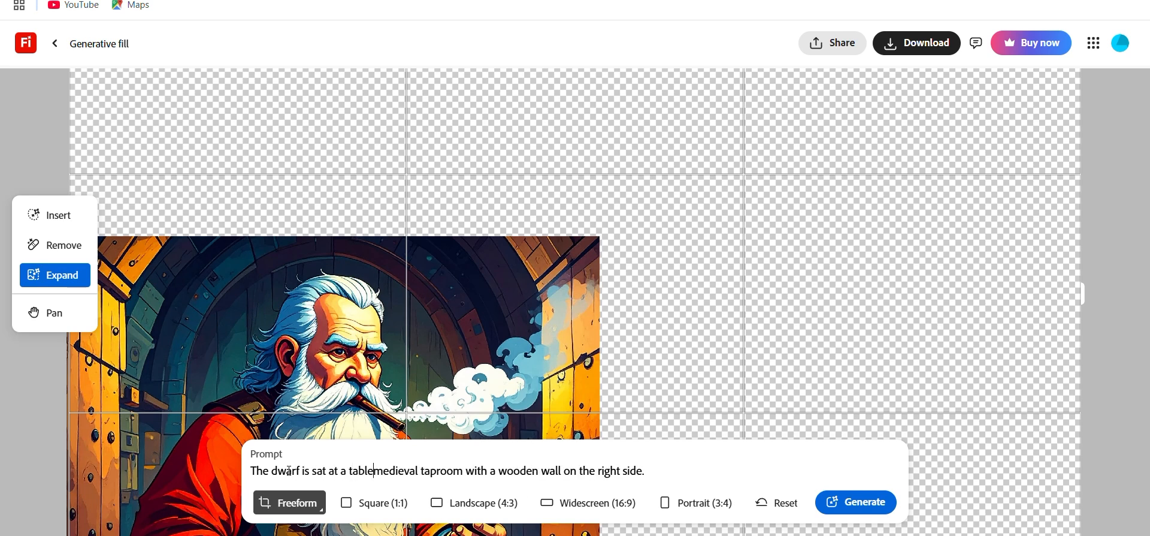
type(" in a medieval taproom")
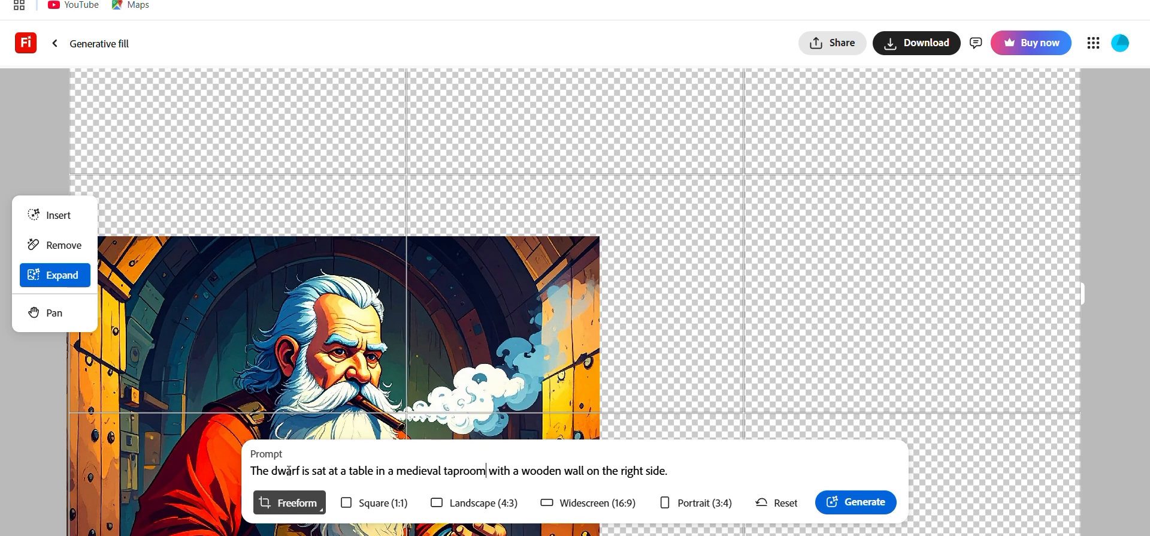
type(". There is")
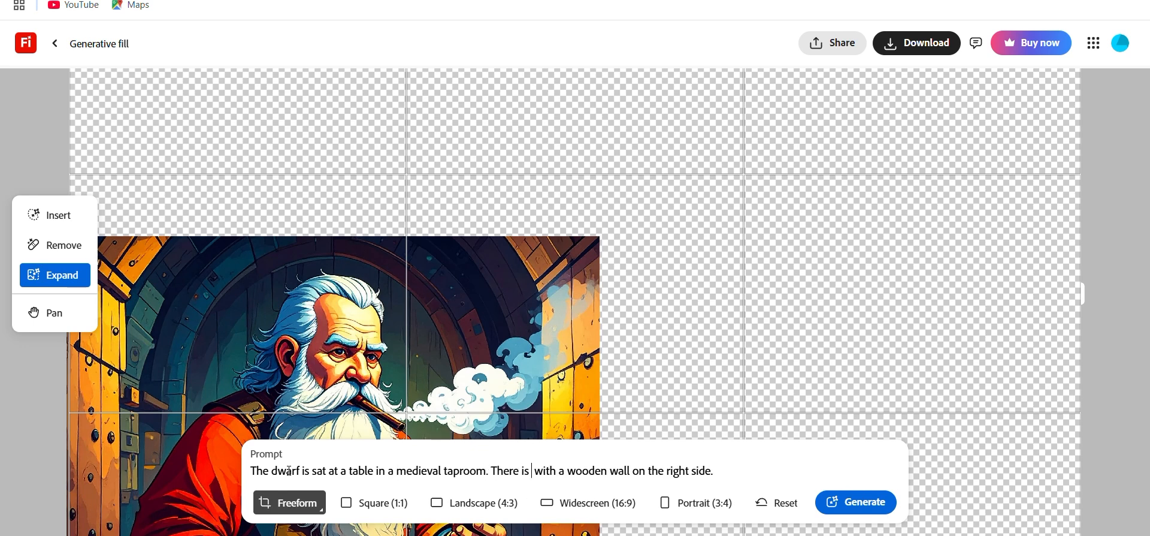
key("ctrl+shift+Right")
key("BackSpace")
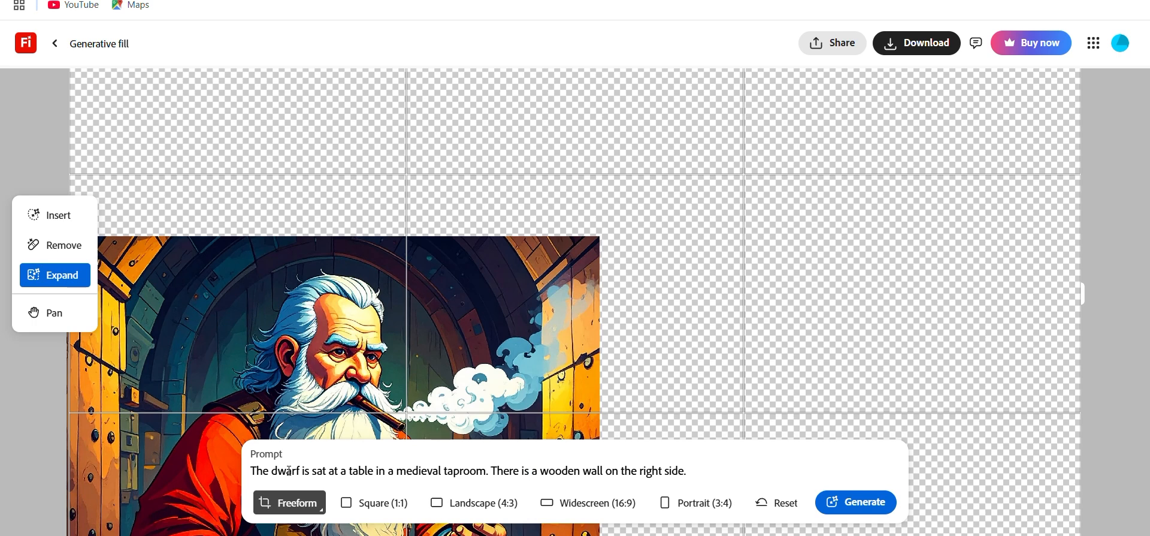
left_click(856, 500)
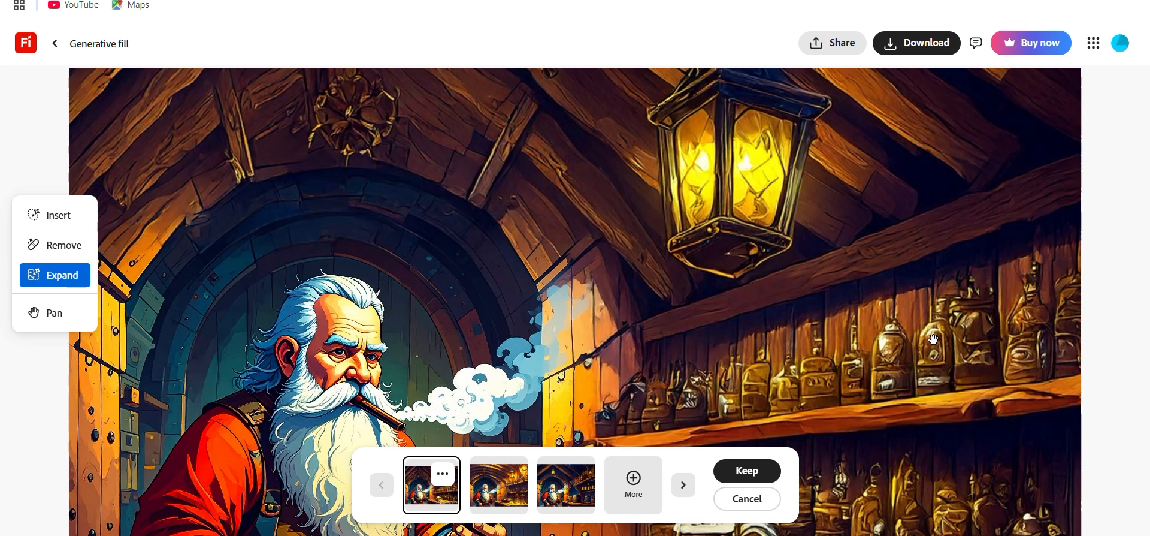
Step: Compare the three generated taproom variations and discard them all
left_click(499, 493)
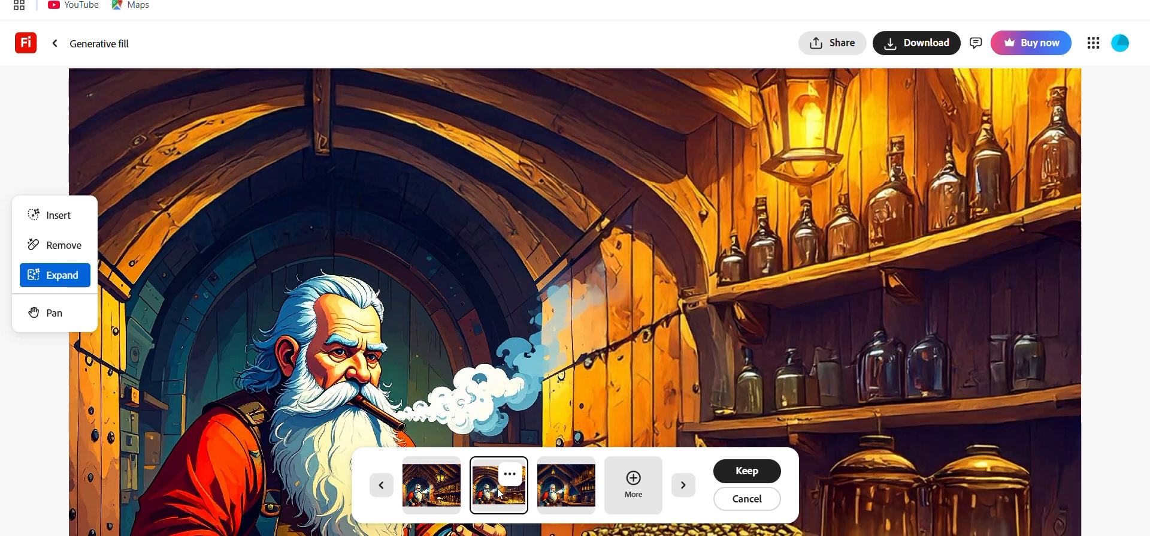
left_click(560, 504)
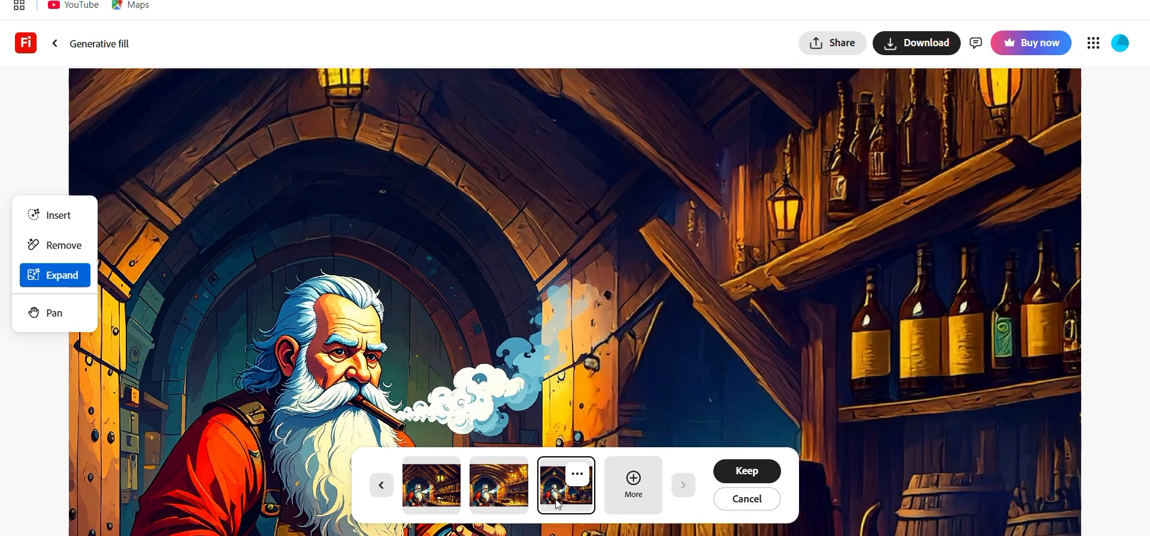
left_click(511, 494)
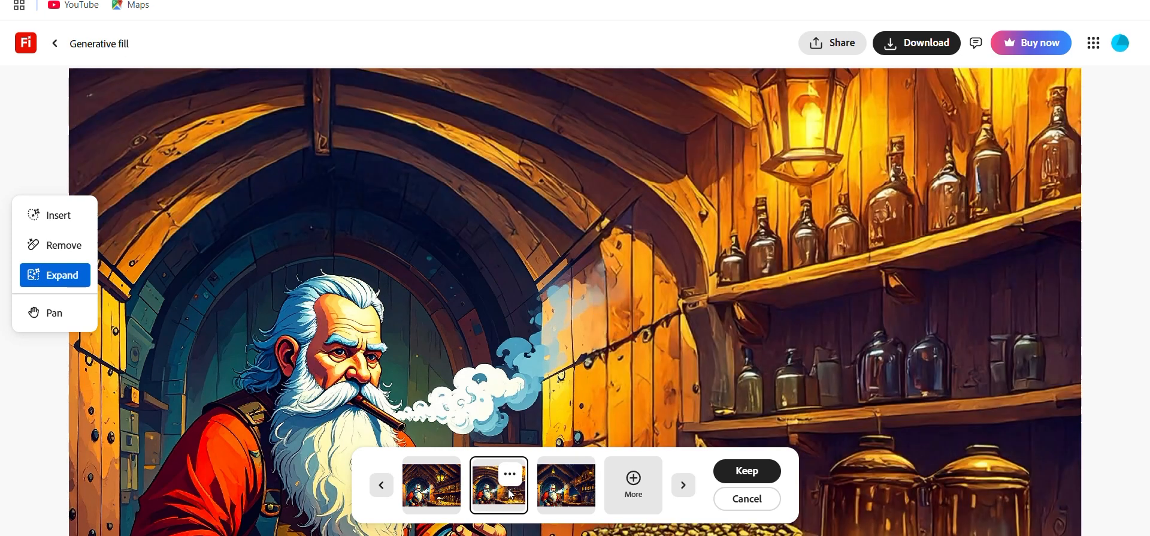
left_click(443, 488)
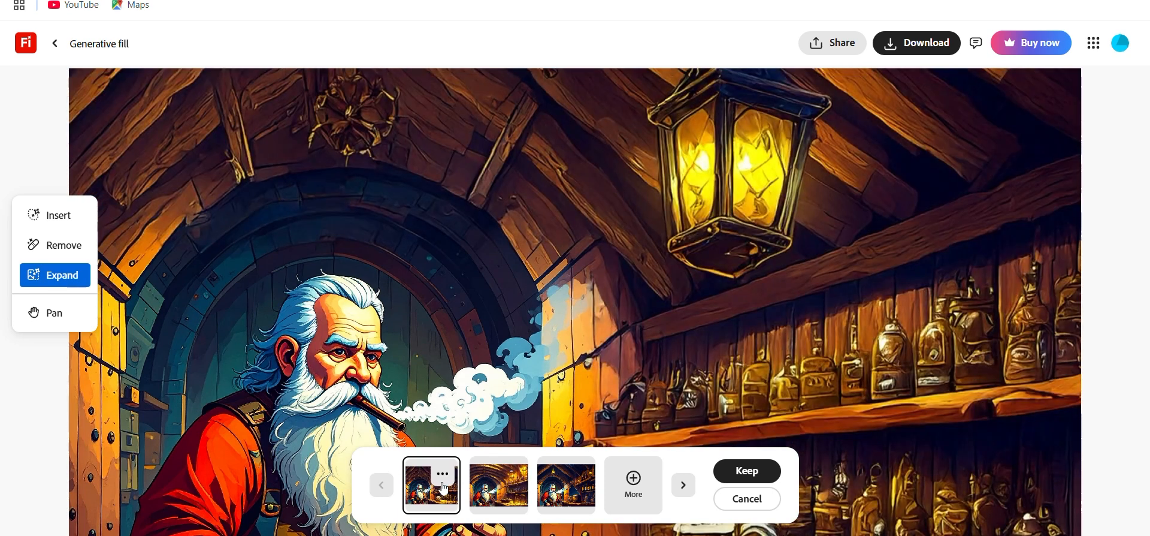
left_click(763, 505)
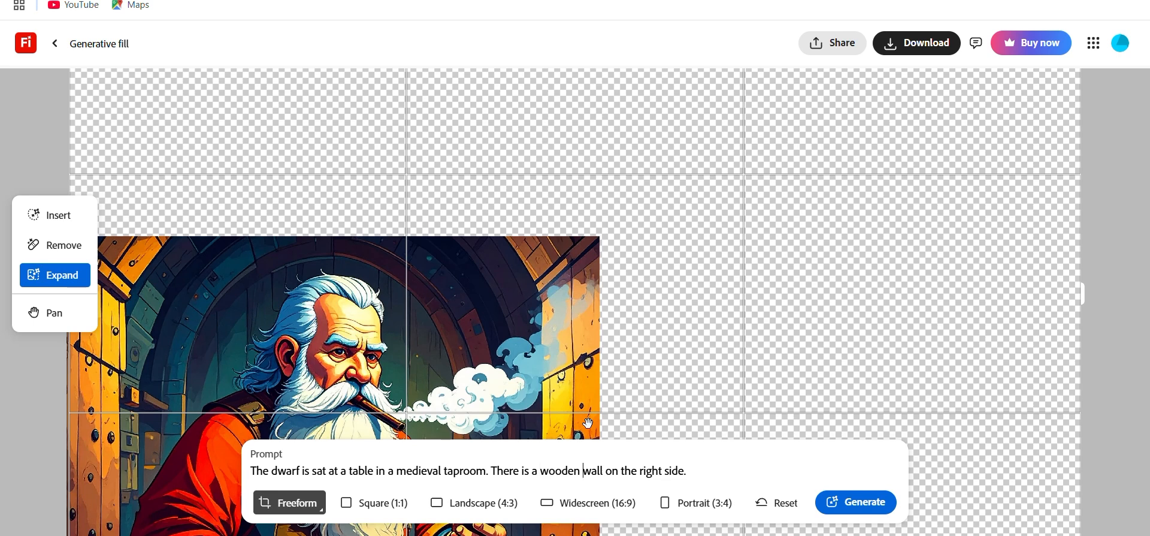
Step: Remove "on the right side" from the prompt so it ends with "There is a wooden wall." and generate the expansion again
key("shift+End")
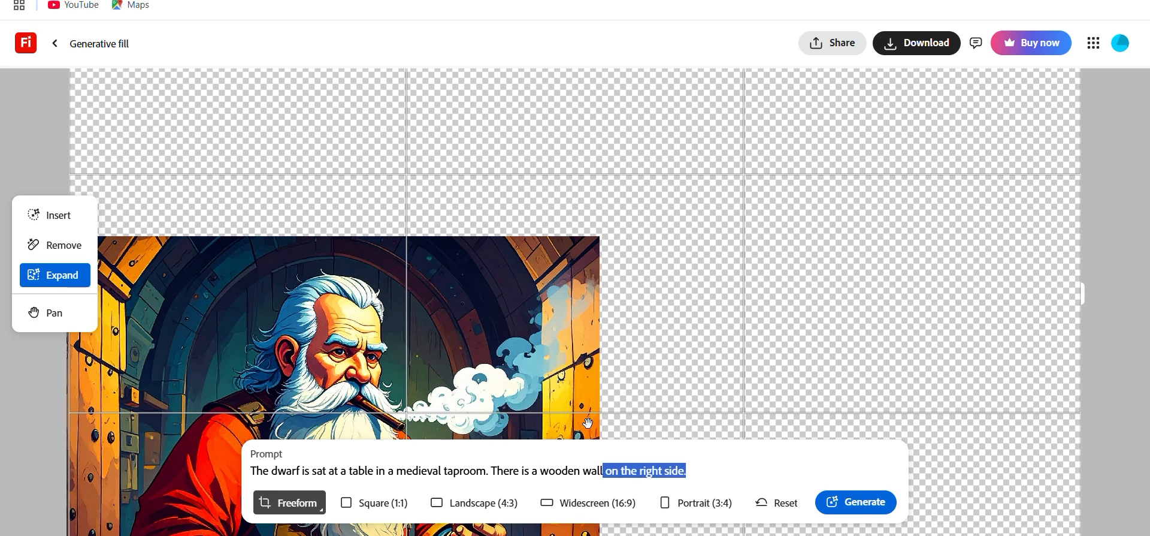
key("BackSpace")
type(".")
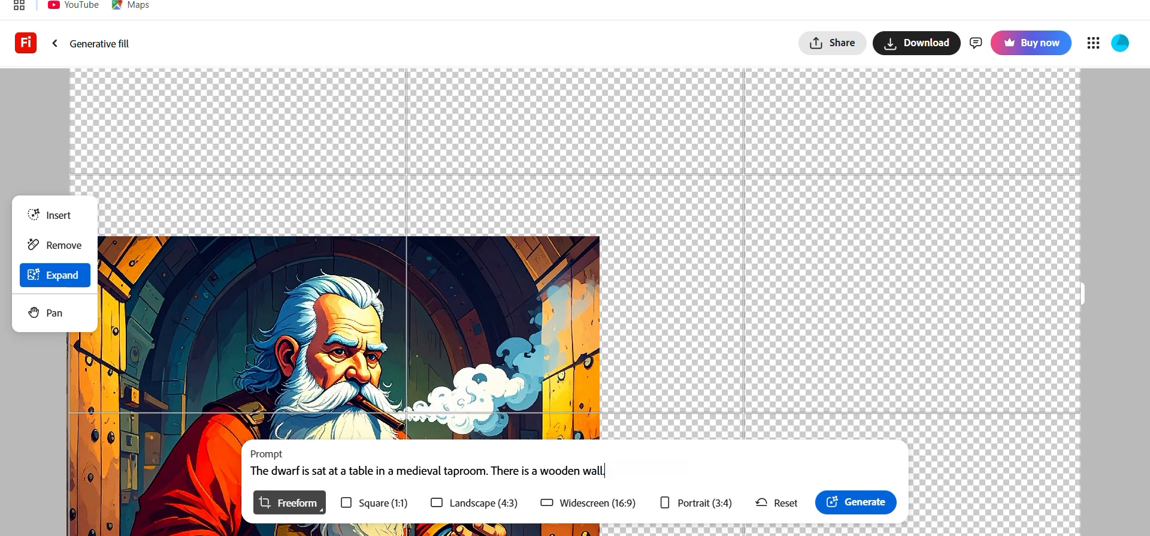
left_click(856, 501)
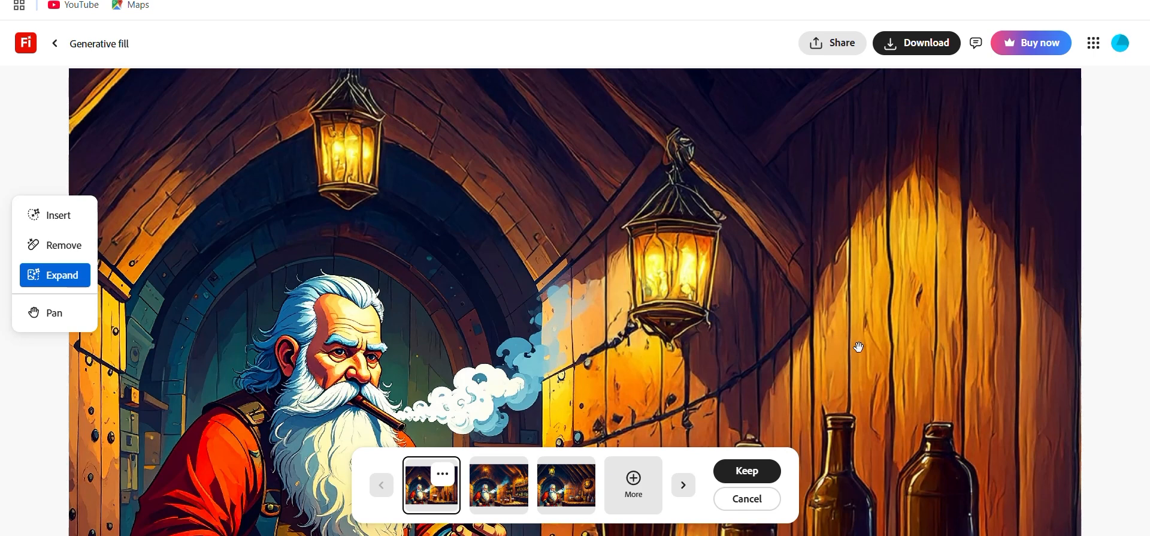
Step: Keep the first variation with the two lanterns and the wooden wall, and download the picture
left_click(747, 470)
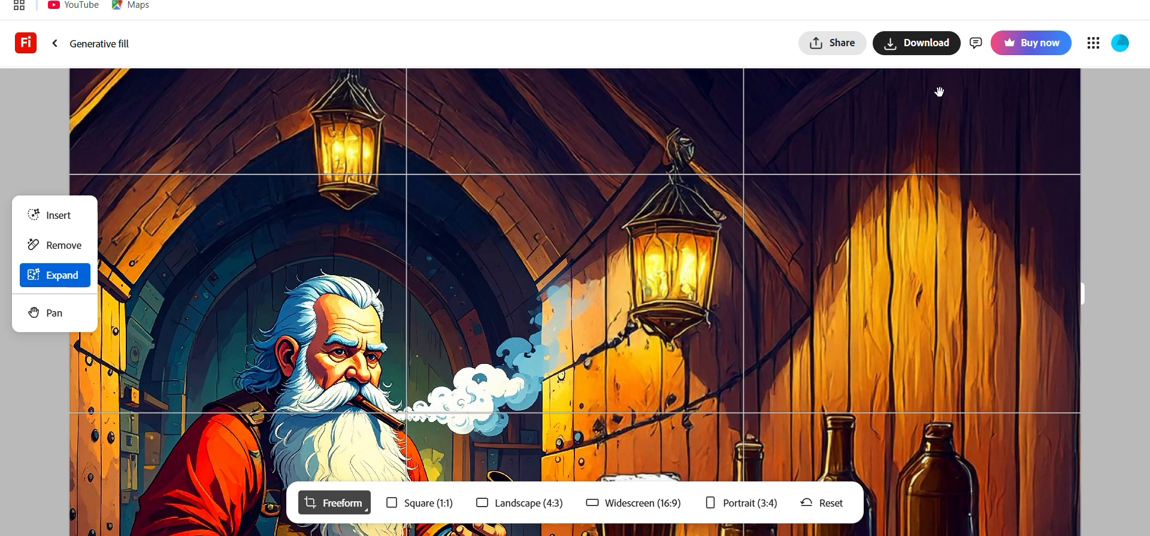
left_click(924, 44)
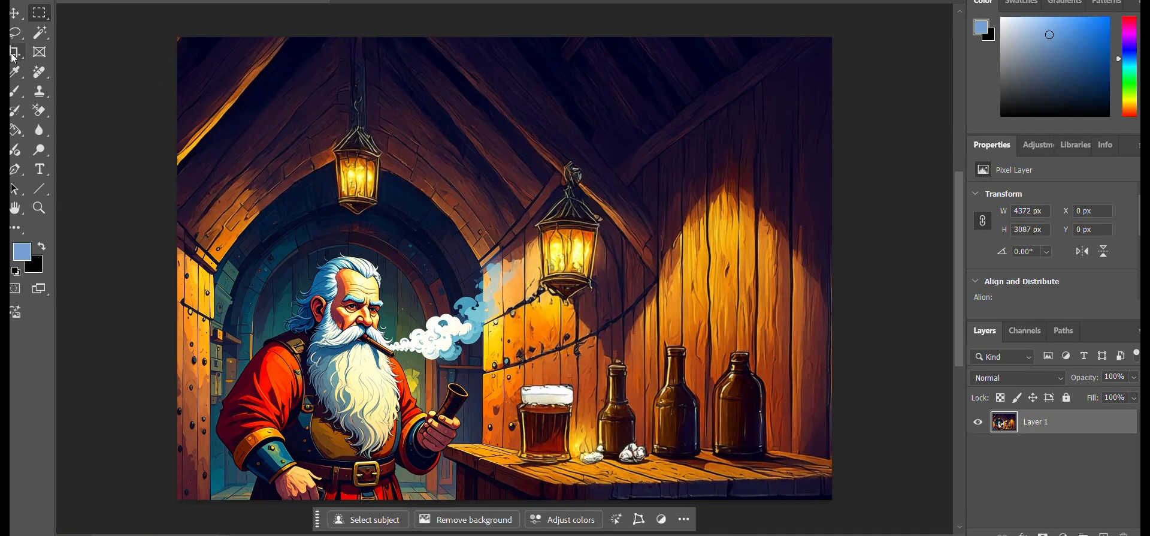
Step: Switch to Photoshop and enlarge the taproom picture's canvas to 5820 × 3087 px with the Crop tool, leaving empty space on both sides
left_click(16, 58)
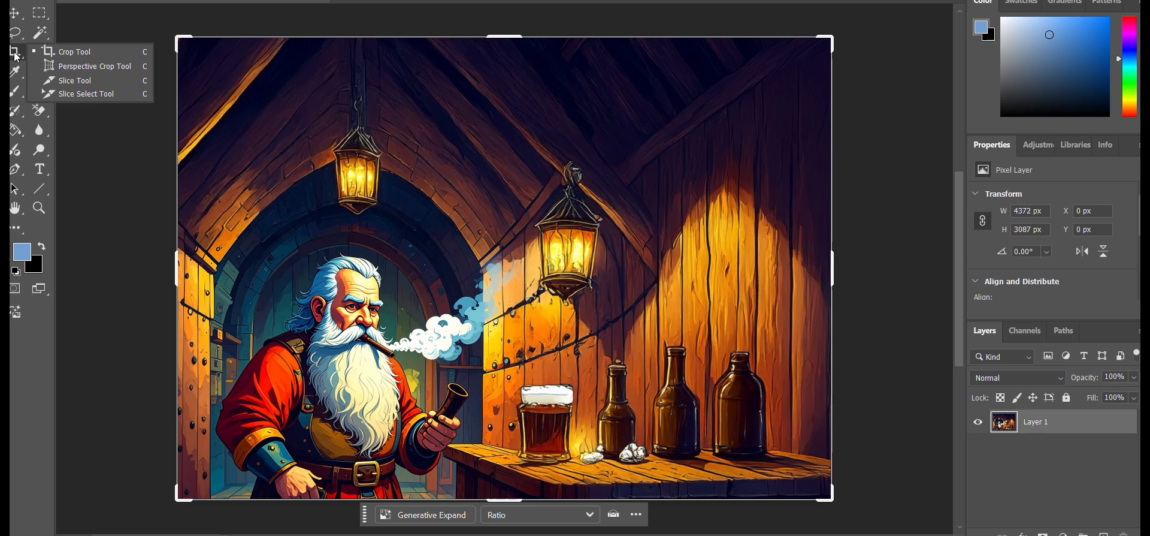
left_click(52, 54)
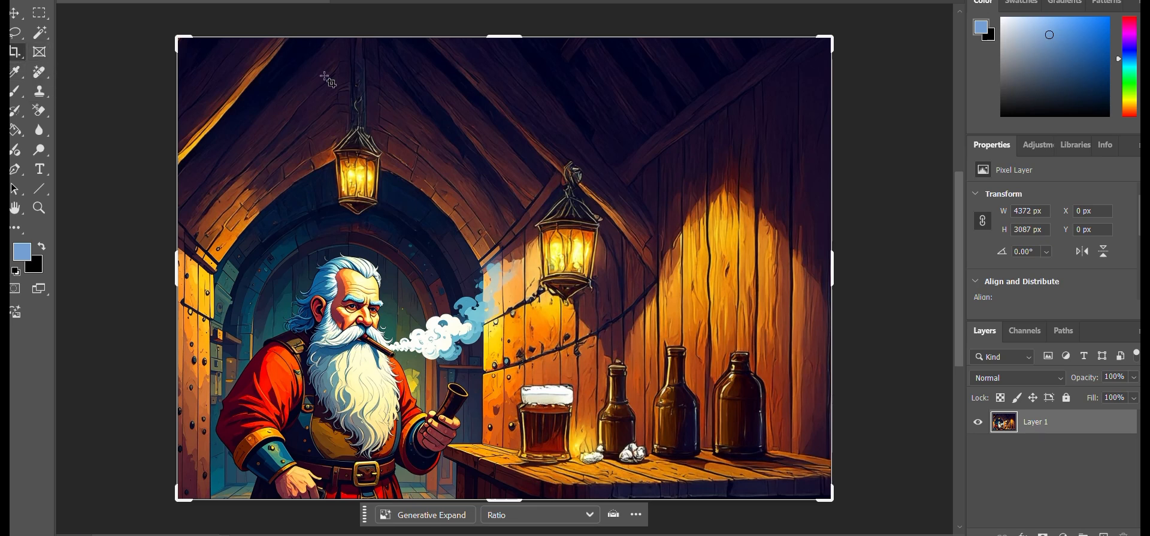
left_click_drag(832, 267, 939, 301)
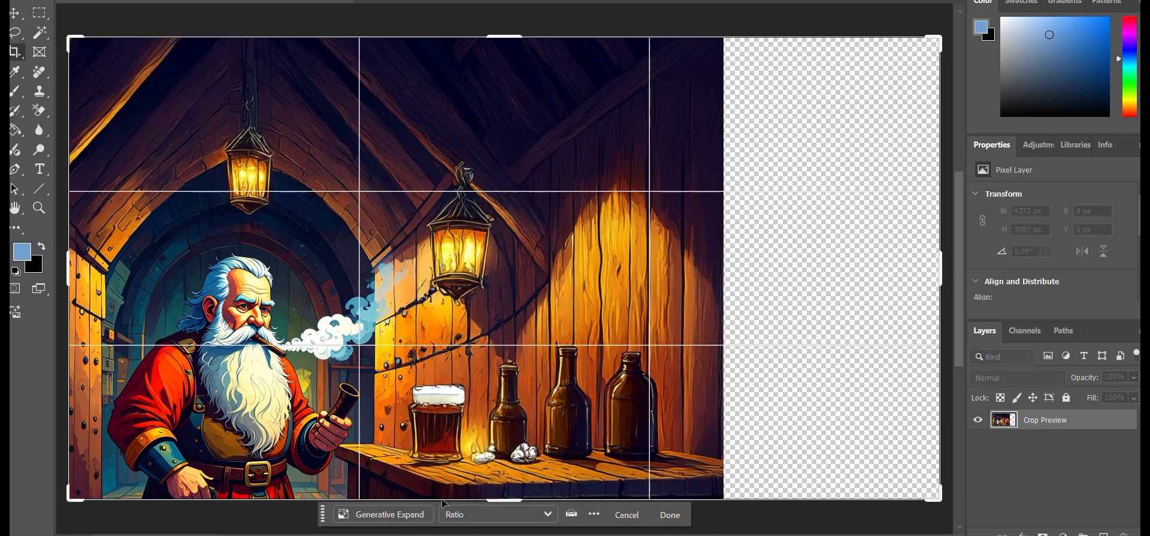
left_click_drag(496, 503, 542, 510)
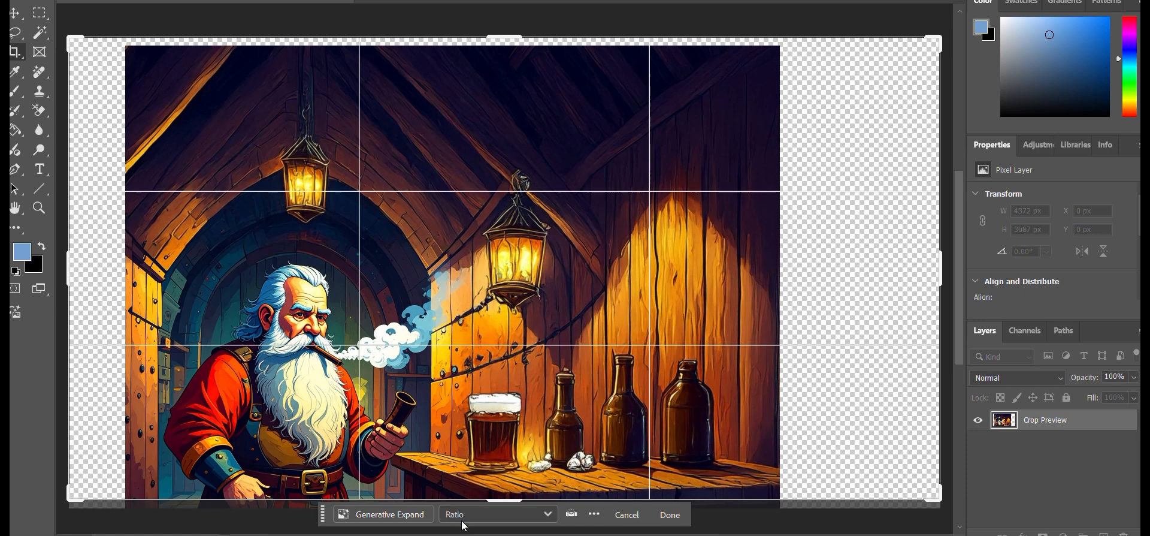
left_click(682, 519)
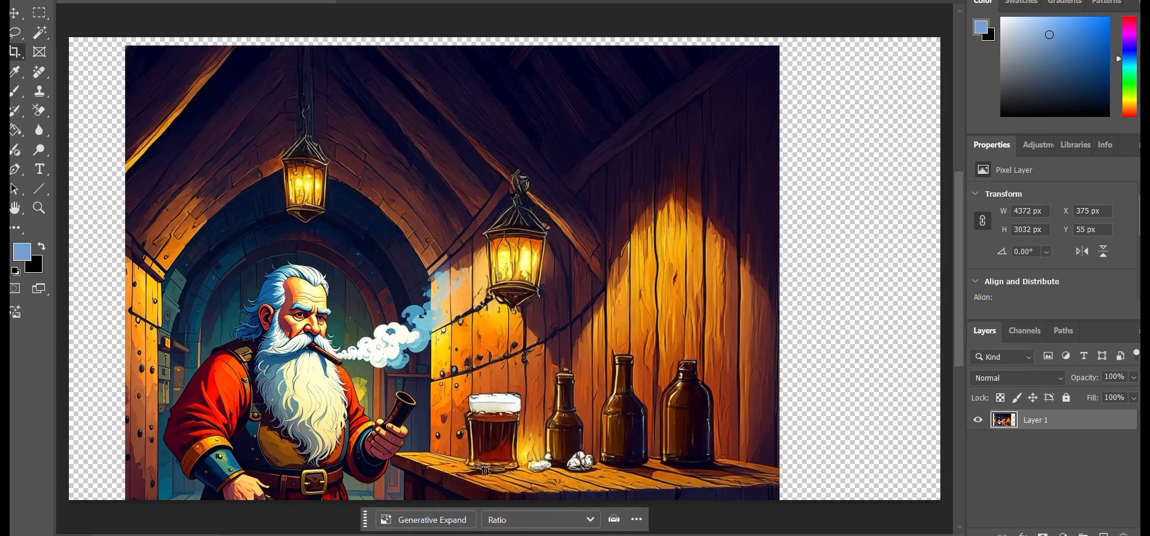
Step: Try Generative Expand on the already enlarged canvas, select and deselect the whole canvas, and undo the crop
left_click(423, 521)
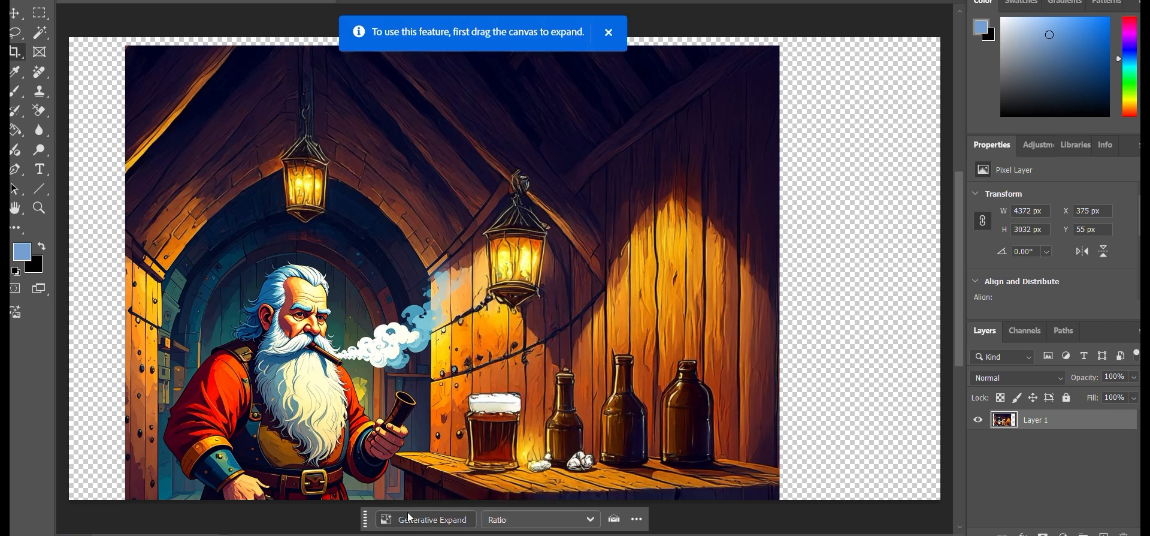
left_click(407, 517)
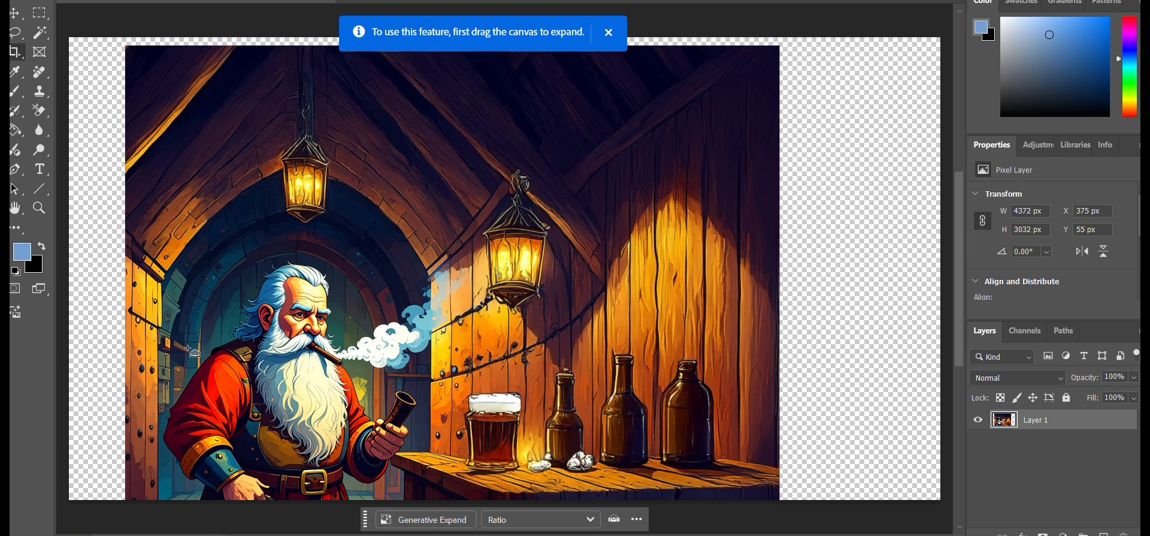
key("ctrl+a")
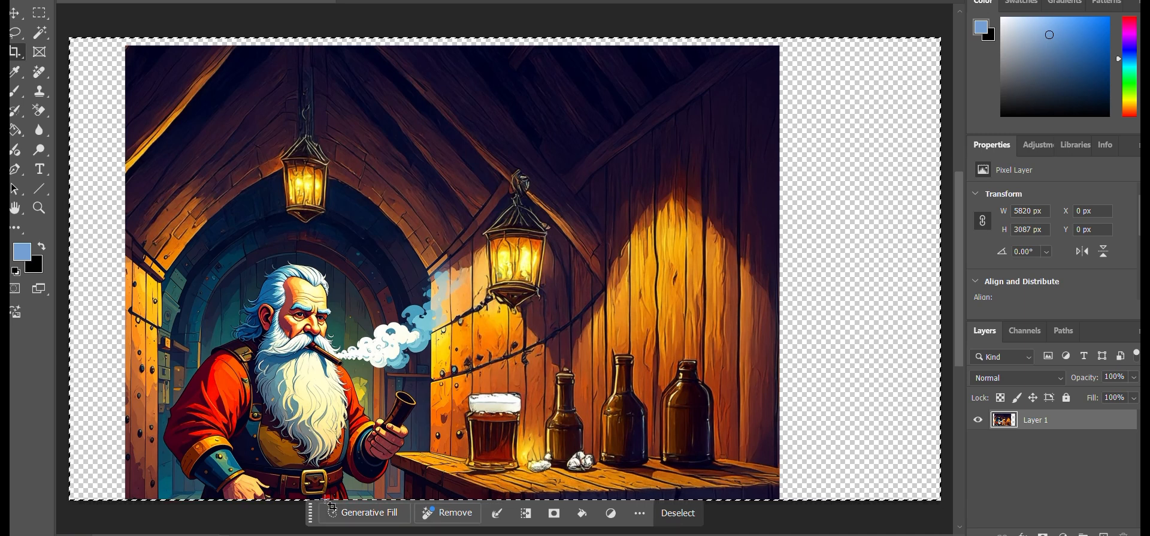
key("ctrl+d")
key("ctrl+z")
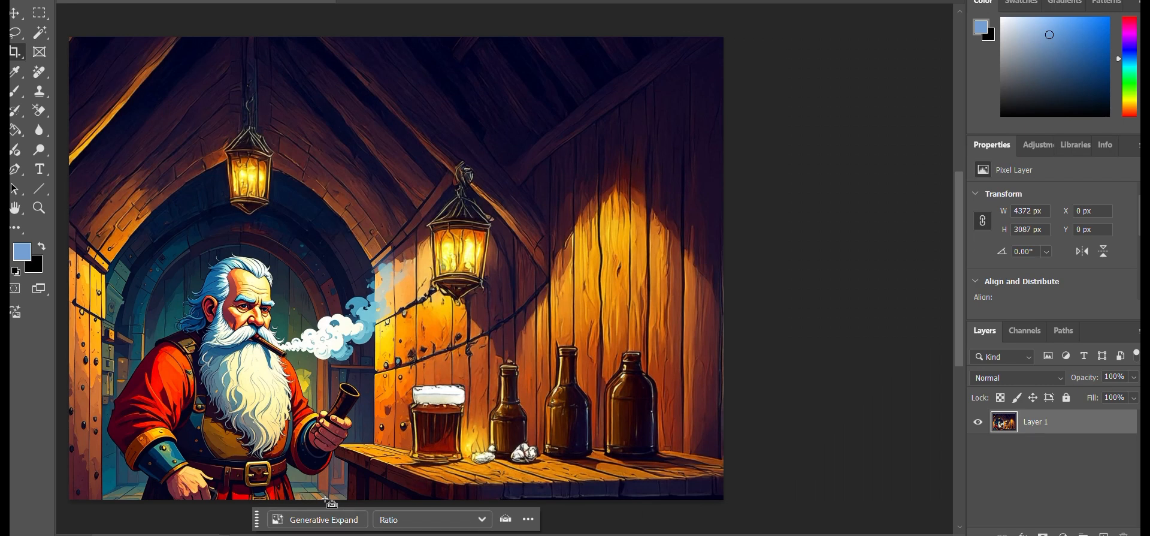
Step: Extend the canvas to the right of and slightly above the taproom picture with the Crop tool, and fill it using Generative Expand without a prompt
right_click(19, 57)
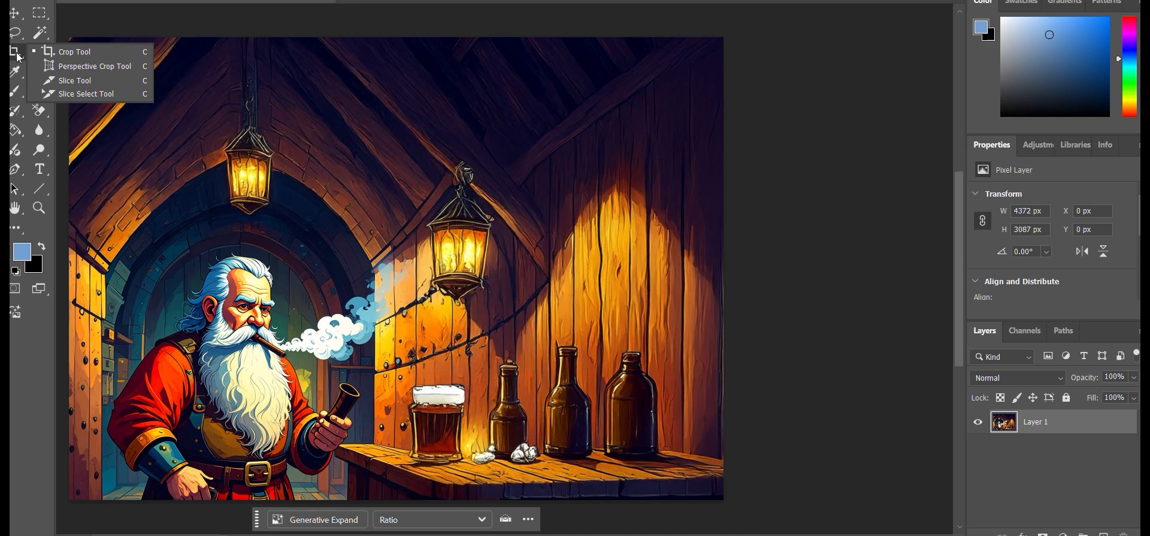
left_click(66, 52)
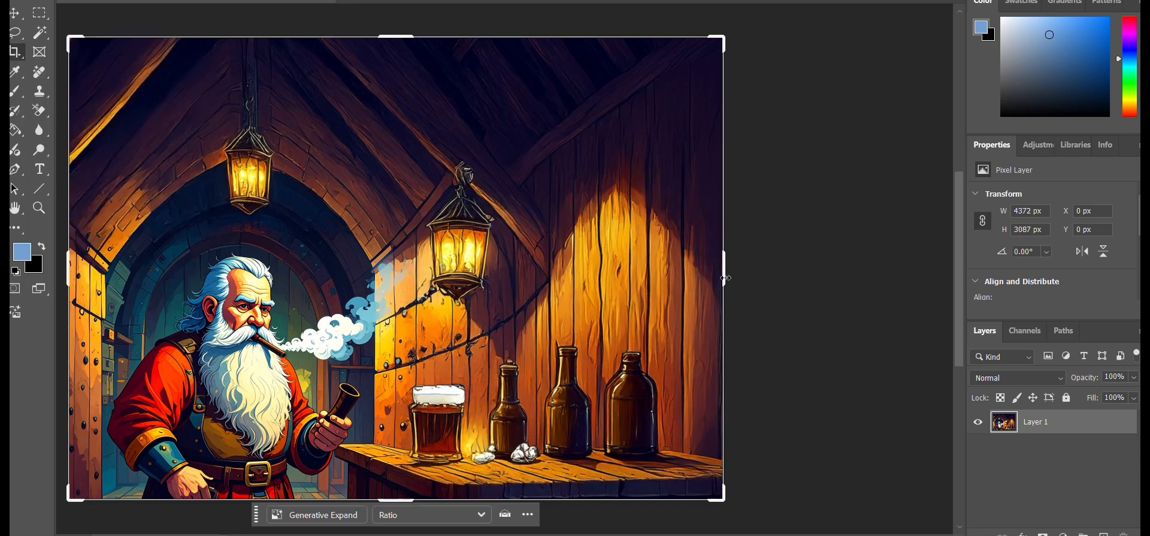
left_click_drag(725, 278, 895, 308)
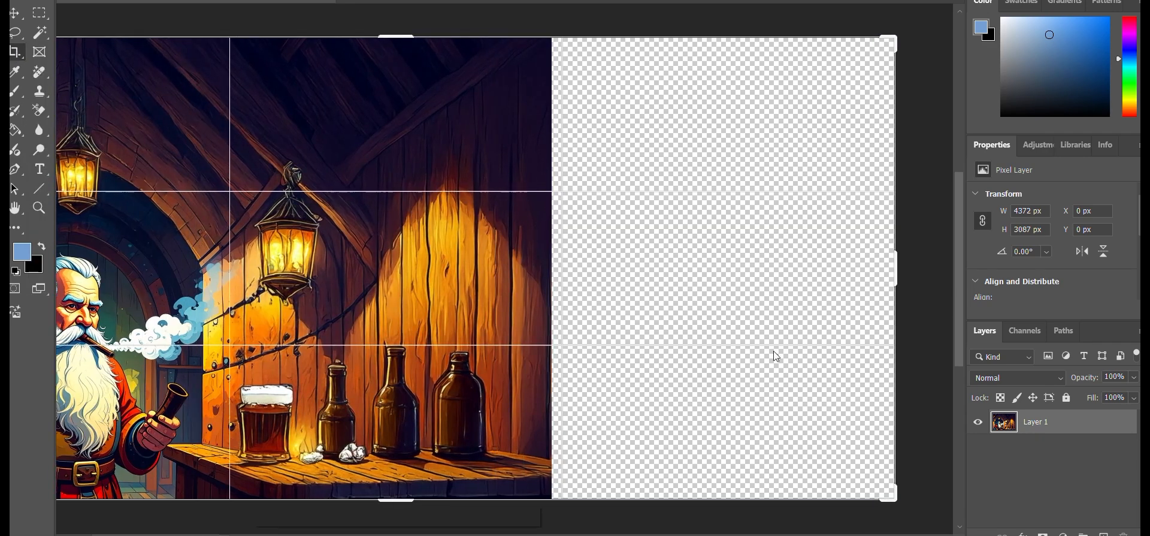
left_click_drag(408, 501, 411, 519)
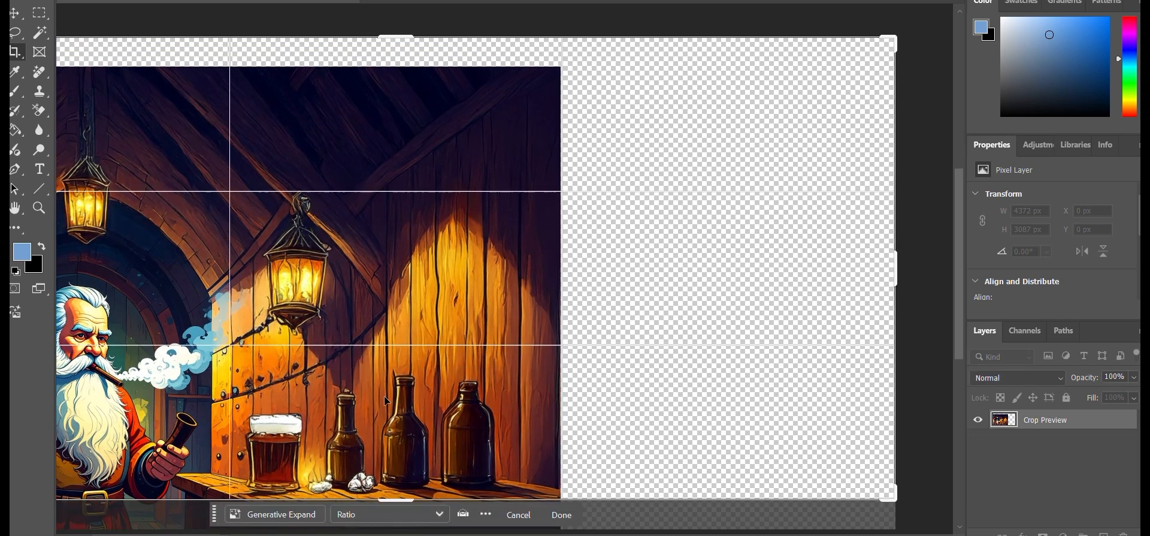
left_click(280, 522)
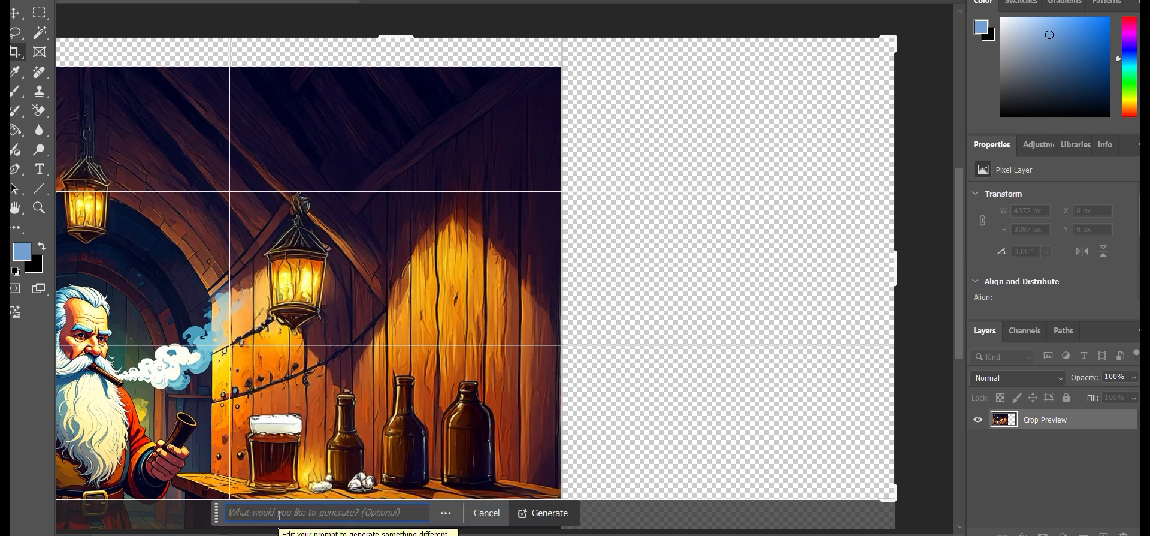
left_click(556, 521)
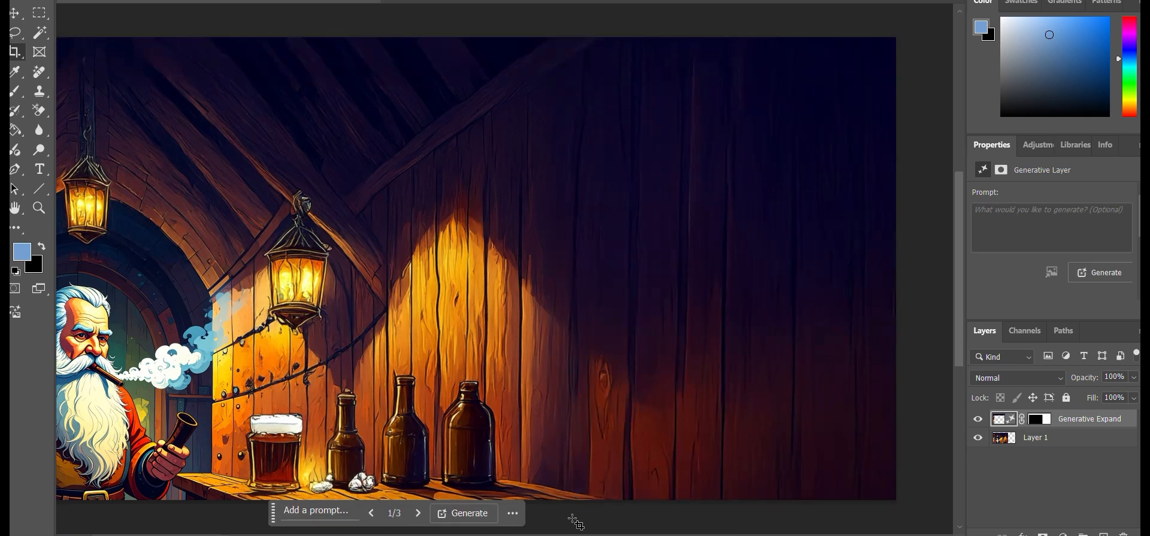
Step: Select the area below the dwarf's table, generate a fill with "The dwarf has red trousers and brown boots", and browse to the third variation
mouse_move(572, 534)
left_mouse_down()
mouse_move(483, 533)
mouse_move(606, 534)
mouse_move(589, 534)
left_mouse_up()
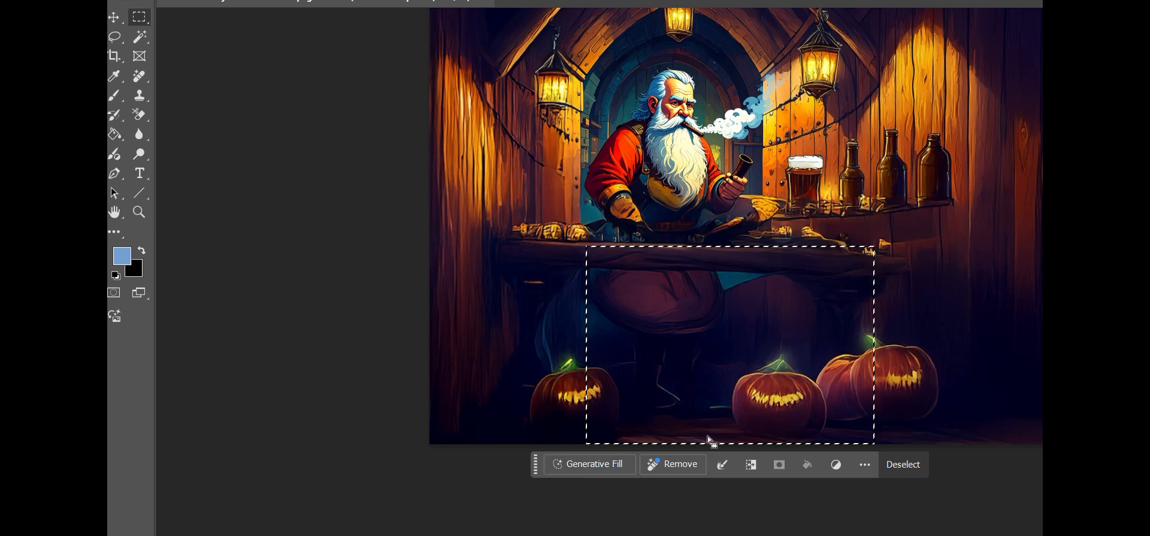
left_click(586, 471)
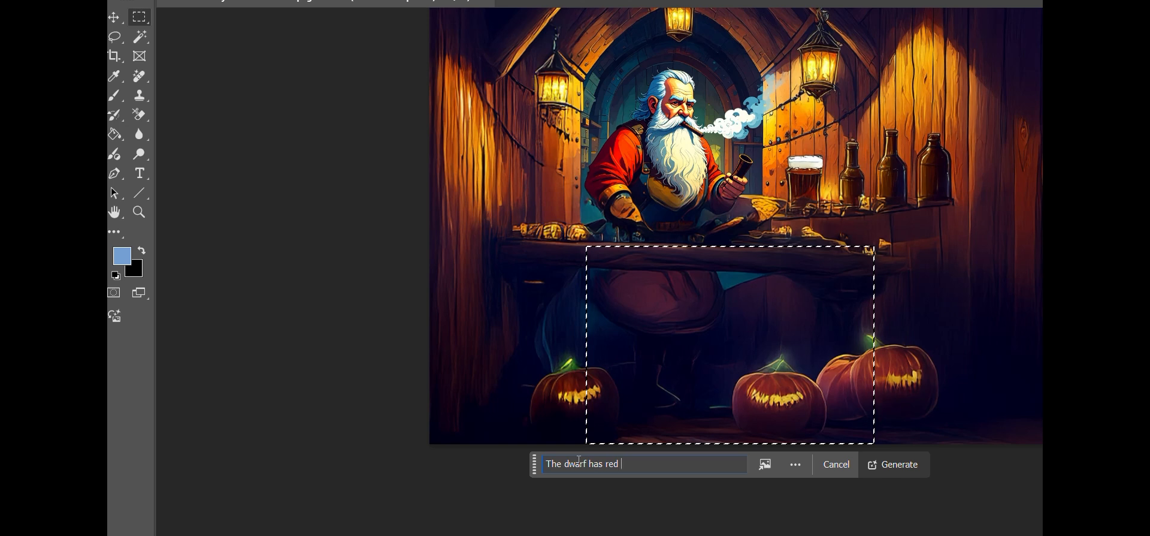
type("gs and b")
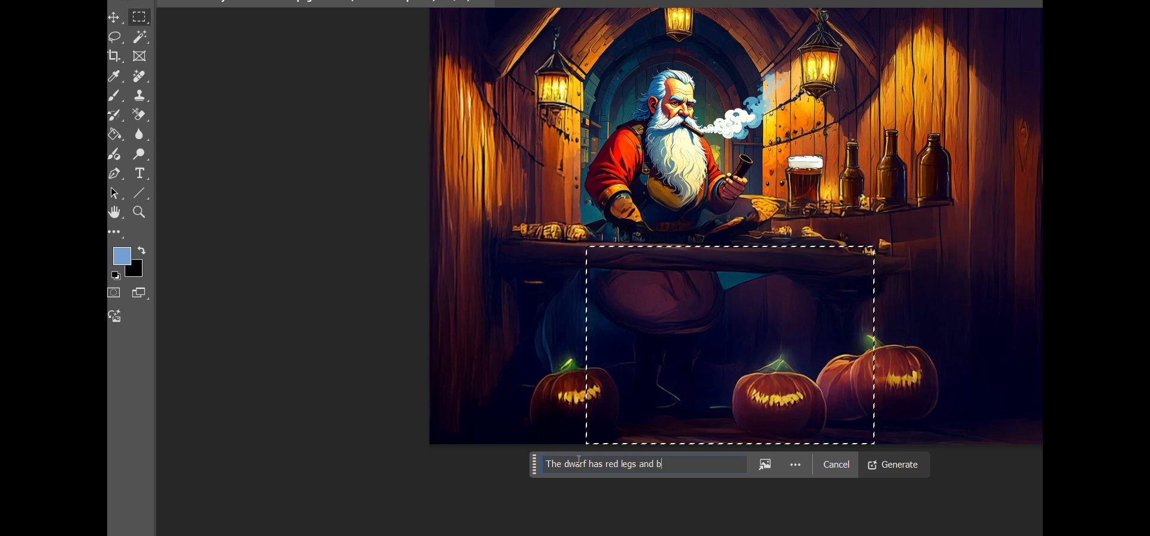
type("rown boots")
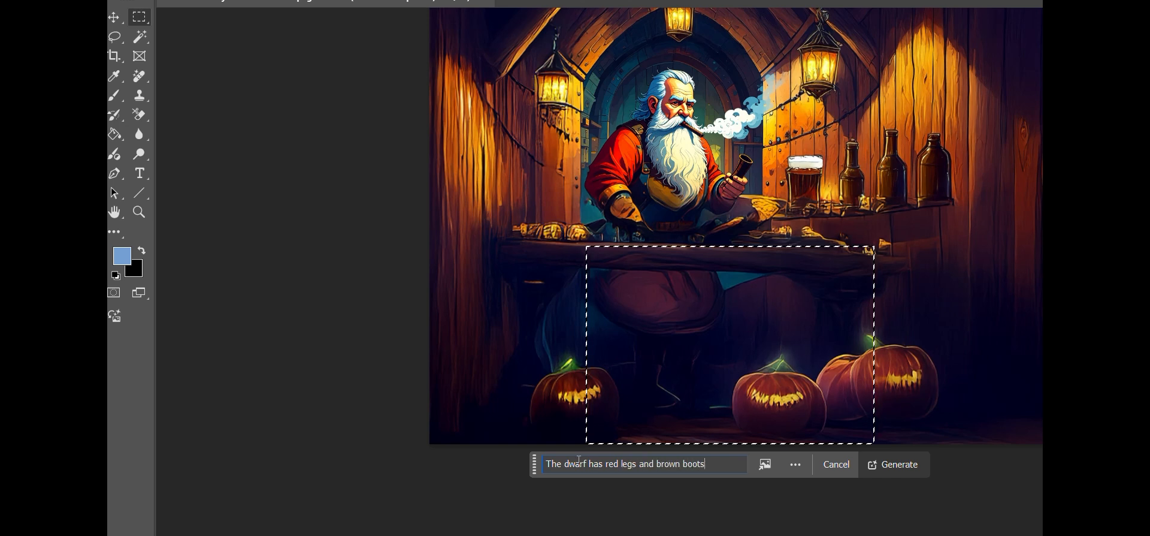
left_click(640, 464)
type("trousers")
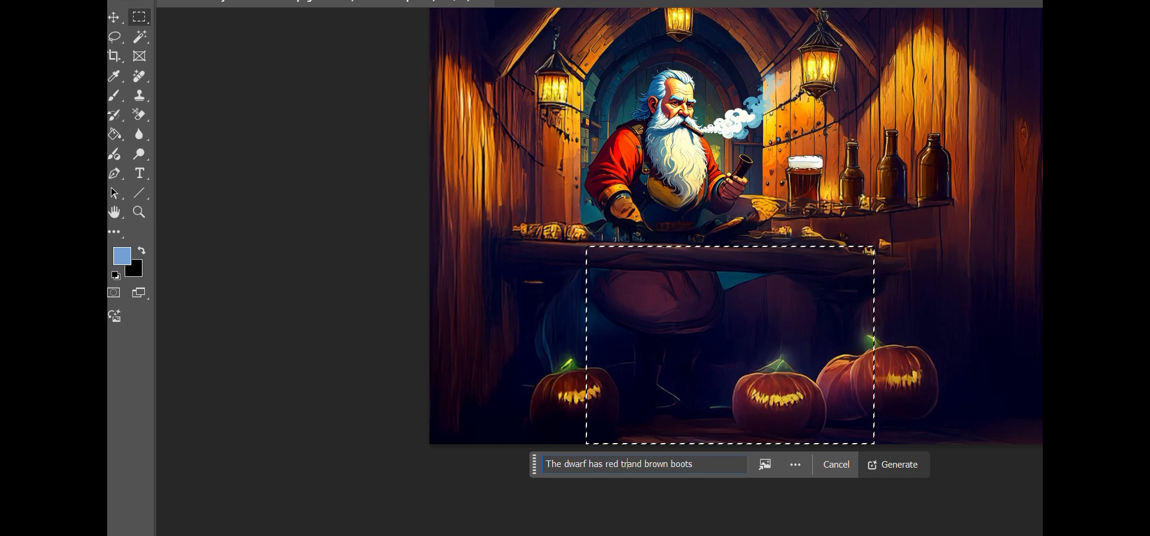
left_click(722, 463)
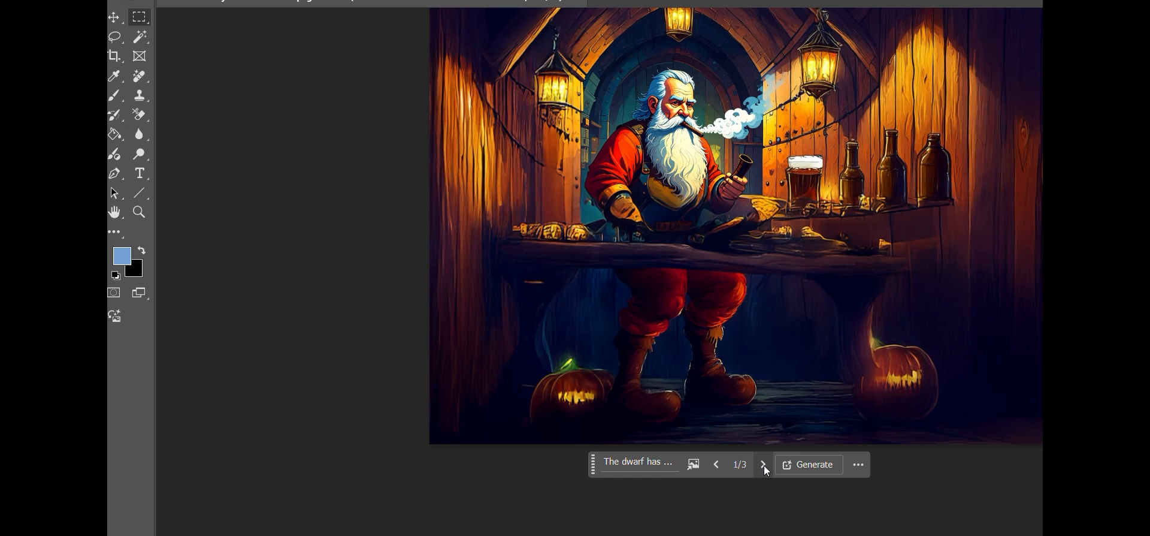
left_click(764, 465)
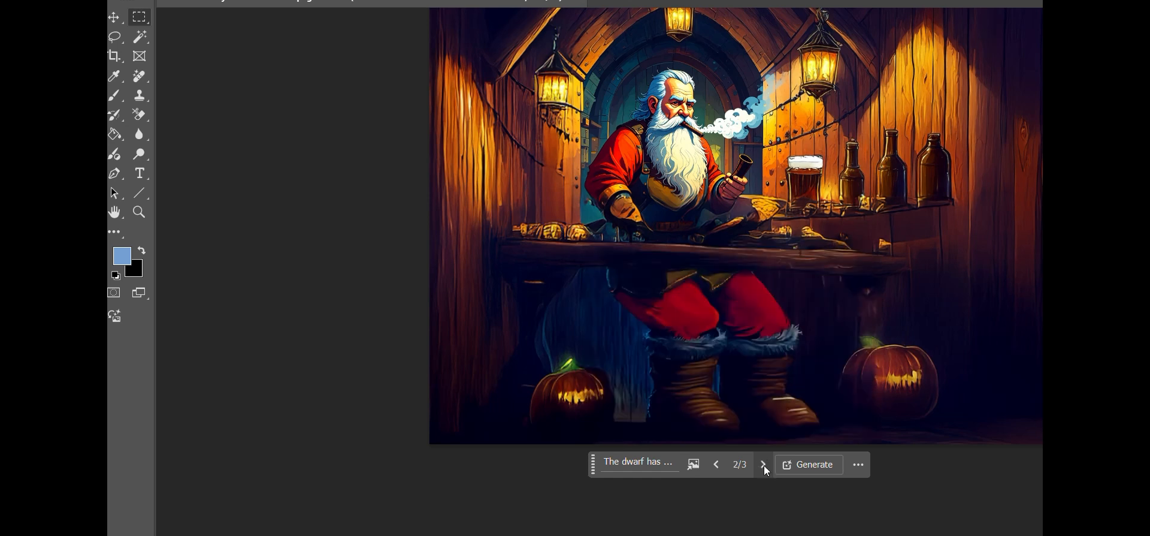
left_click(764, 465)
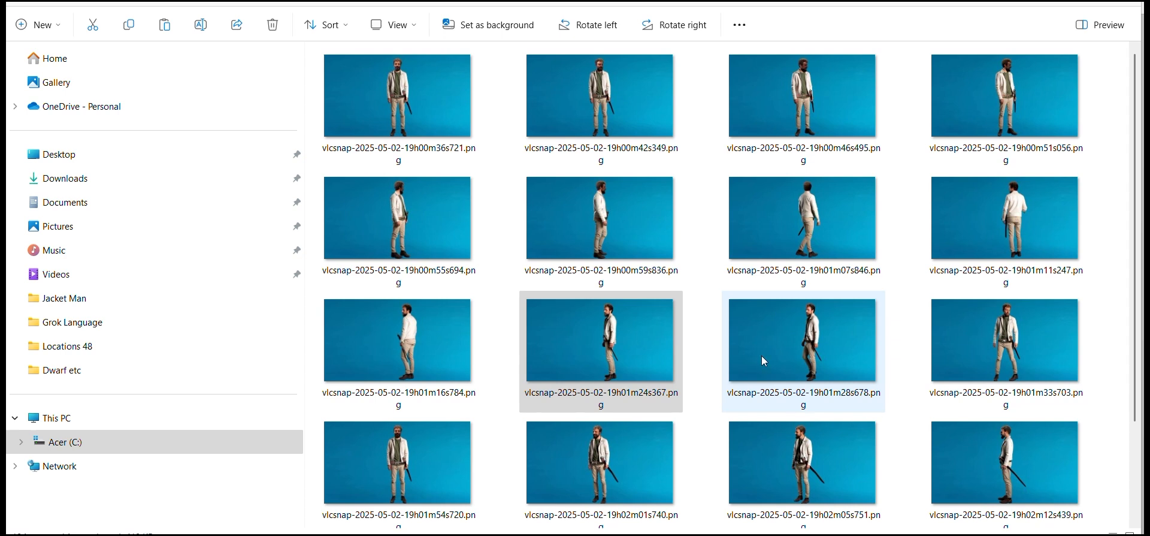
Step: Open the side-view snapshot of the man in the white jacket, and upload his left-facing picture to Runway as a second image reference
left_click(653, 340)
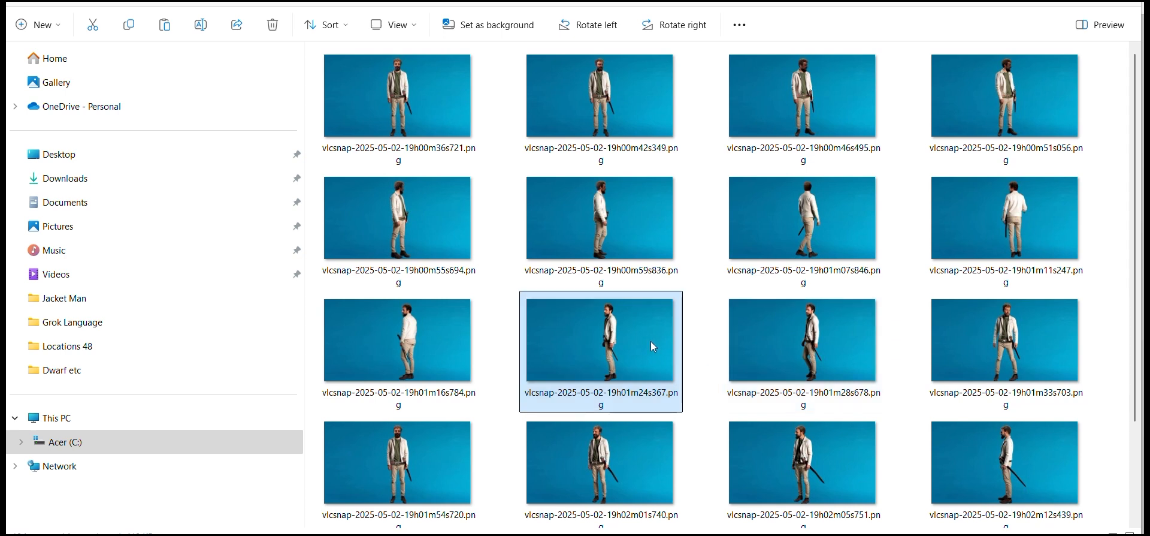
double_click(616, 344)
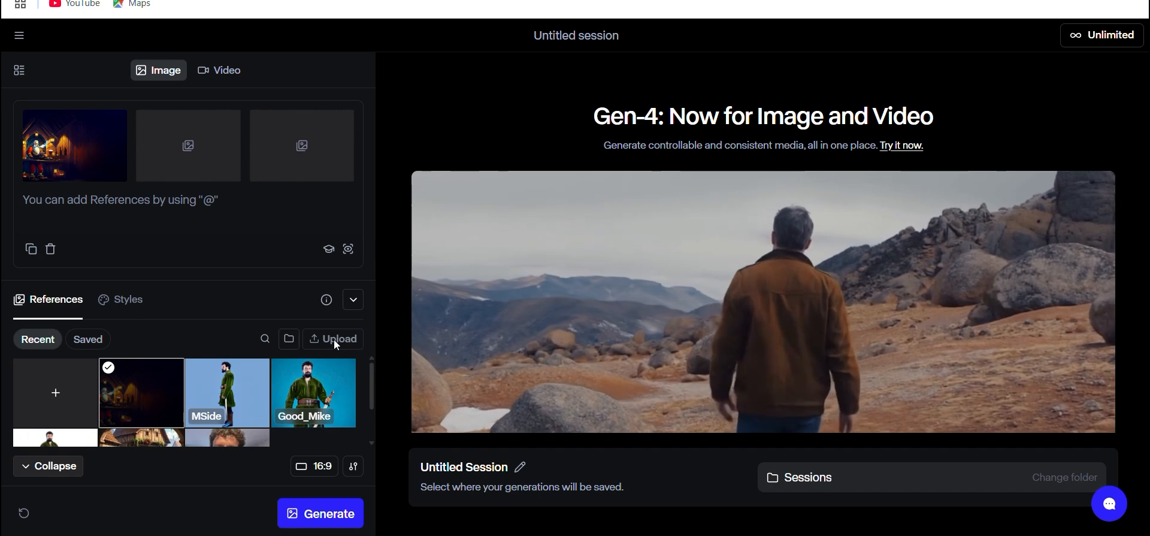
left_click(333, 339)
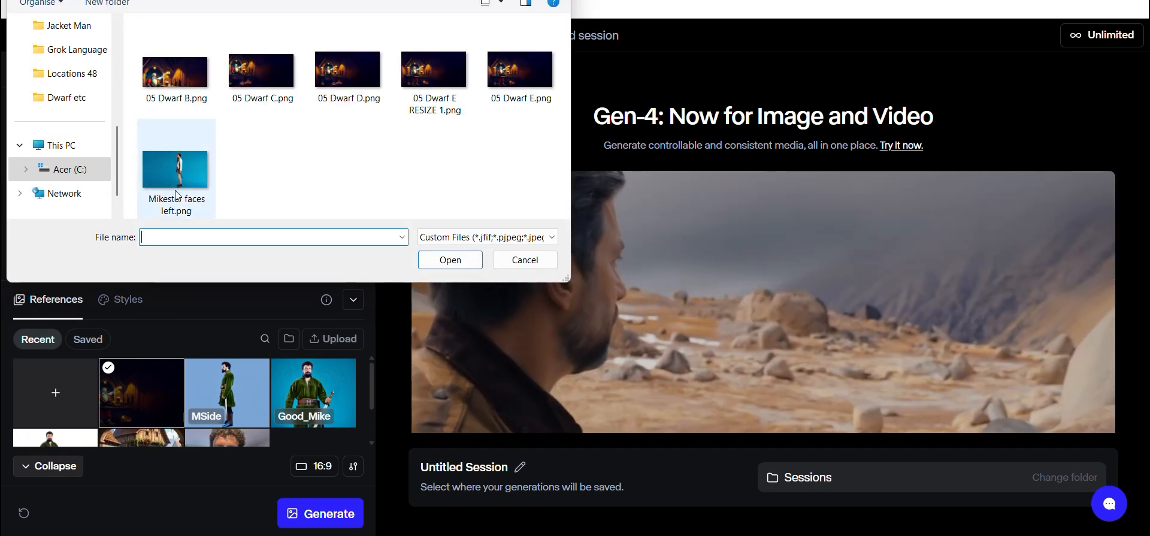
double_click(174, 187)
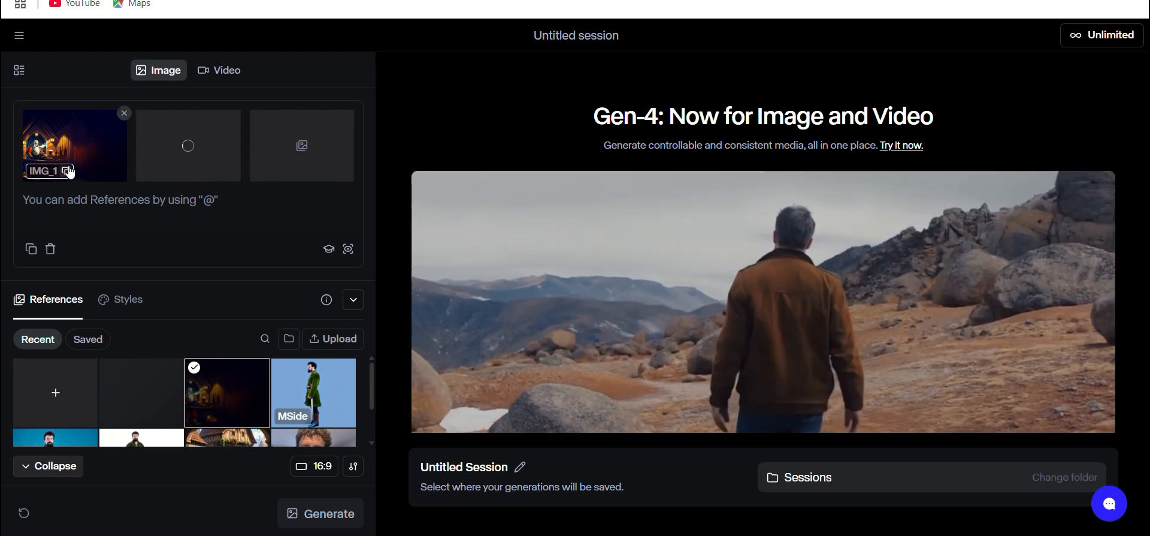
Step: Name the taproom reference ROOM and the second reference with the man's first name in capitals
left_click(70, 172)
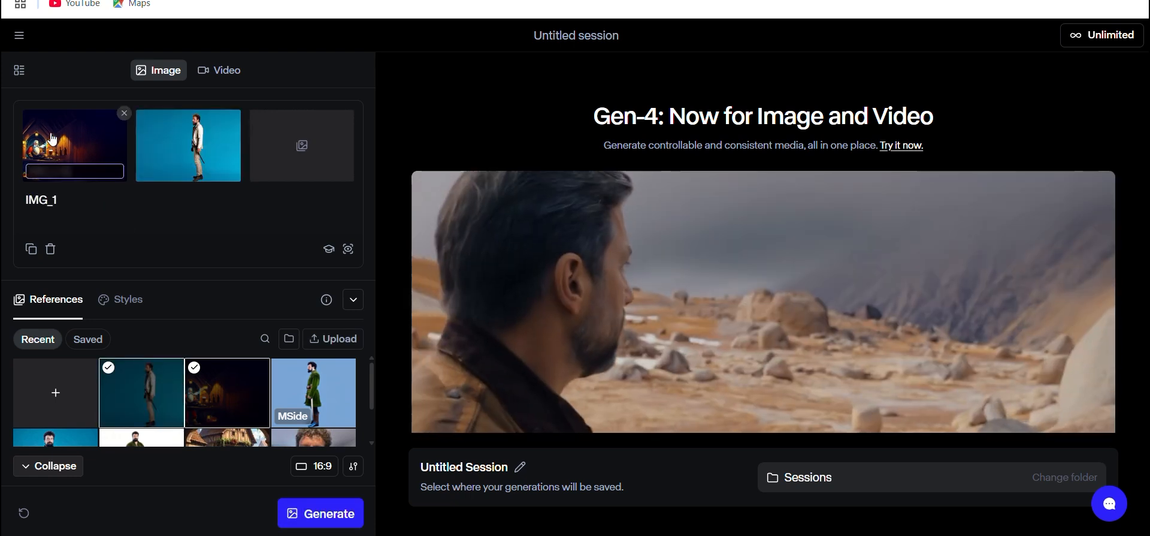
type("RO")
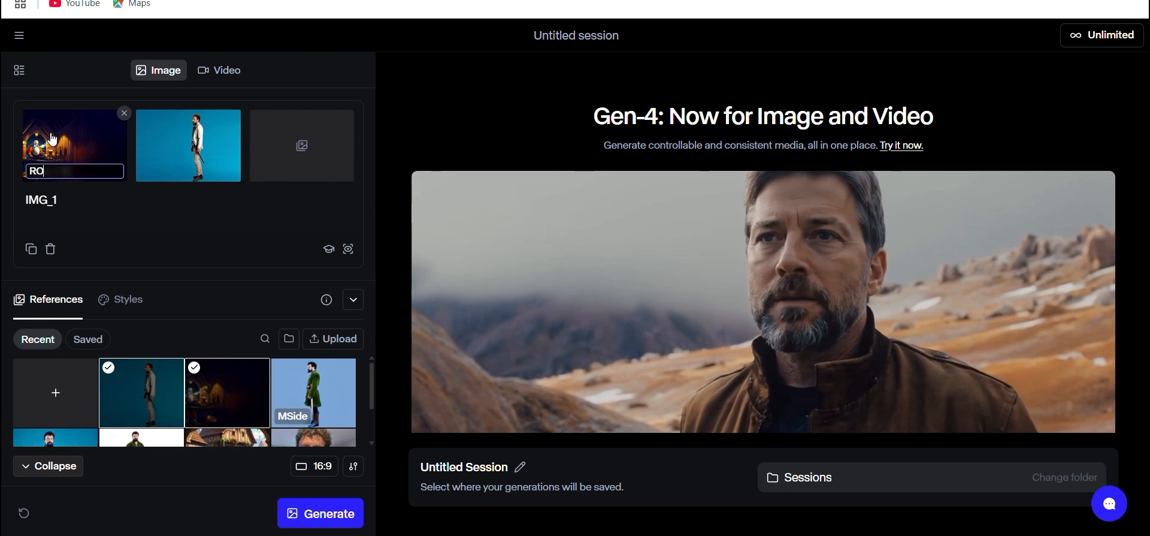
type("OM")
mouse_move(216, 177)
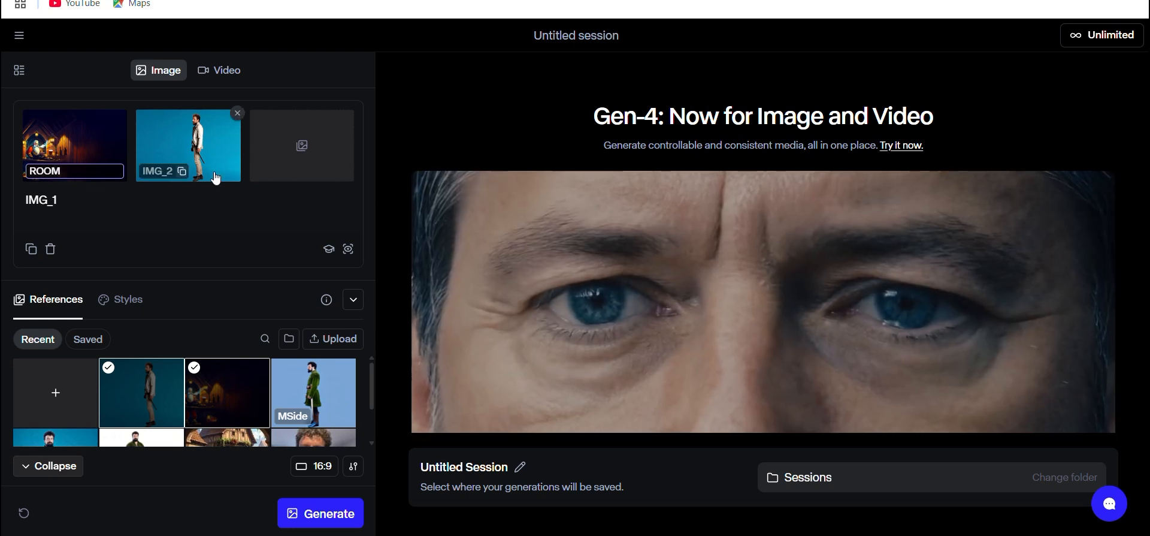
left_click(160, 171)
type("MIK")
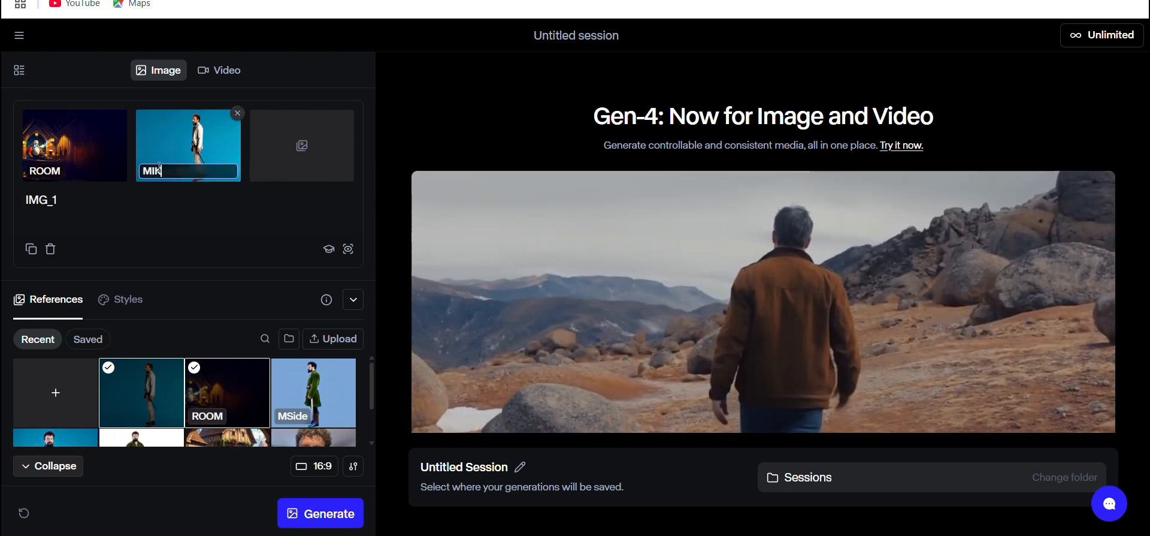
type("E")
key("Return")
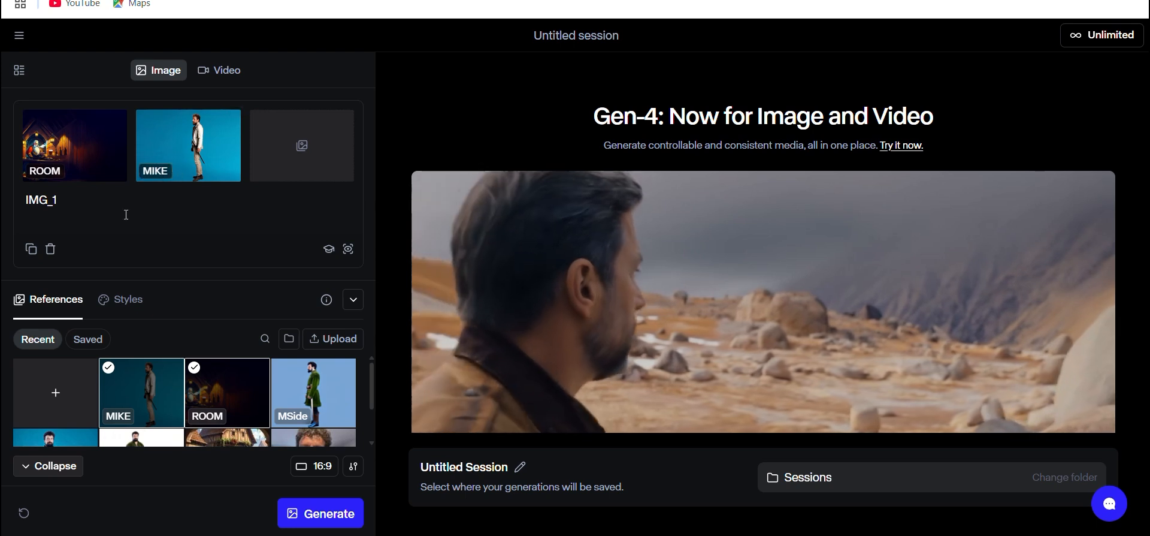
key("ctrl+a")
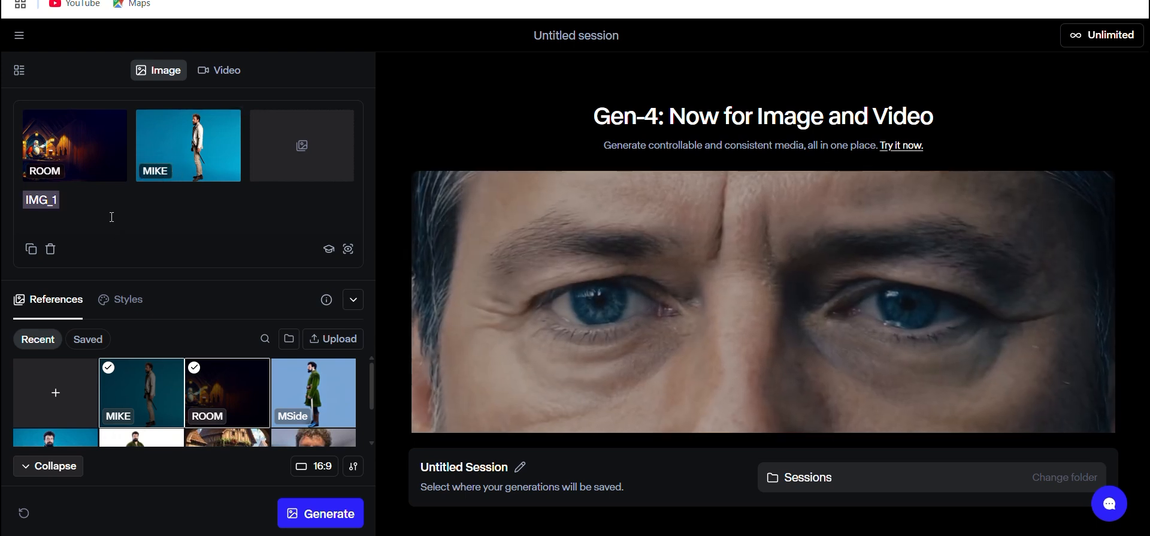
type("A dwar")
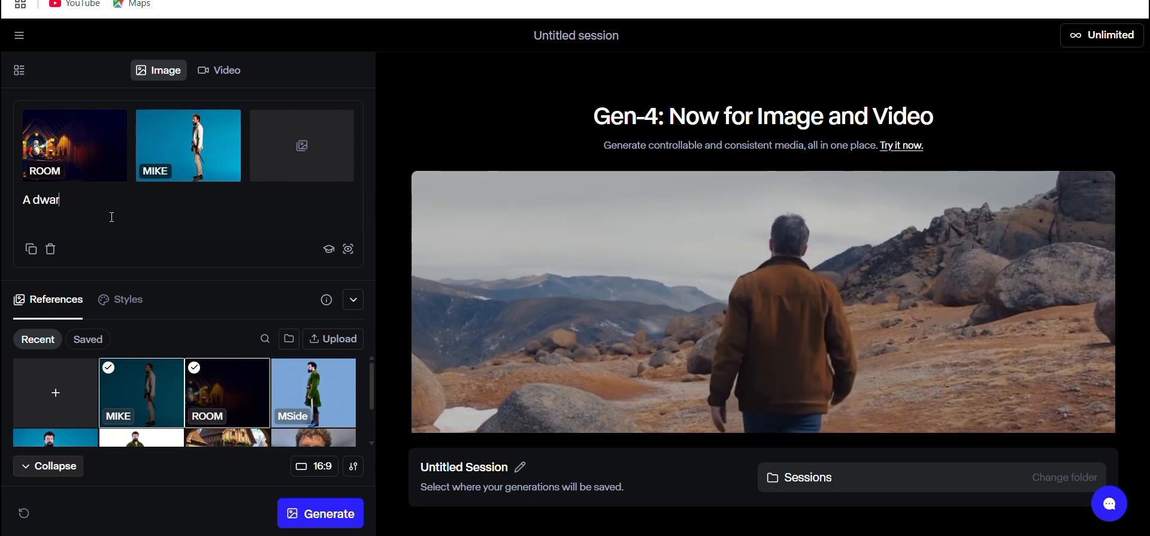
key("ctrl+a")
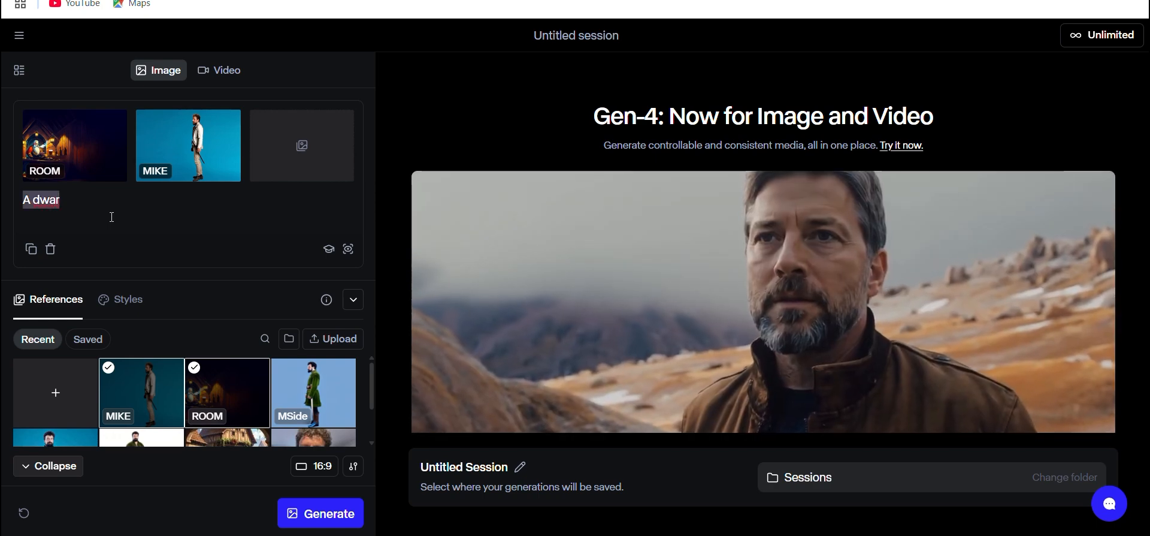
type("@Mike")
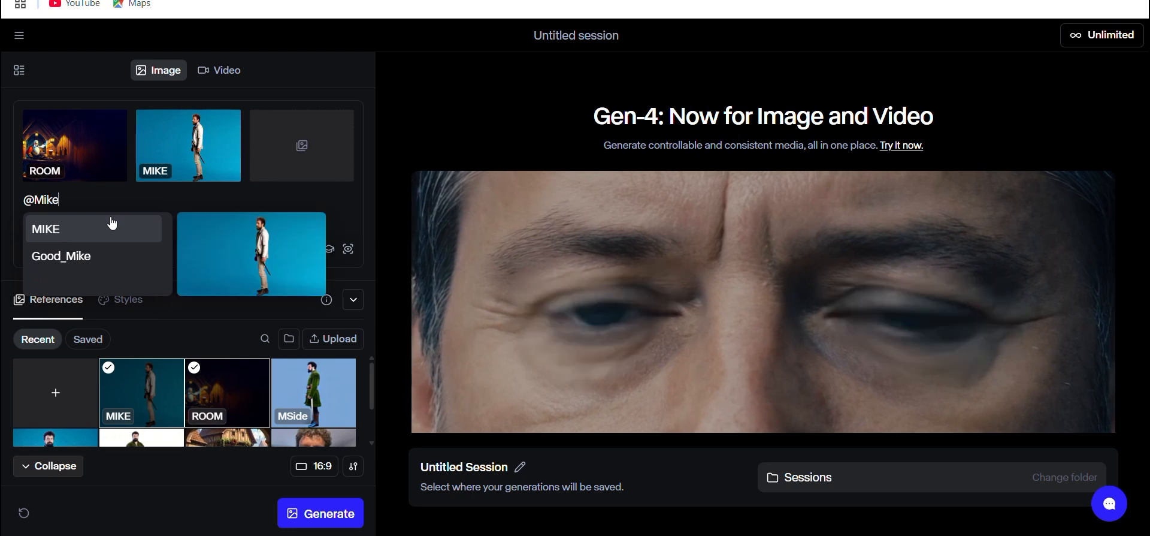
type(" is in th")
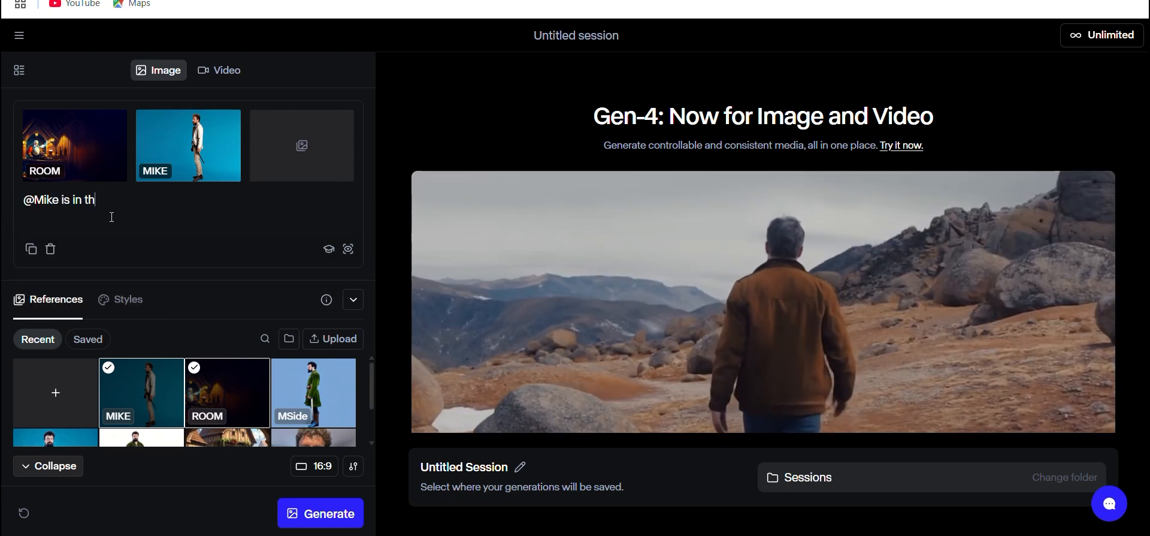
type("e @")
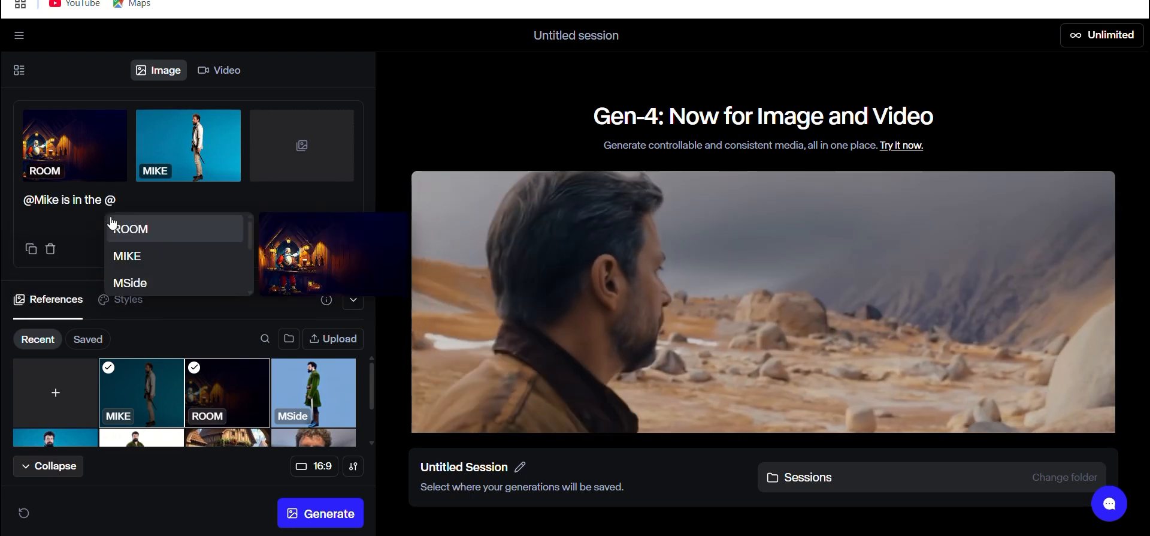
type("ROO")
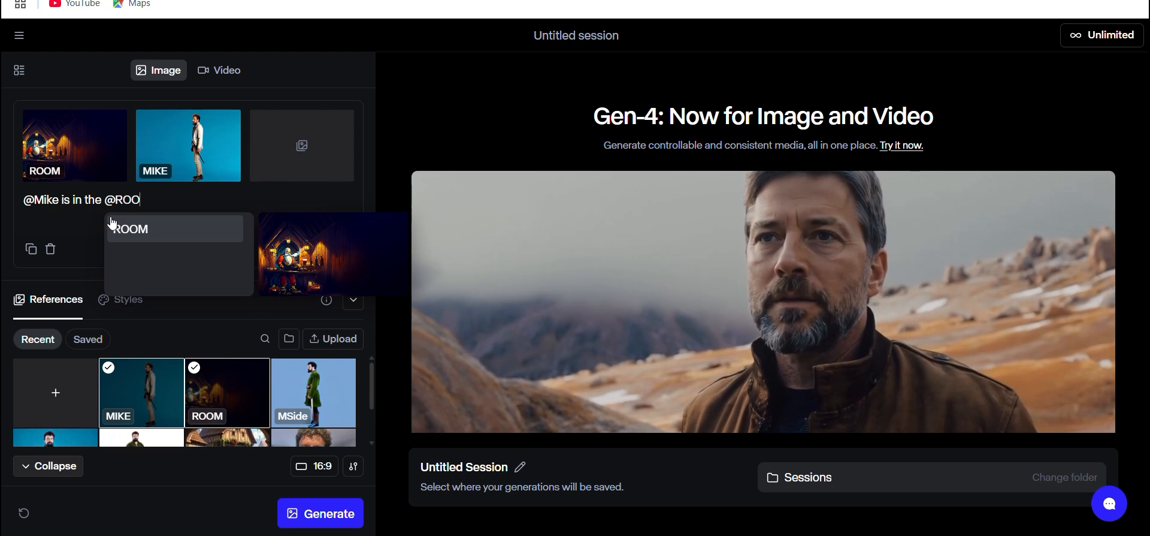
left_click(112, 224)
Step: Complete the prompt's sentence with "medieval bar." after the ROOM reference
type("bar")
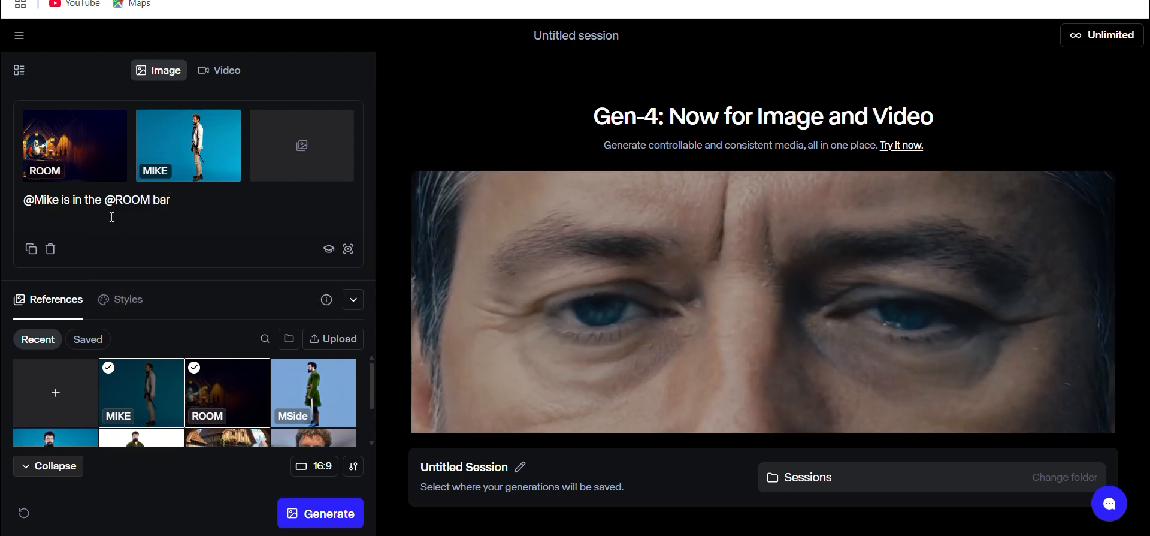
key("BackSpace")
key("BackSpace")
key("BackSpace")
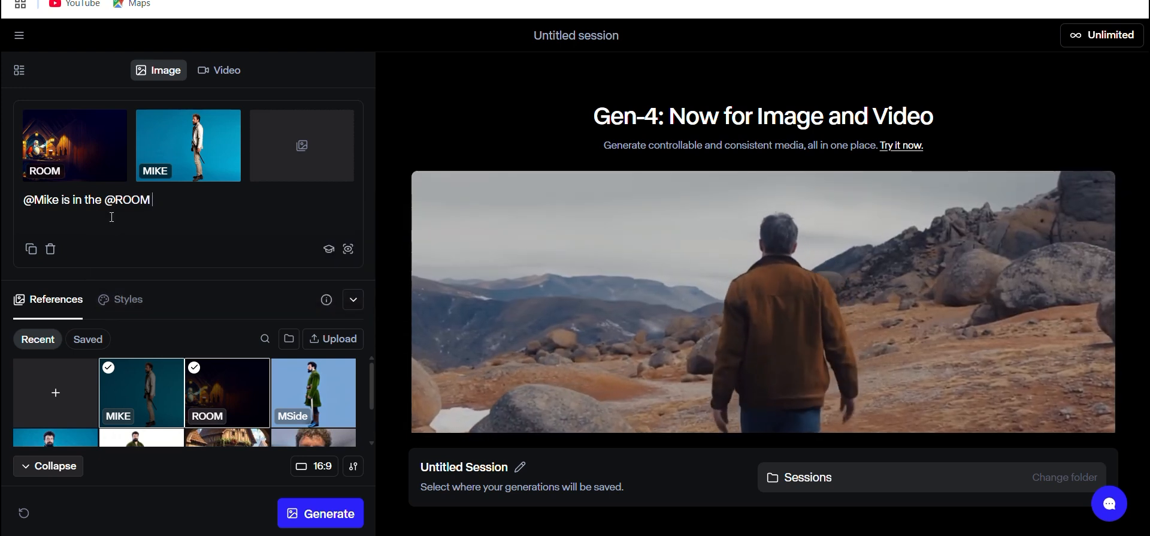
type("bar.")
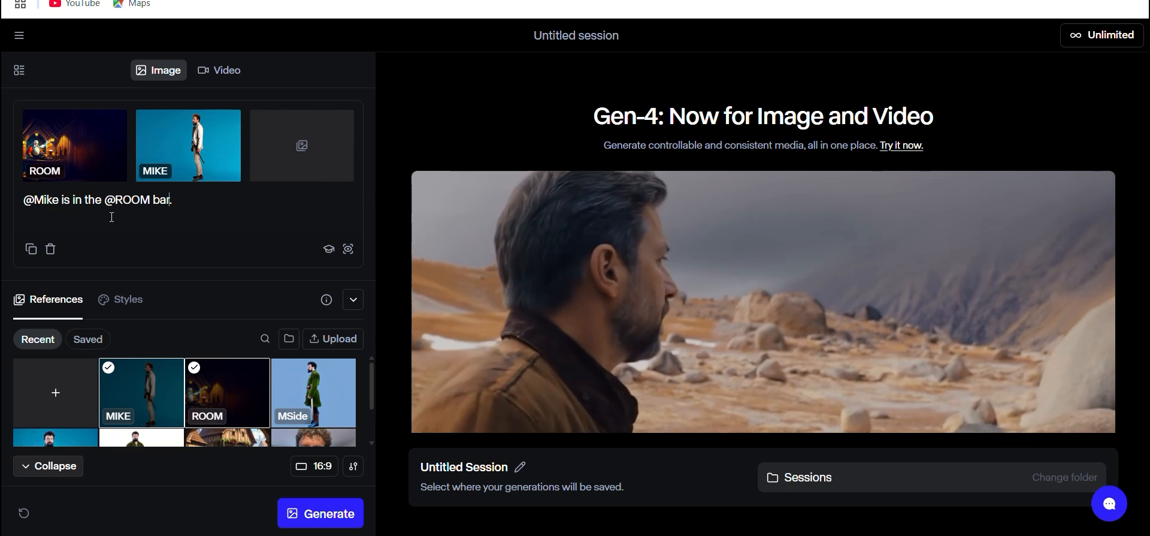
key("Left")
key("Left")
key("Left")
type("medieval")
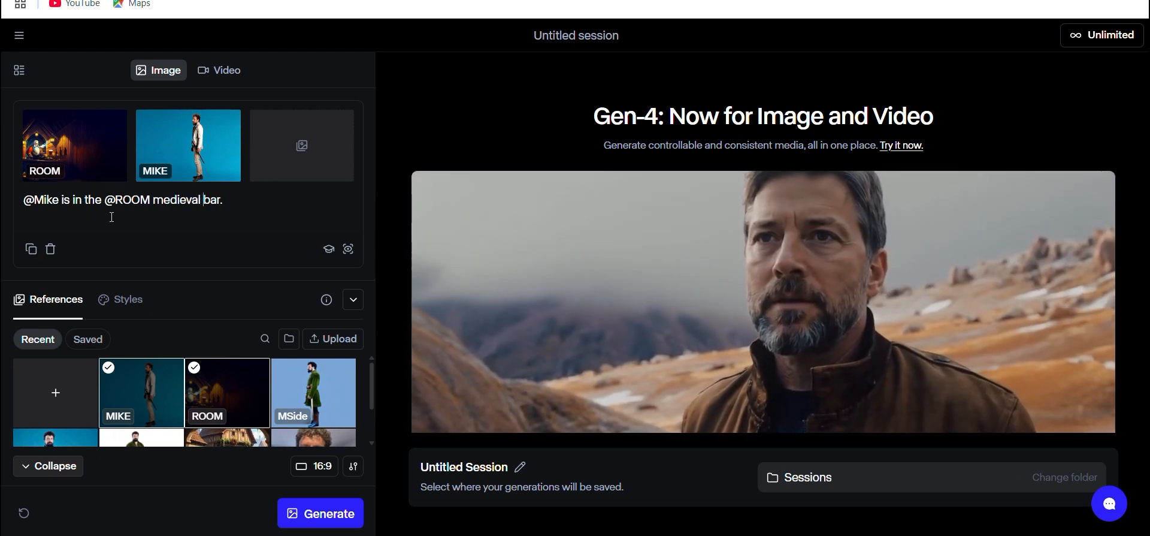
key("End")
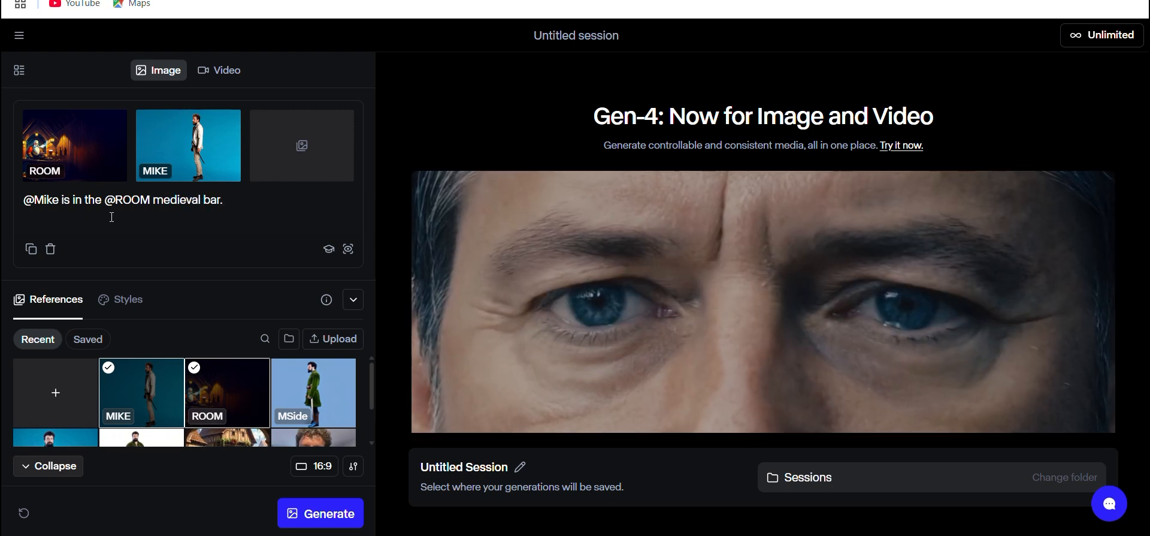
Step: Add a second sentence to the prompt: the man's reference tag followed by "is standing to the right of the dwarf."
type("@MIK")
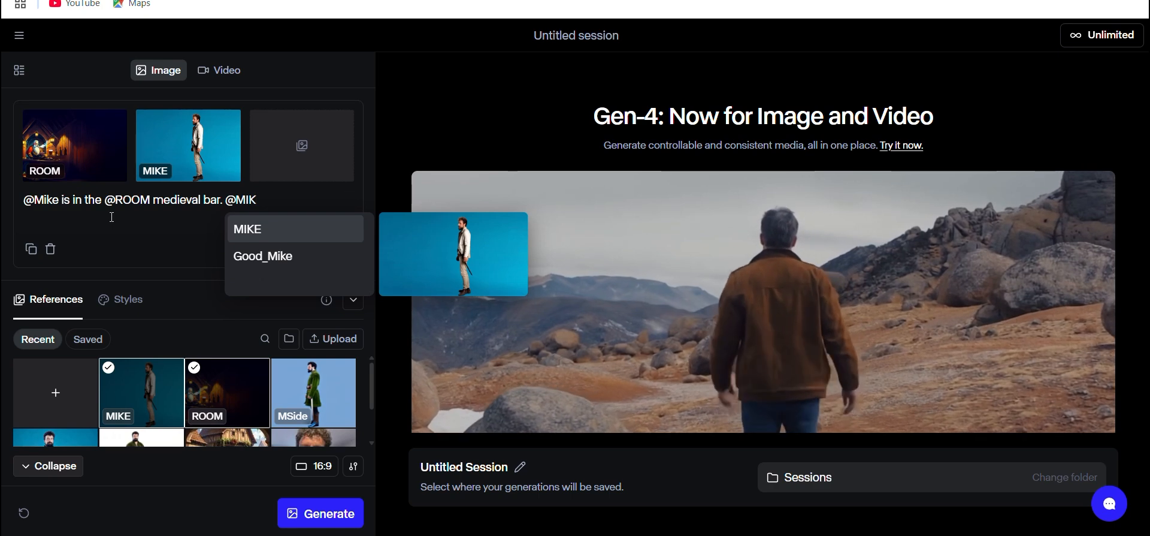
left_click(258, 229)
type("is standin")
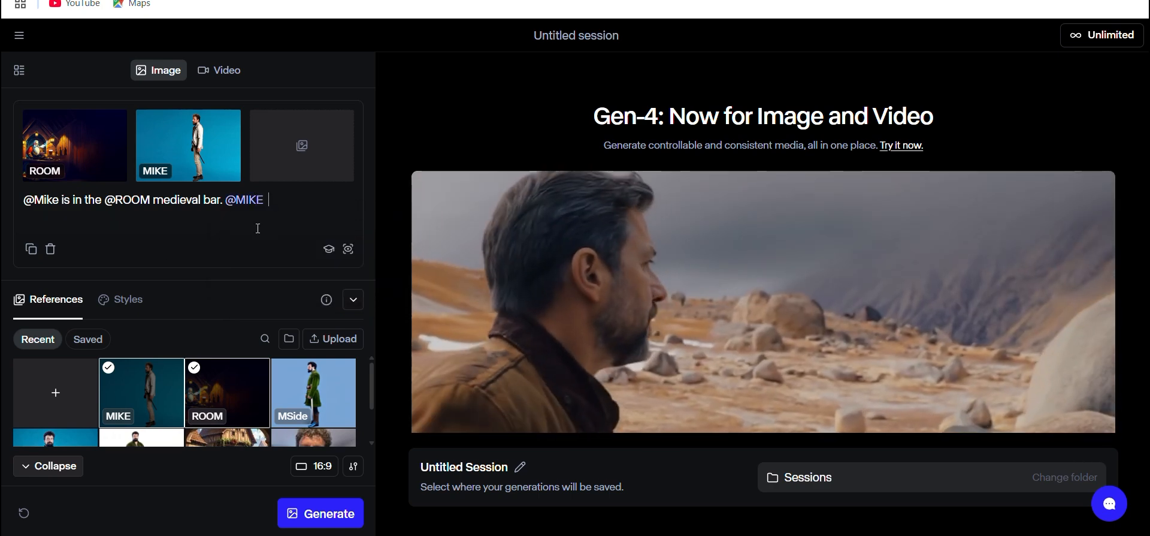
type("g")
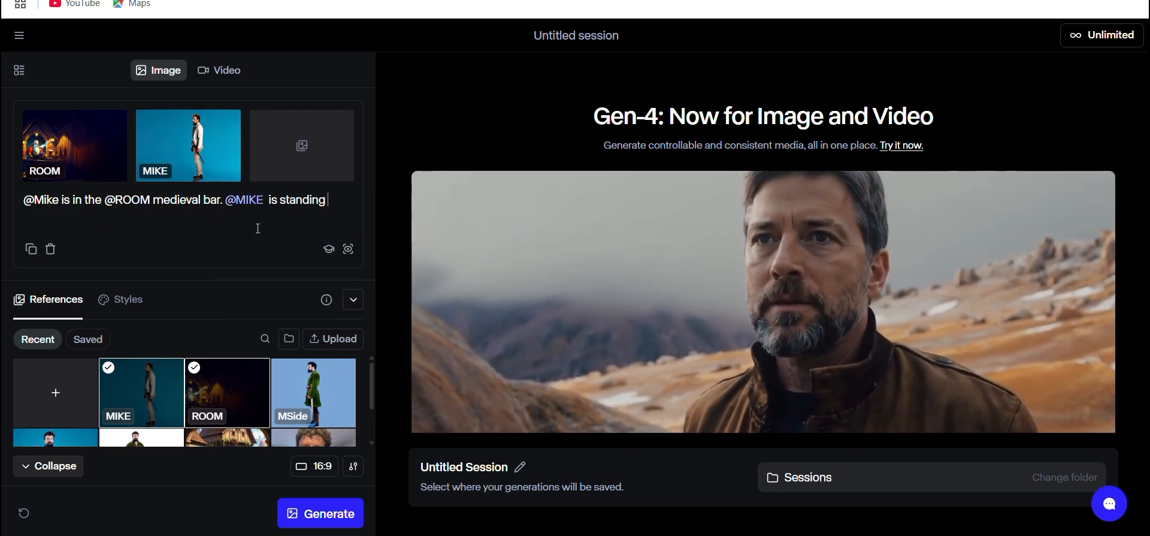
type(" to the right of")
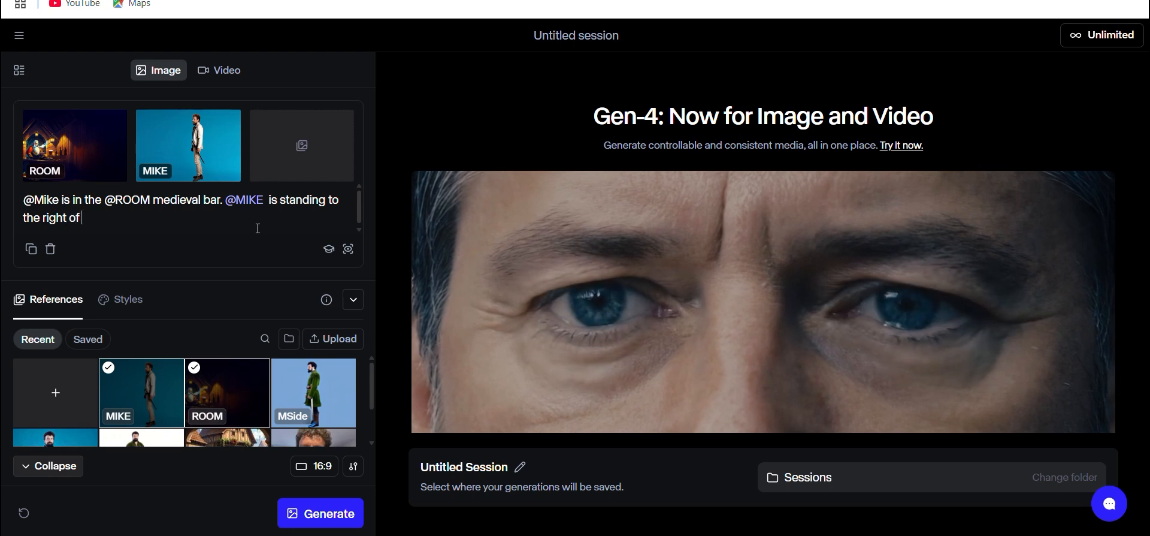
type(" the dwarf.")
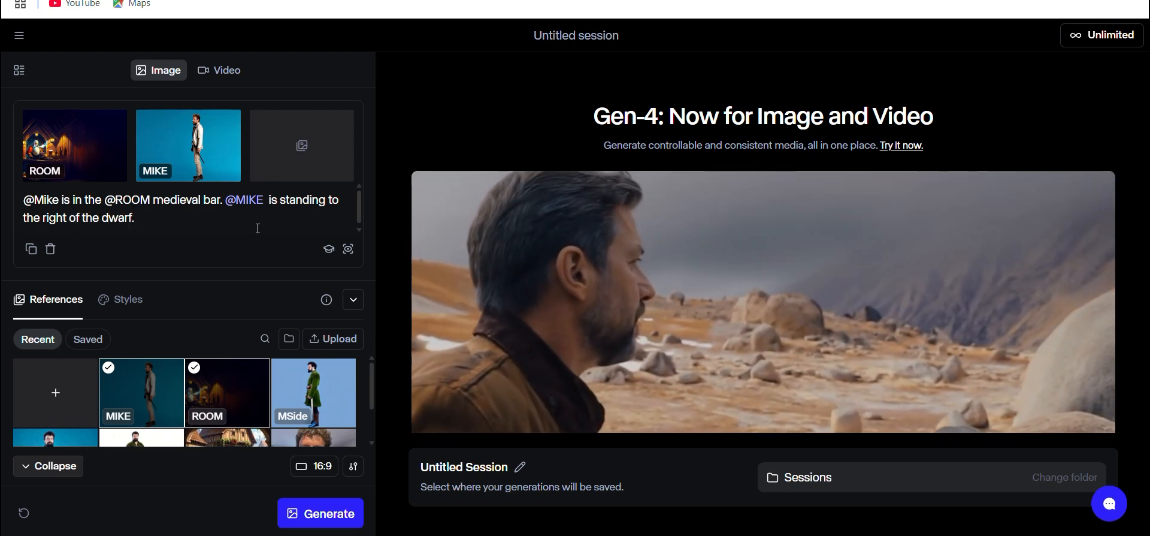
Step: Add "The dwarf is smoking a pipe." to the end of the prompt and generate the images
type(" The dwarf is ")
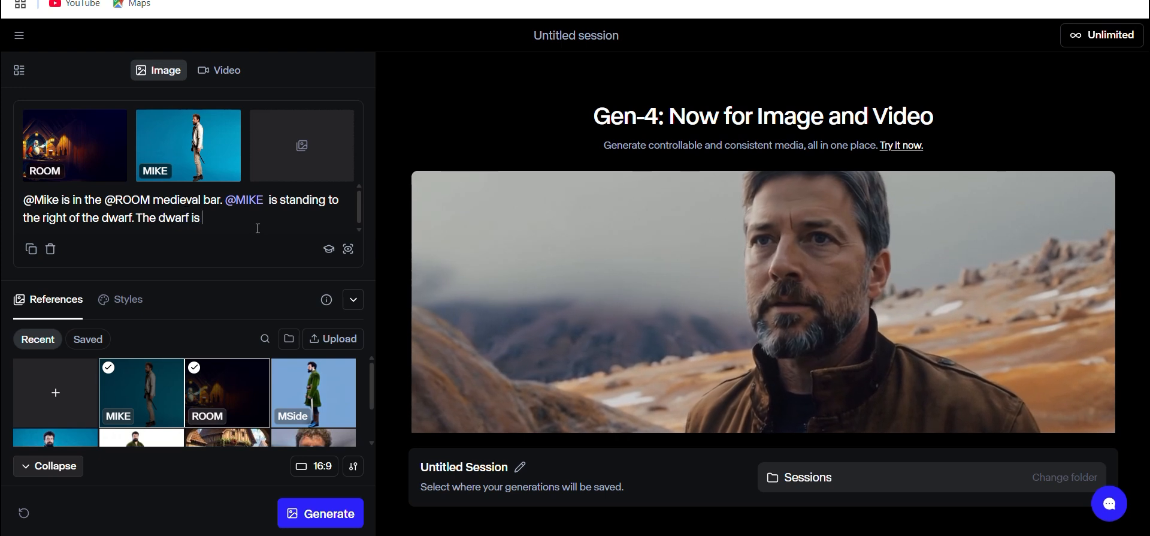
type("smoking a pipe")
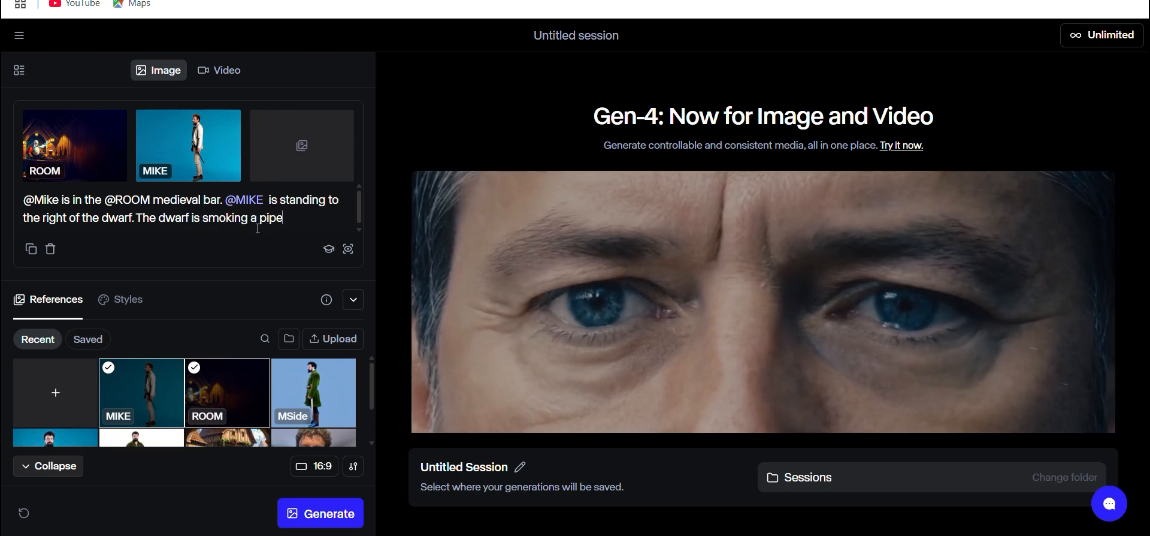
type(".")
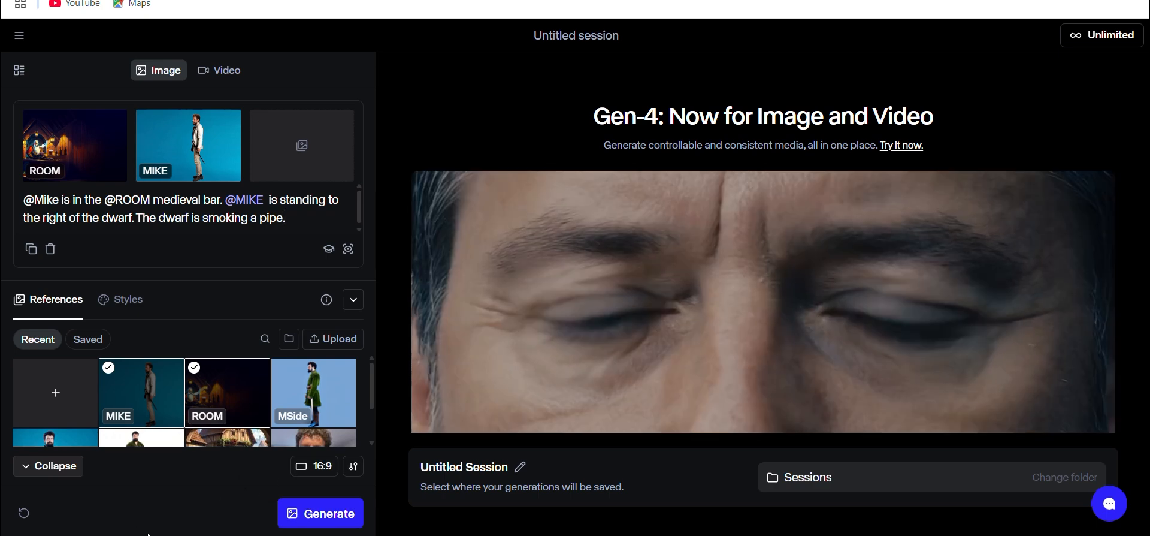
left_click(324, 515)
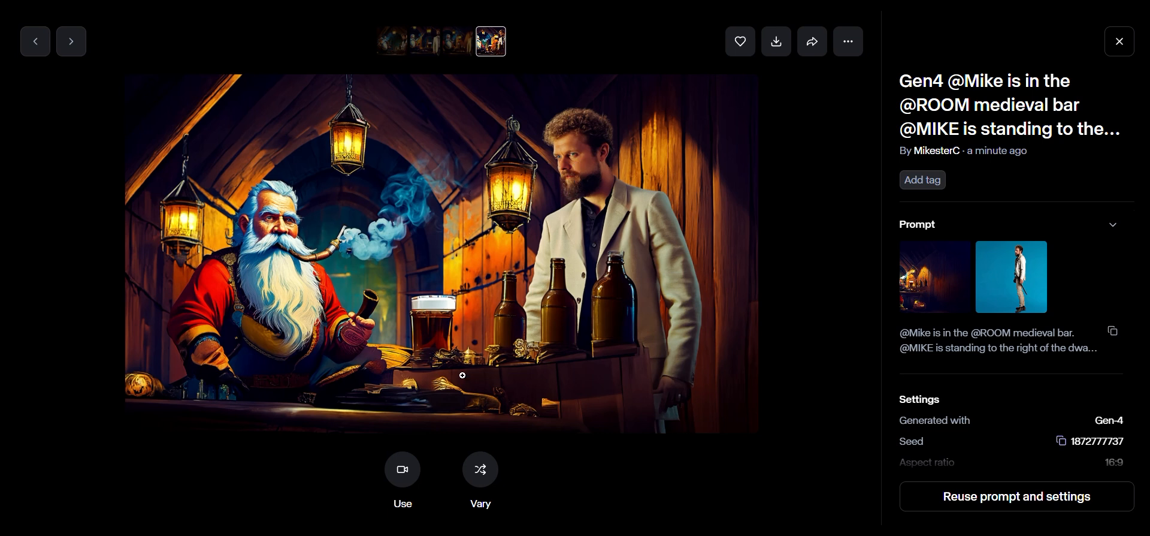
Step: Vary the image of the man beside the pipe-smoking dwarf, and view the four sword-wearing versions one by one
left_click(483, 473)
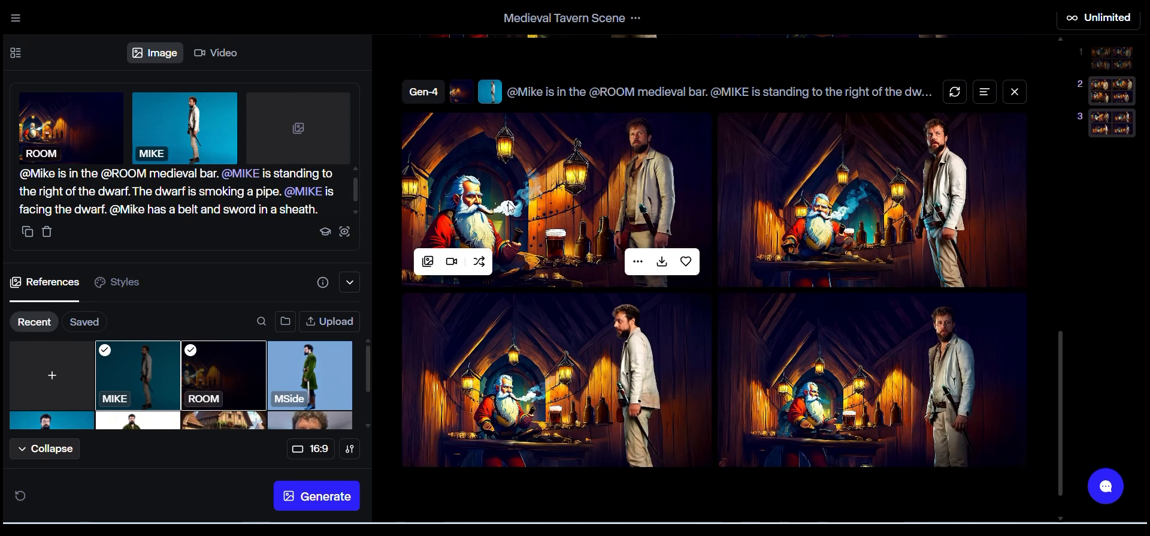
left_click(508, 201)
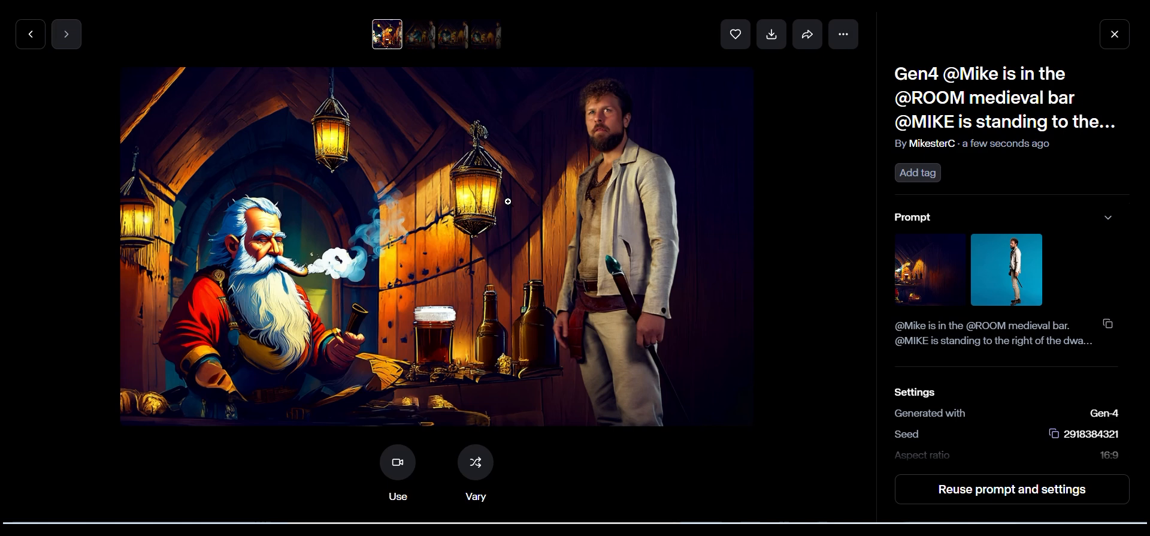
left_click(420, 37)
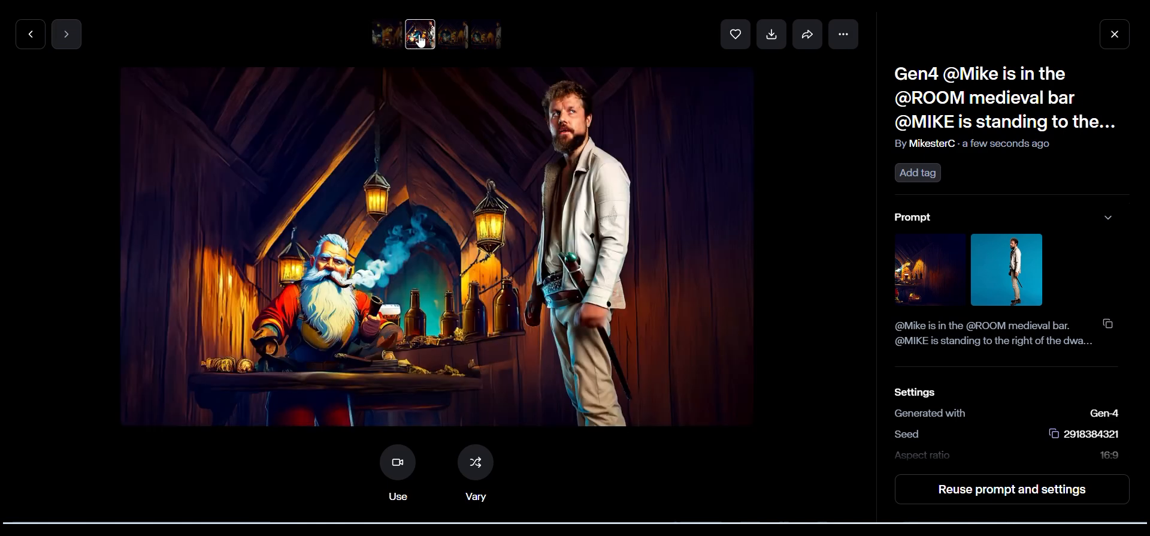
left_click(455, 36)
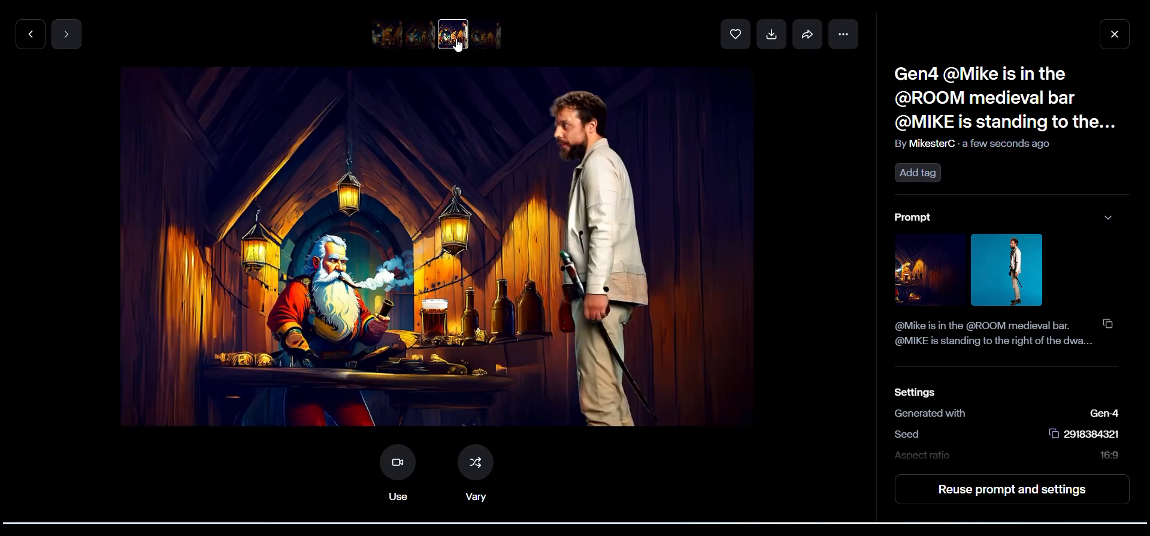
left_click(486, 47)
key("Escape")
Step: View the first three images of the newest set showing the man with belt and sword beside the dwarf
left_click(567, 180)
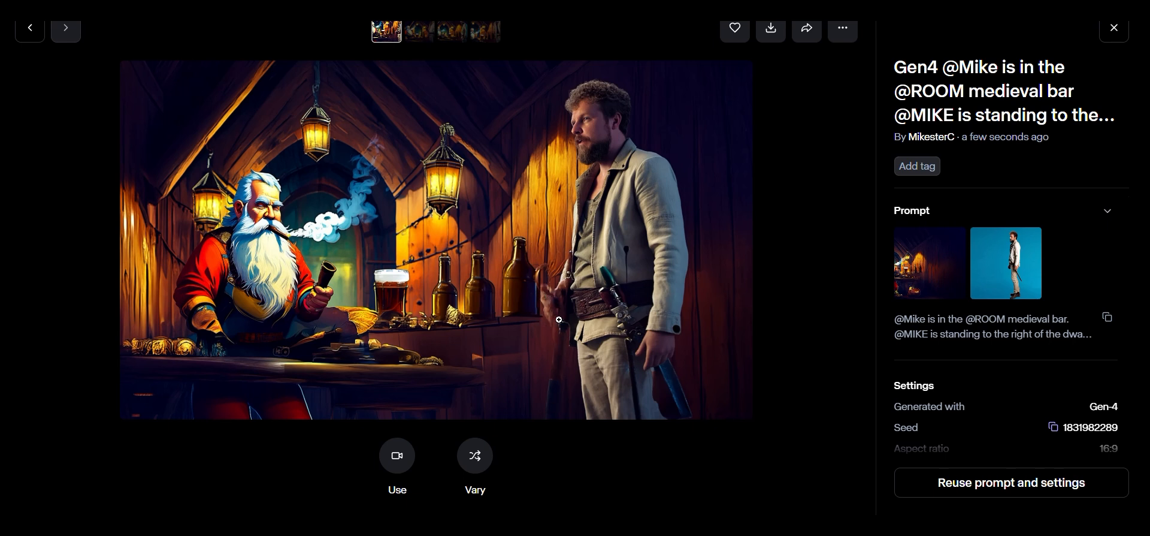
left_click(419, 36)
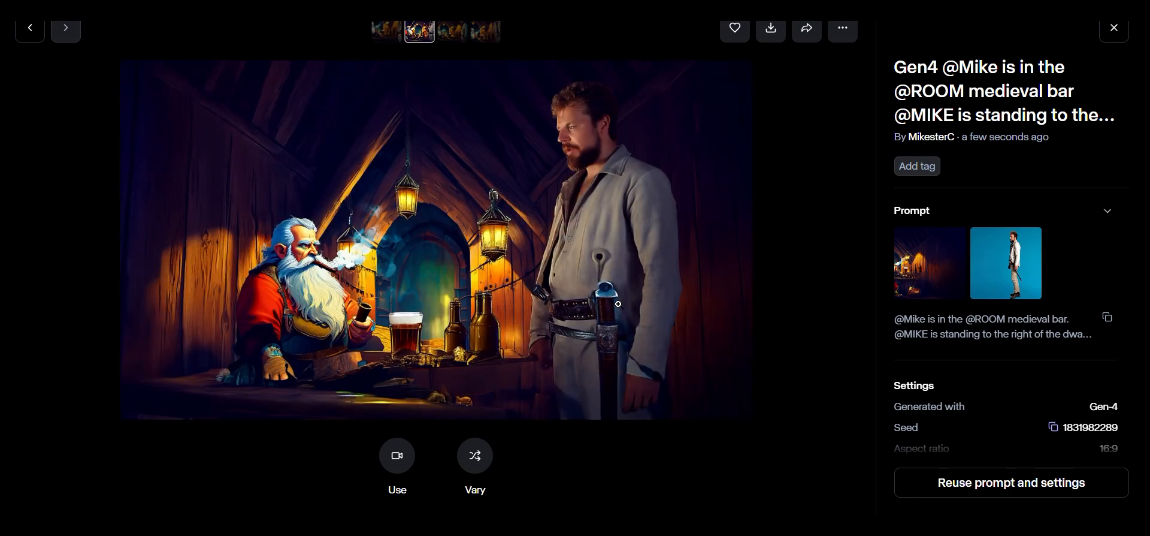
left_click(453, 35)
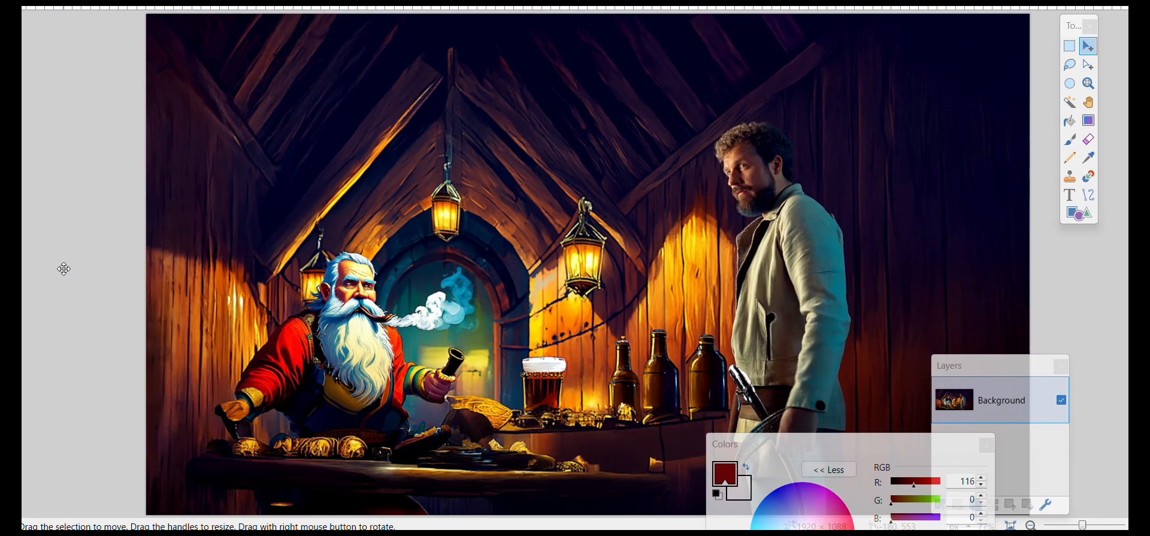
Step: In Paint.NET, apply the Ink Sketch effect with ink outline 15 and coloring 94 to the dwarf-and-man tavern picture, and save it
key("alt+c")
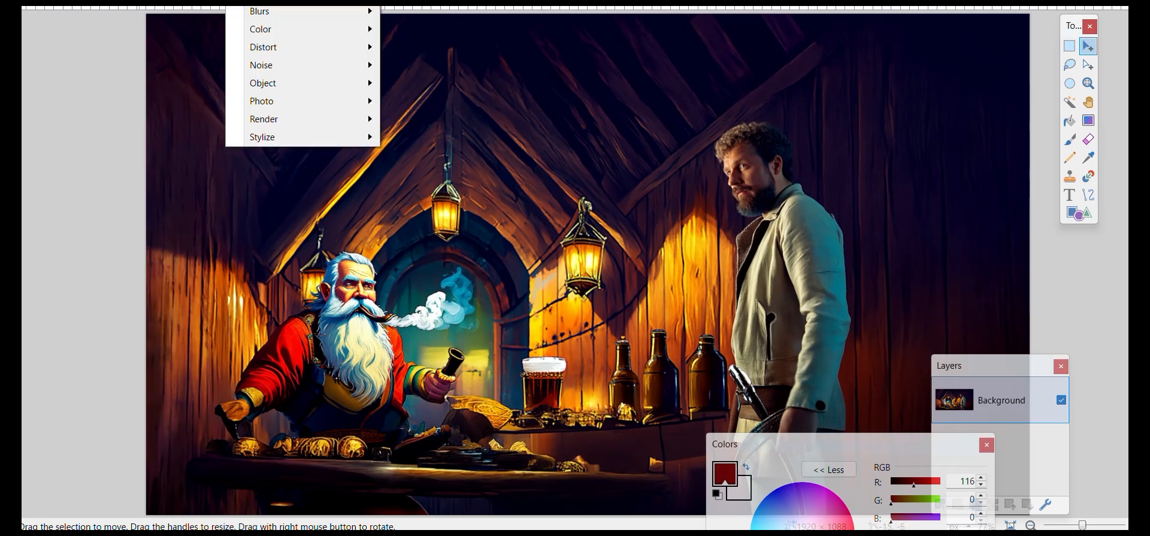
key("ctrl+f")
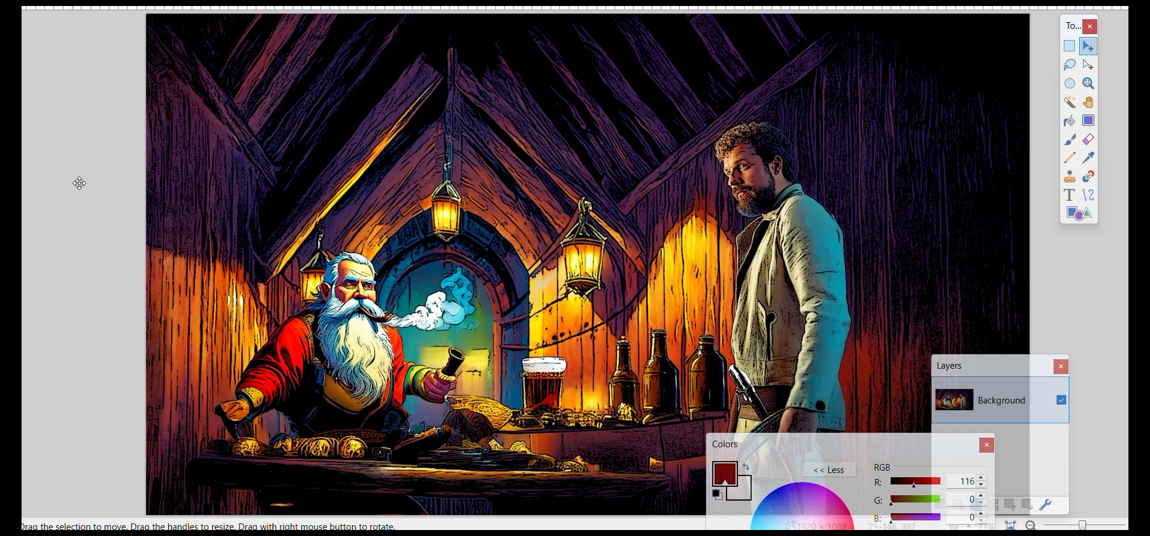
key("alt+c")
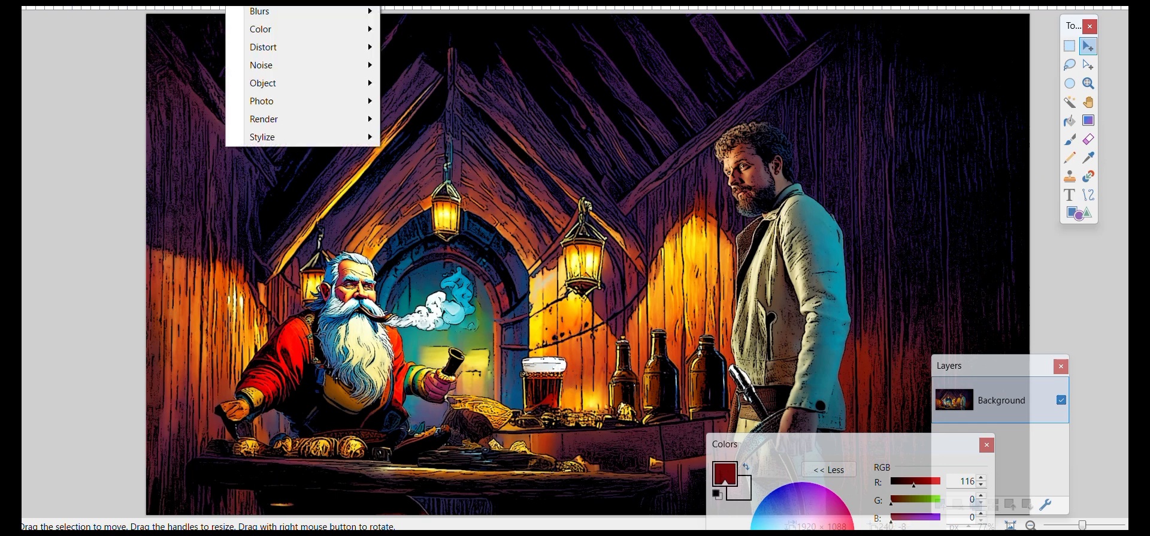
key("Right")
key("Return")
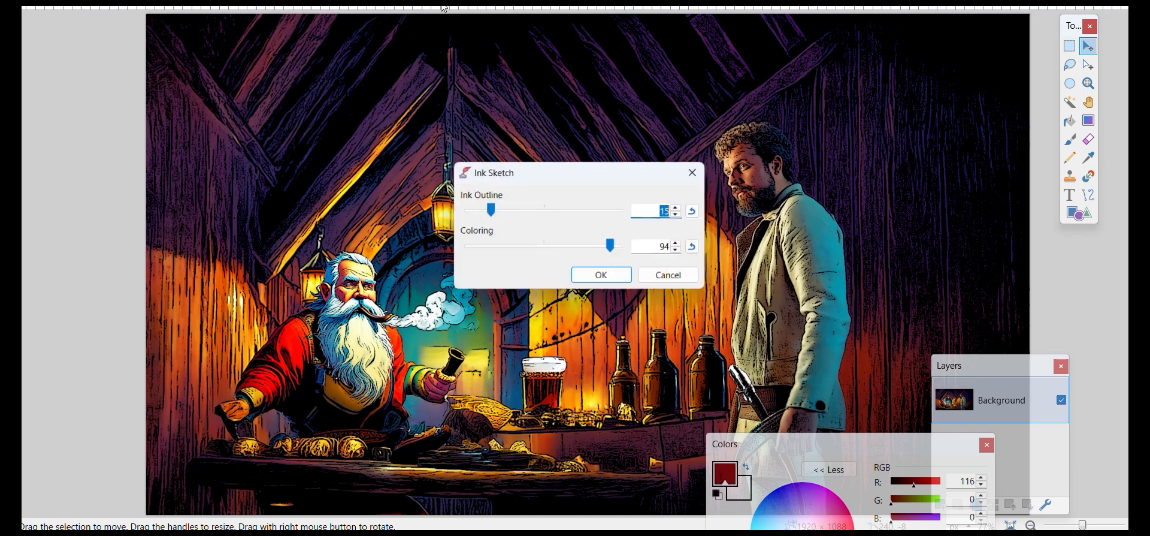
left_click(664, 277)
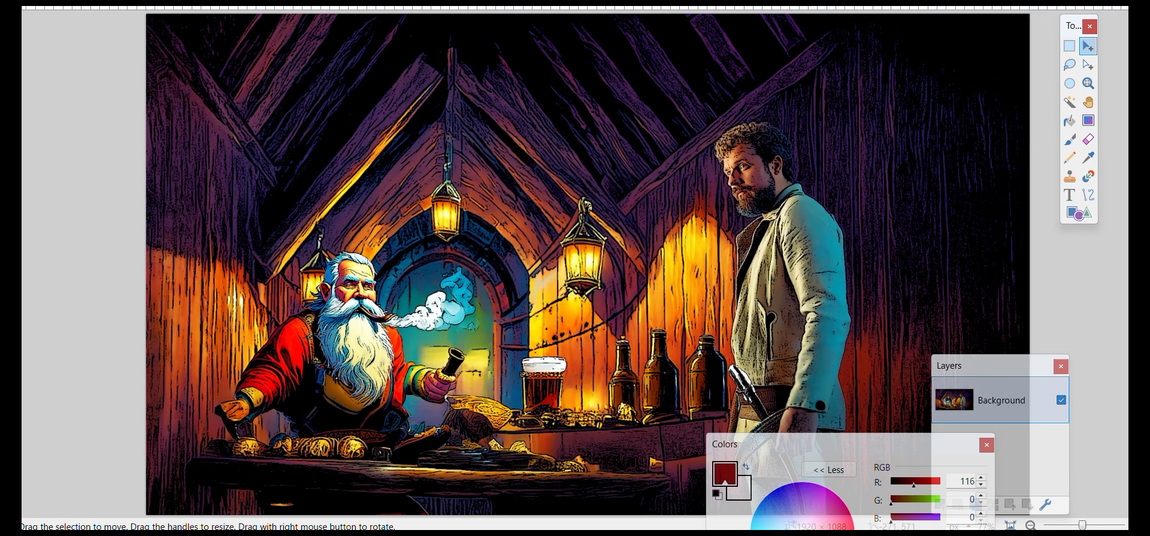
key("ctrl+s")
key("Return")
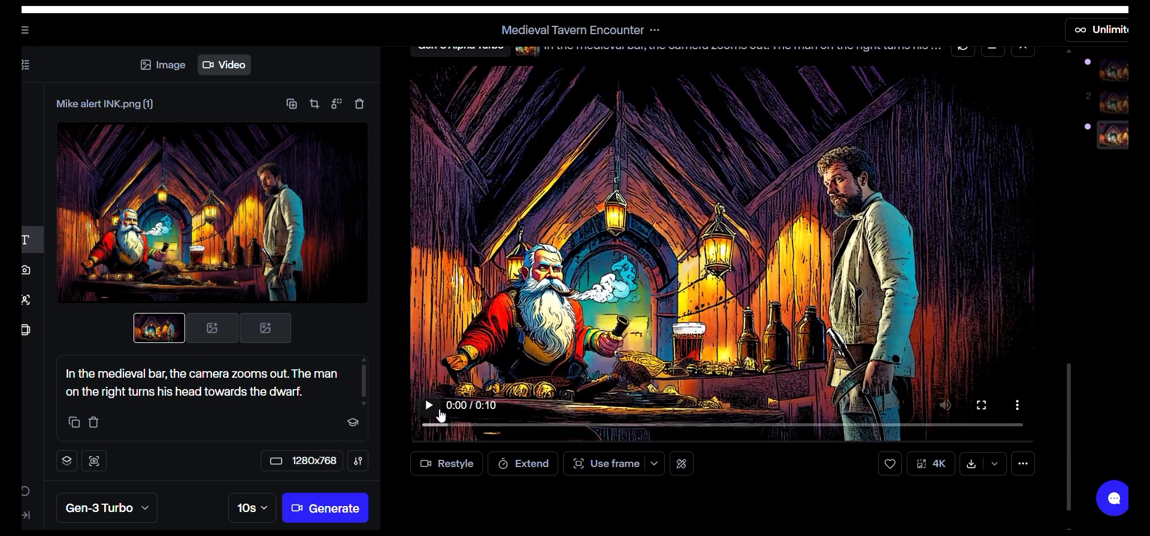
Step: In Runway, play the generated video of the inked tavern scene and open the choice of video models
left_click(429, 406)
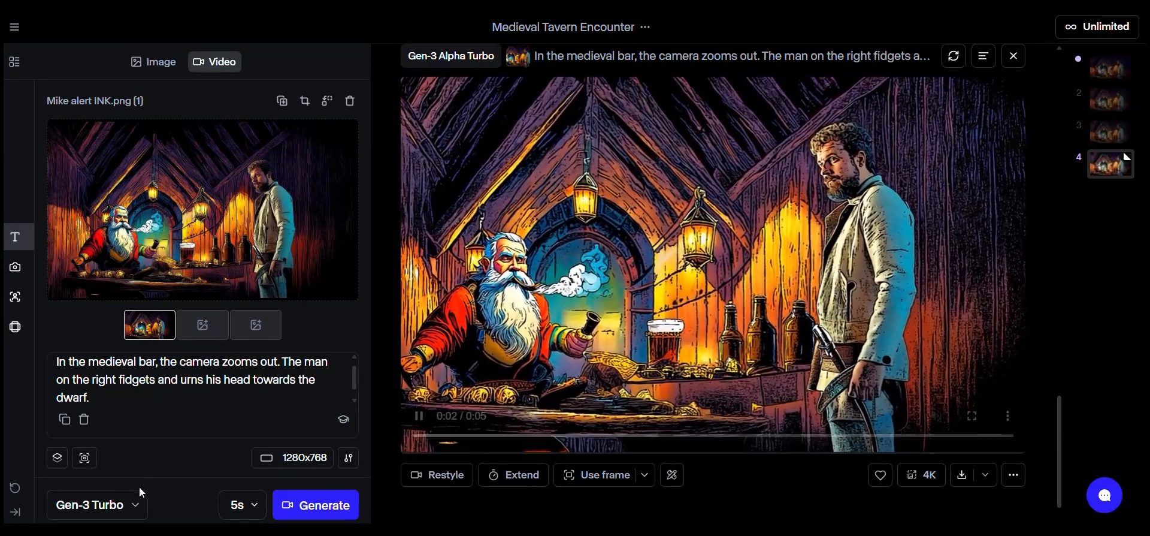
left_click(133, 507)
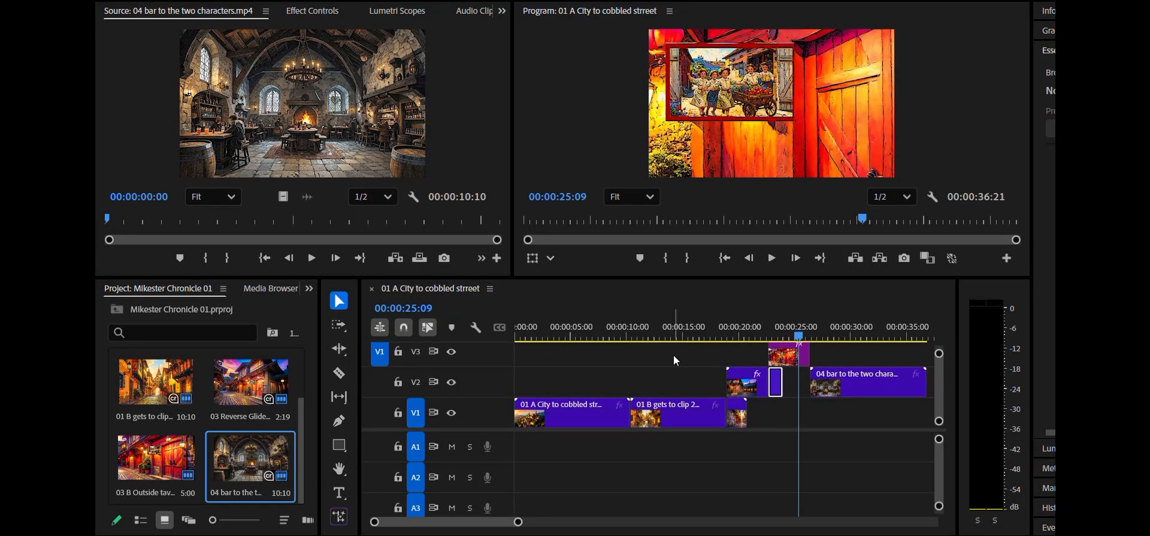
Step: In Premiere Pro, move the "04 bar to the two characters" clip from track V2 up to V3, directly after the tavern exterior clip
left_click_drag(845, 393, 846, 363)
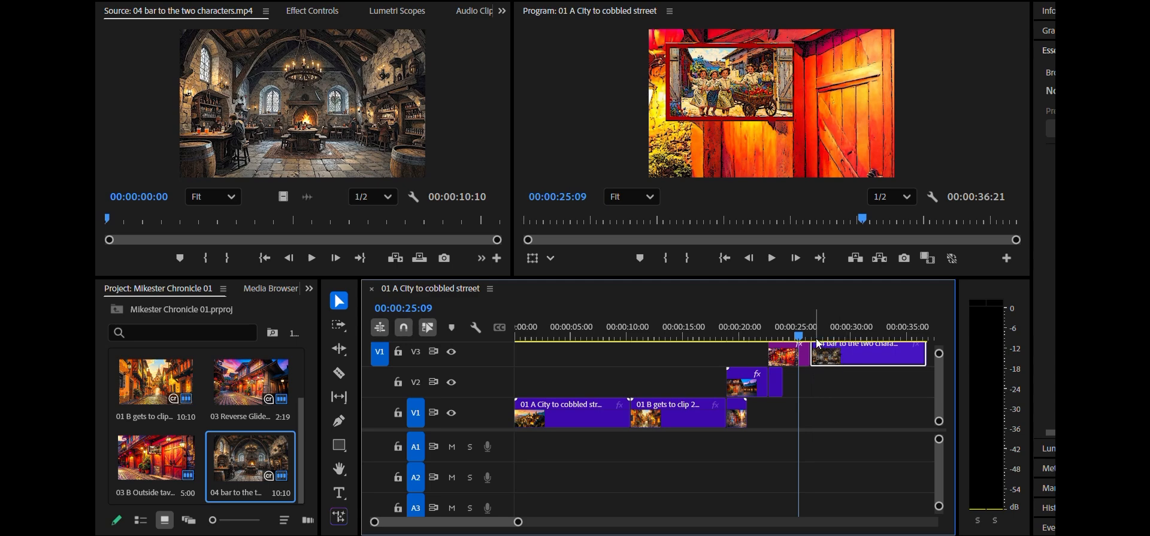
mouse_move(800, 340)
left_mouse_down()
mouse_move(874, 343)
mouse_move(785, 348)
mouse_move(801, 351)
left_mouse_up()
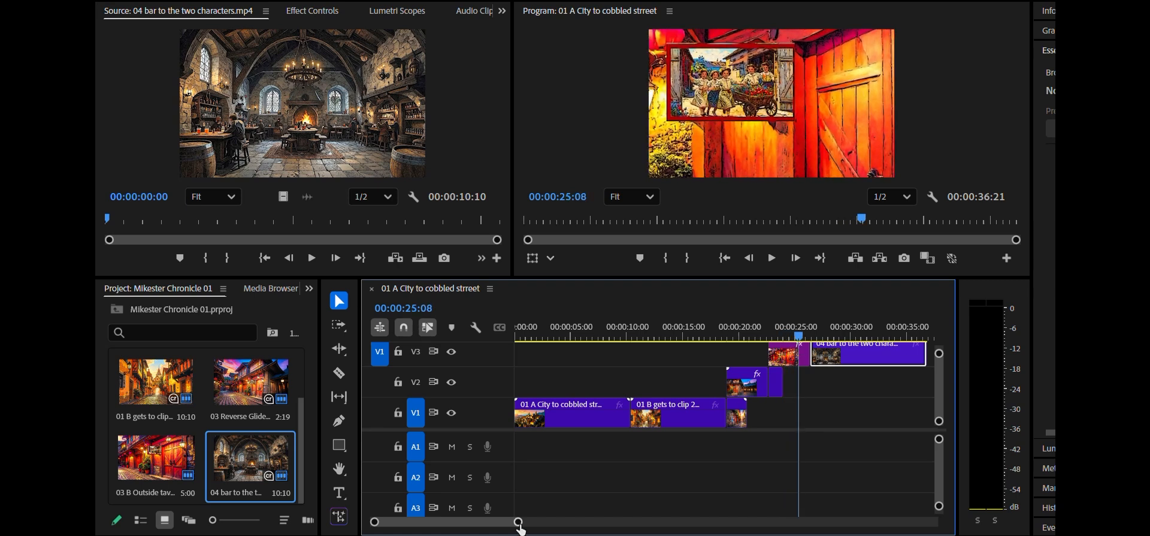
left_click_drag(519, 523, 478, 523)
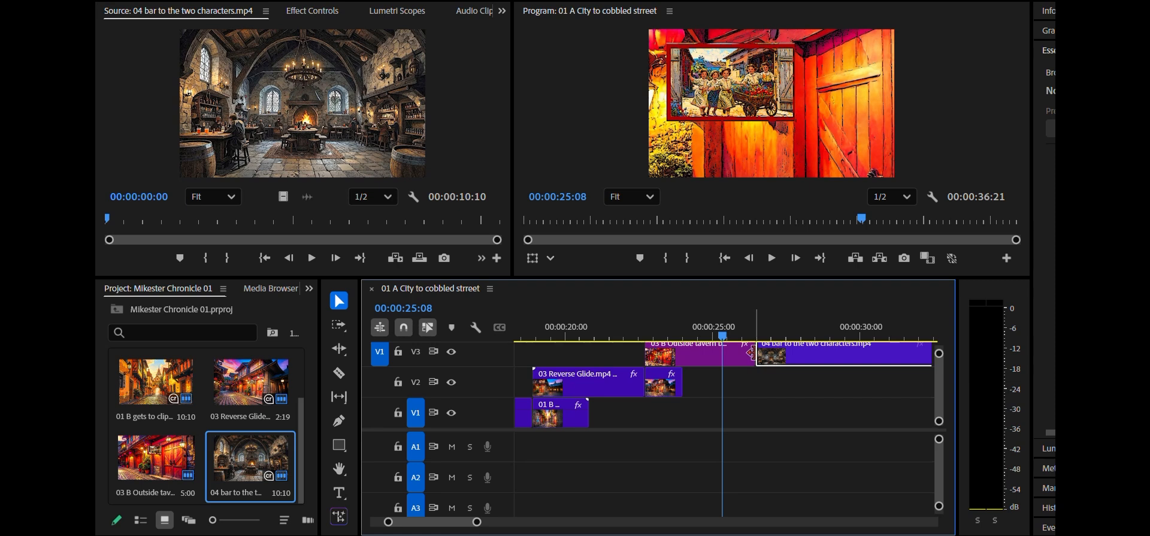
Step: Apply the default transition at the start of the "04 bar to the two characters" clip on track V3
left_click_drag(729, 342, 759, 342)
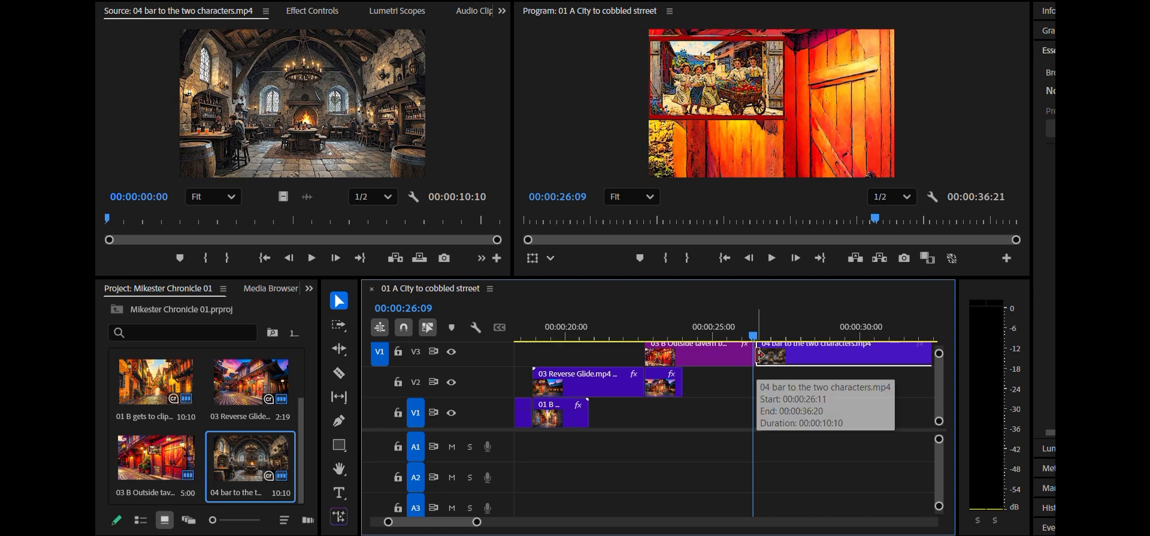
right_click(758, 357)
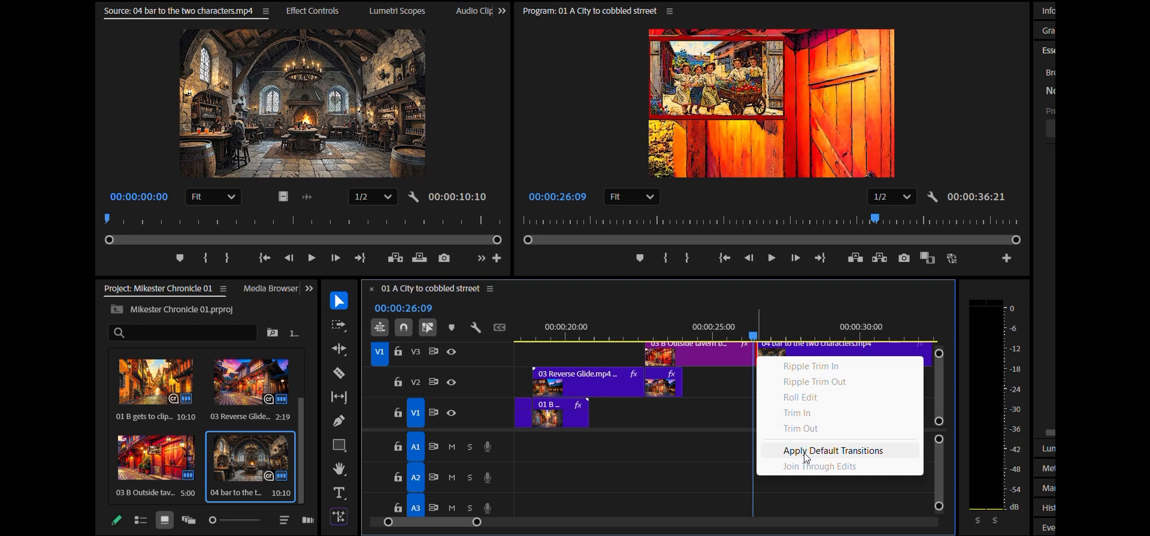
left_click_drag(753, 336, 699, 340)
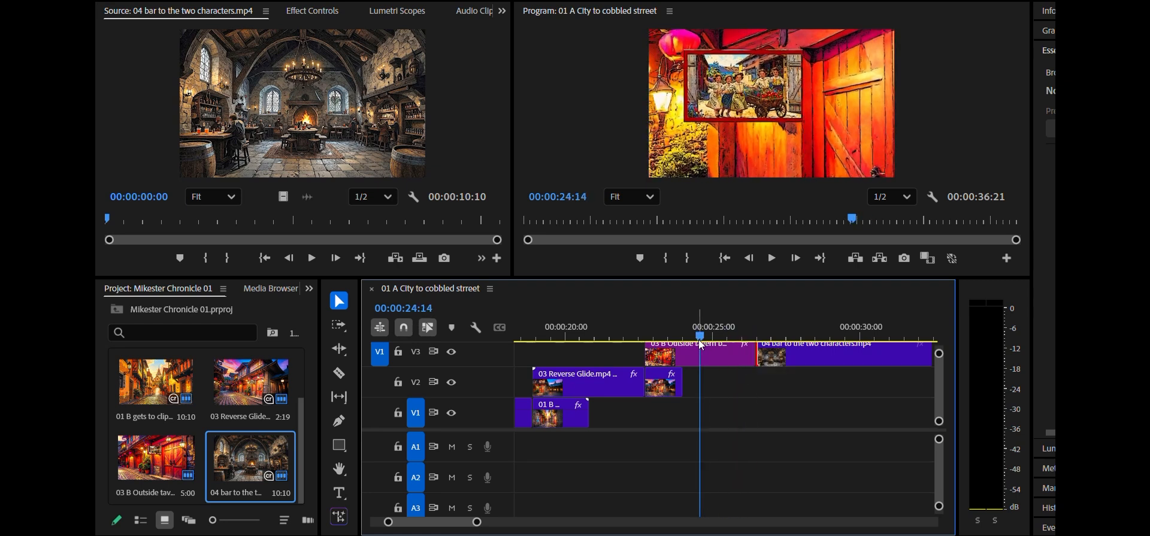
right_click(760, 362)
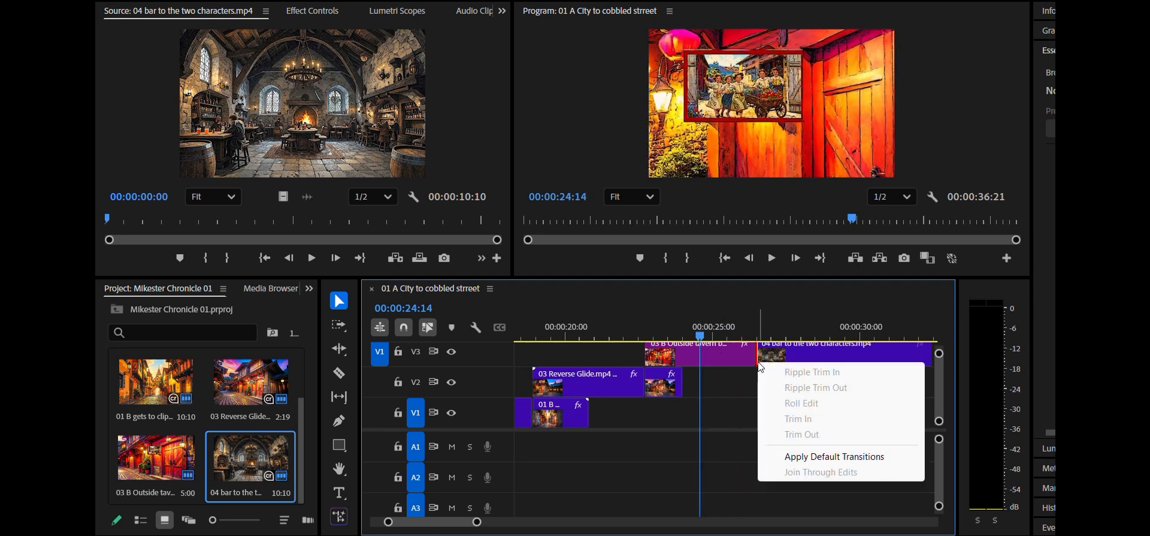
left_click(835, 457)
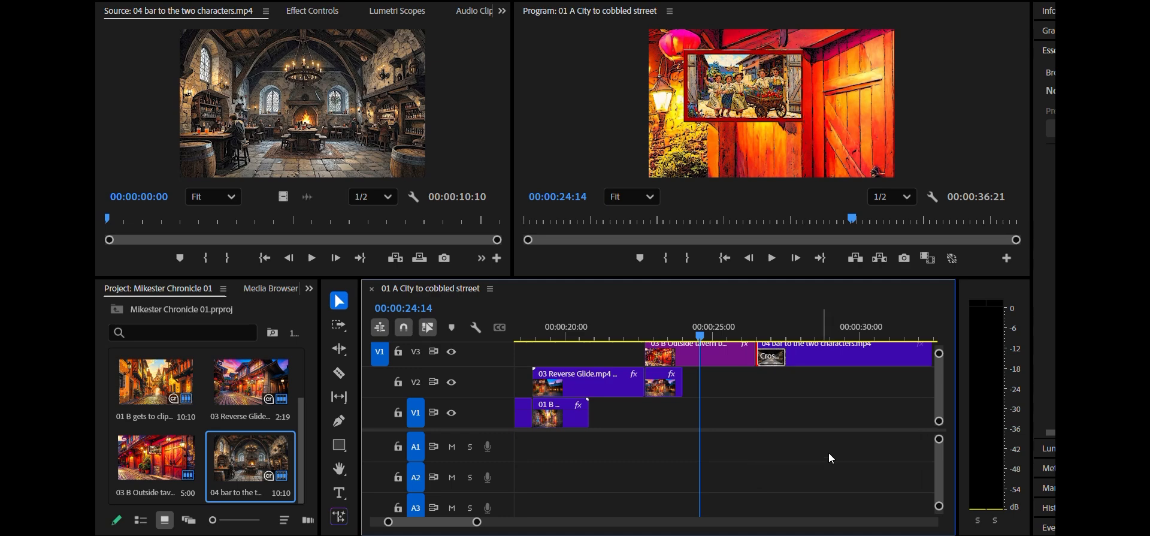
Step: Play the sequence from the tavern exterior clip through the transition into the bar interior
left_click(744, 334)
key("space")
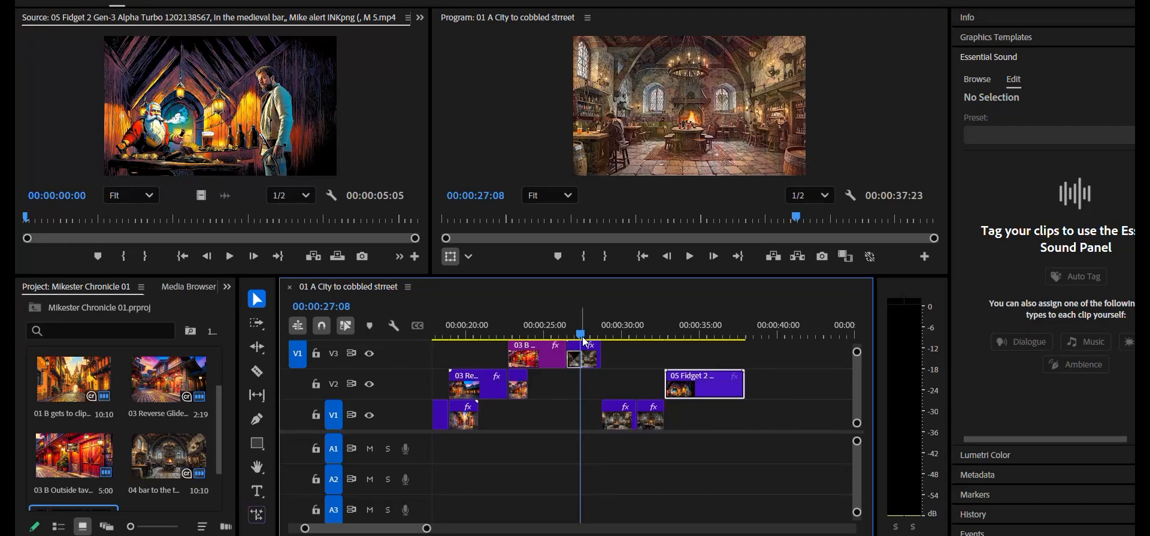
left_click_drag(589, 331, 546, 332)
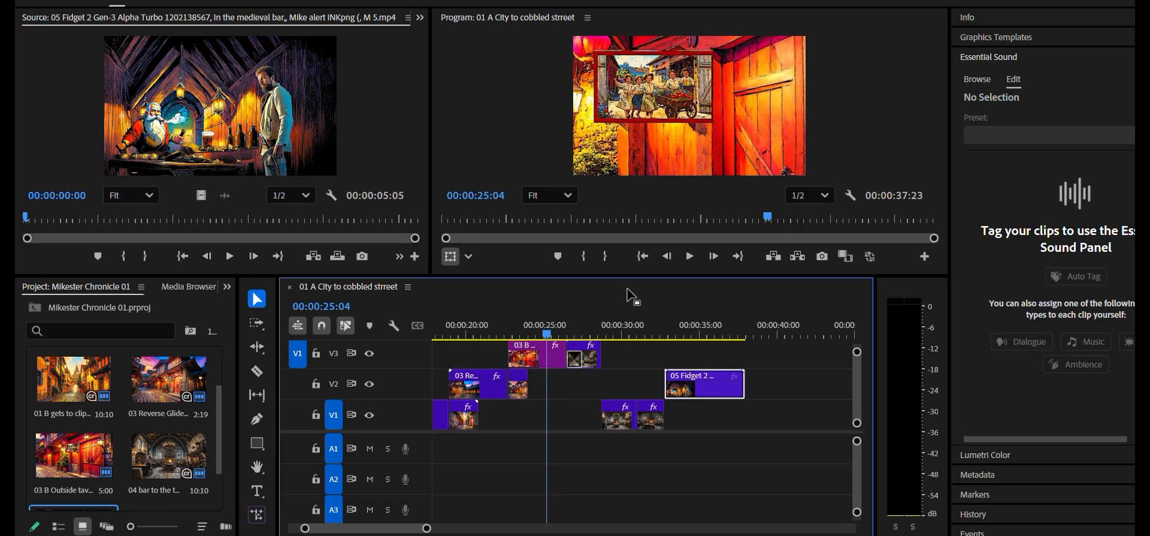
left_click_drag(663, 278, 689, 390)
key("space")
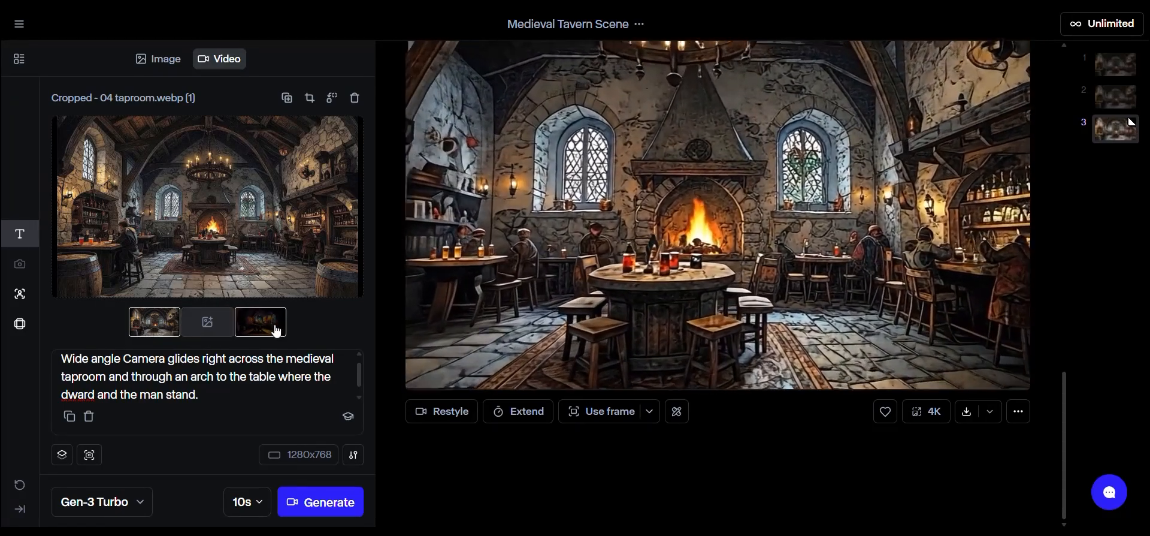
Step: In Runway, examine the start and end keyframes of the taproom video and the prompt phrases "glides right" and "Wide angle Camera"
mouse_move(276, 331)
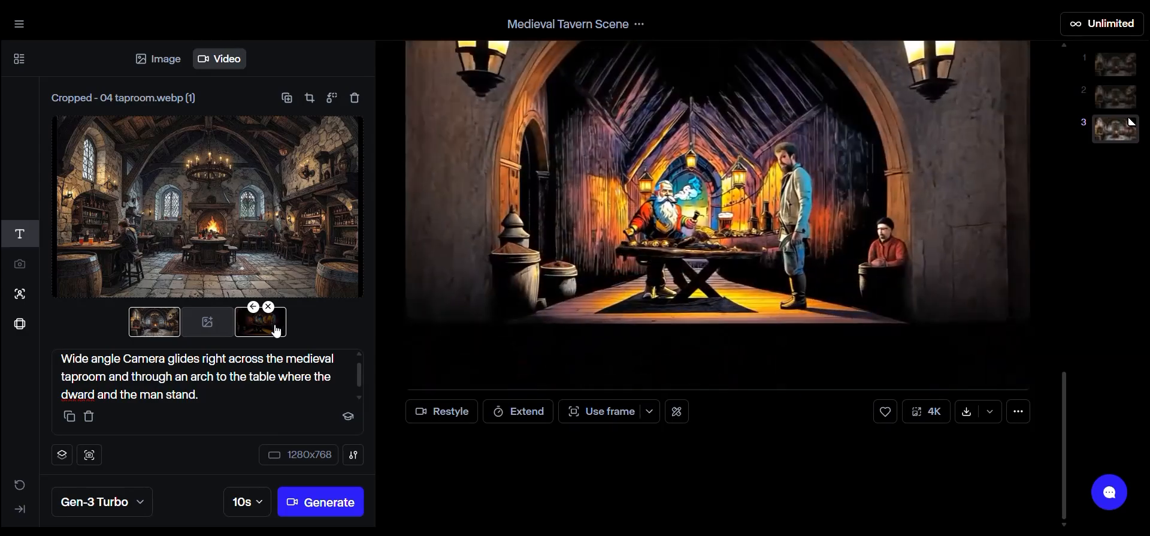
mouse_move(149, 334)
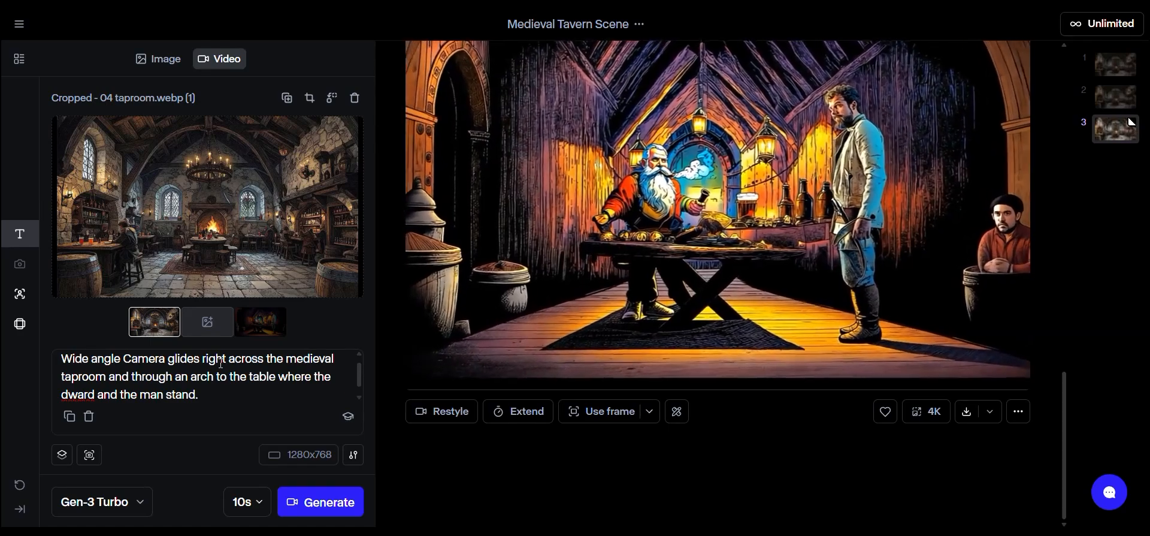
left_click(203, 359)
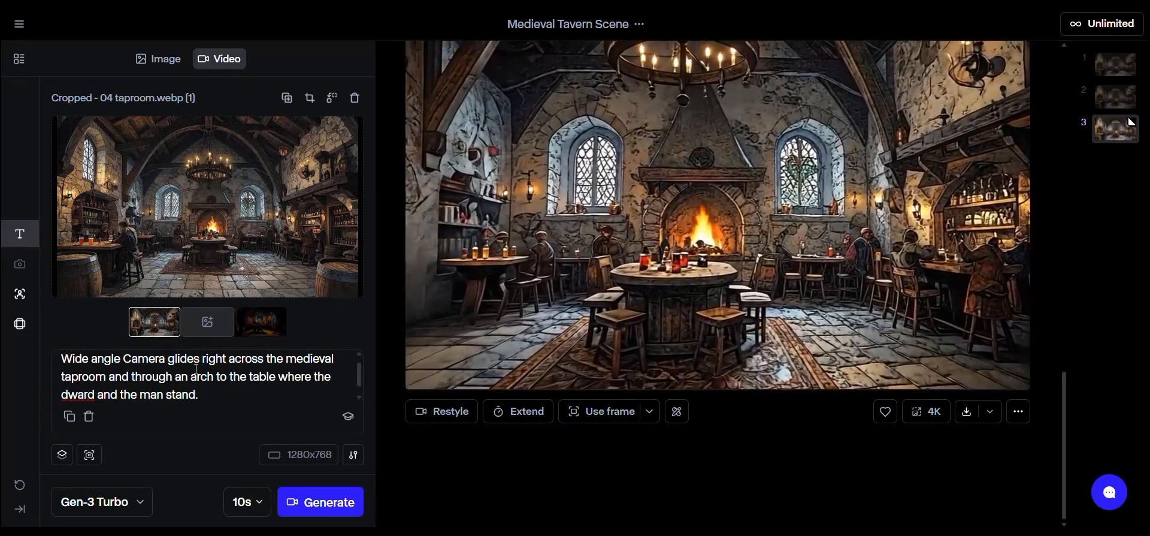
left_click(171, 357)
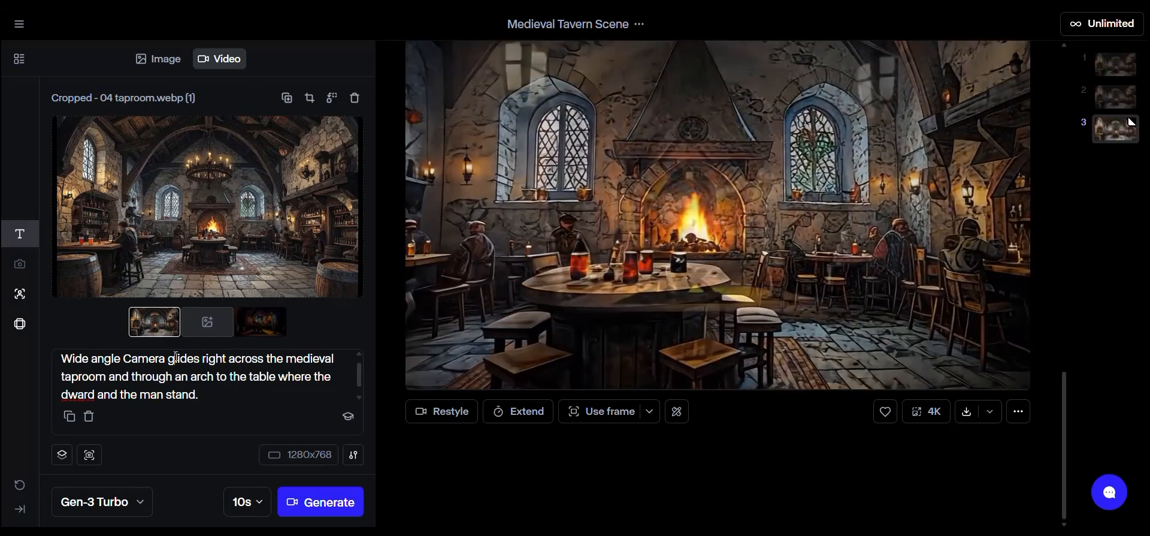
key("ctrl+shift+Right")
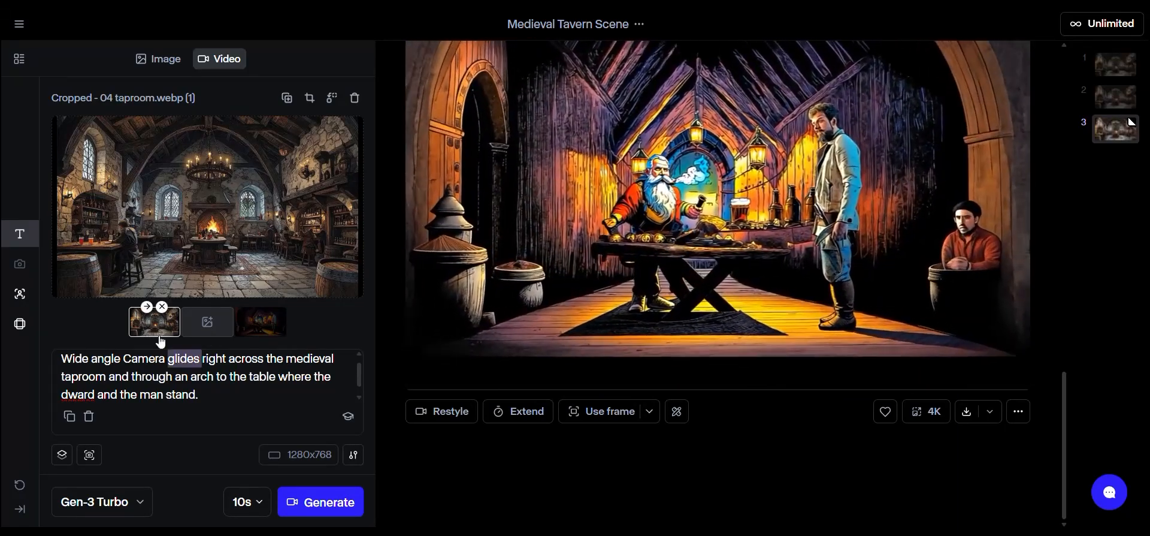
key("ctrl+shift+Right")
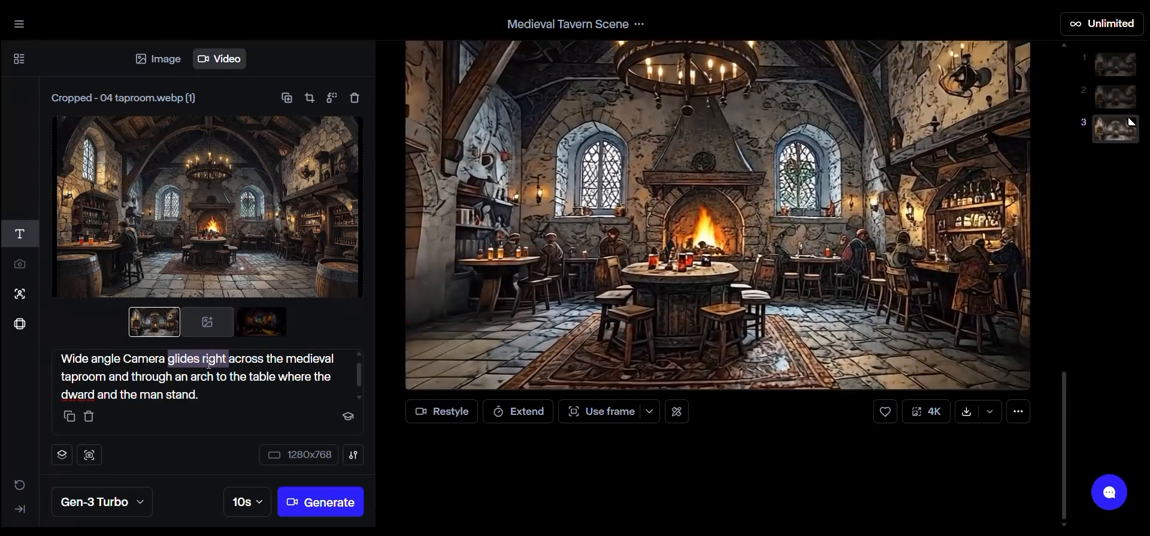
key("Home")
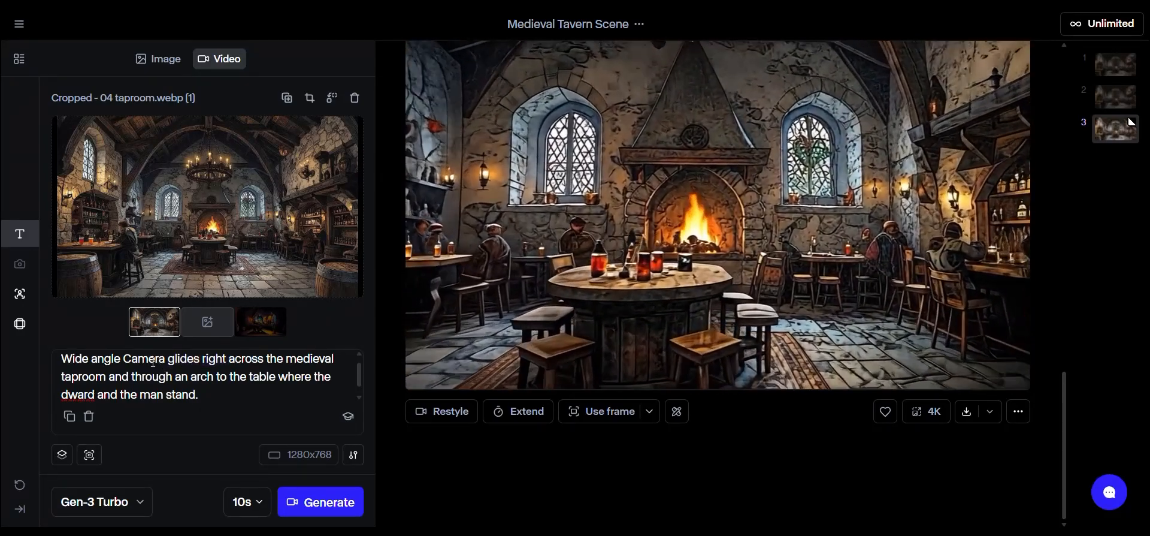
key("ctrl+shift+Right")
key("ctrl+shift+Right")
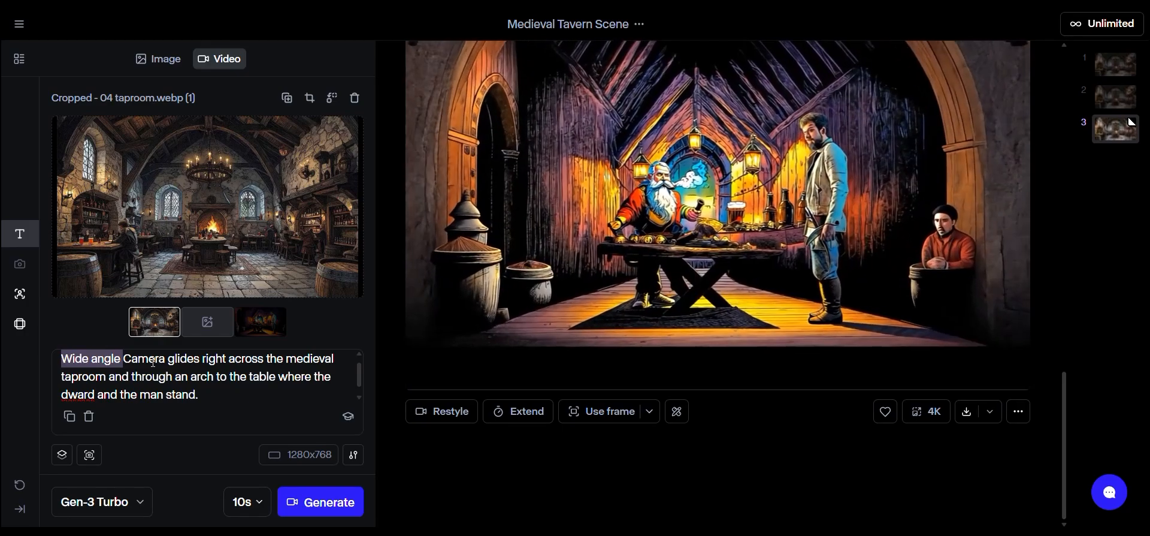
key("ctrl+shift+Right")
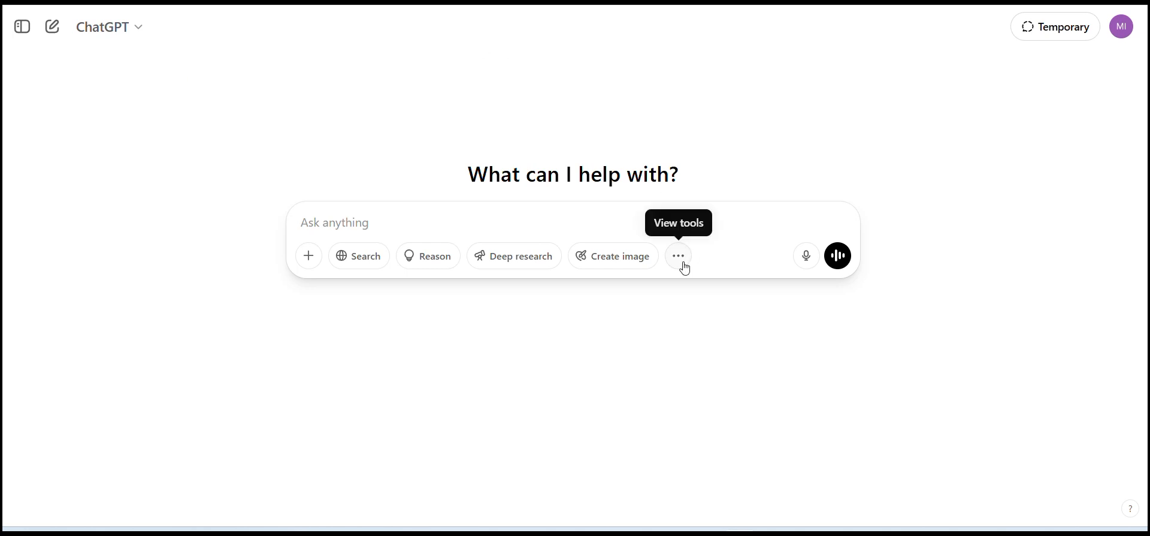
Step: In ChatGPT, view the file attachment options for a new chat and return to the empty message field
left_click(309, 257)
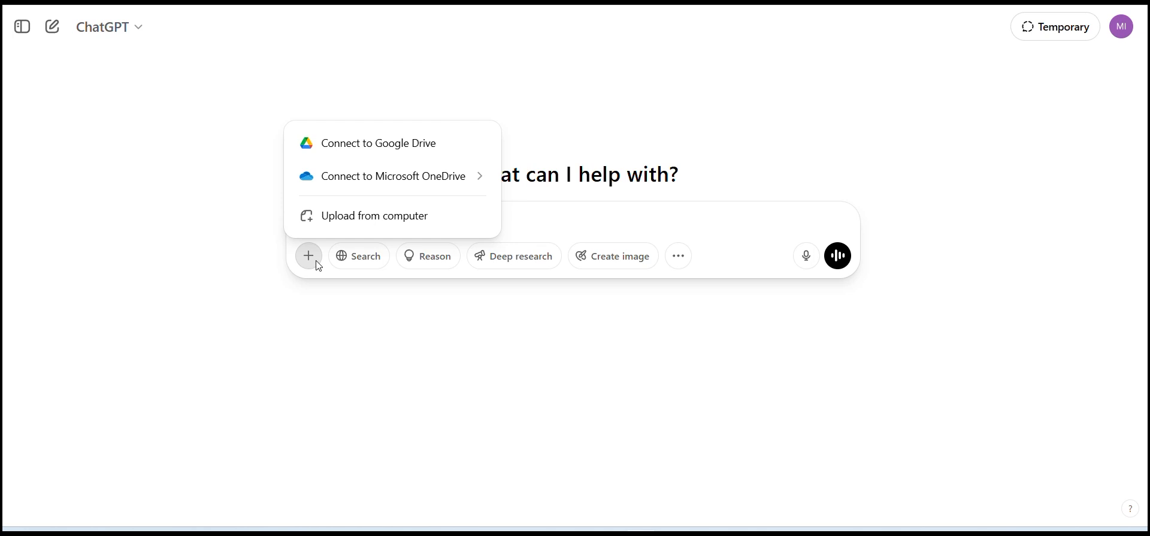
left_click(354, 228)
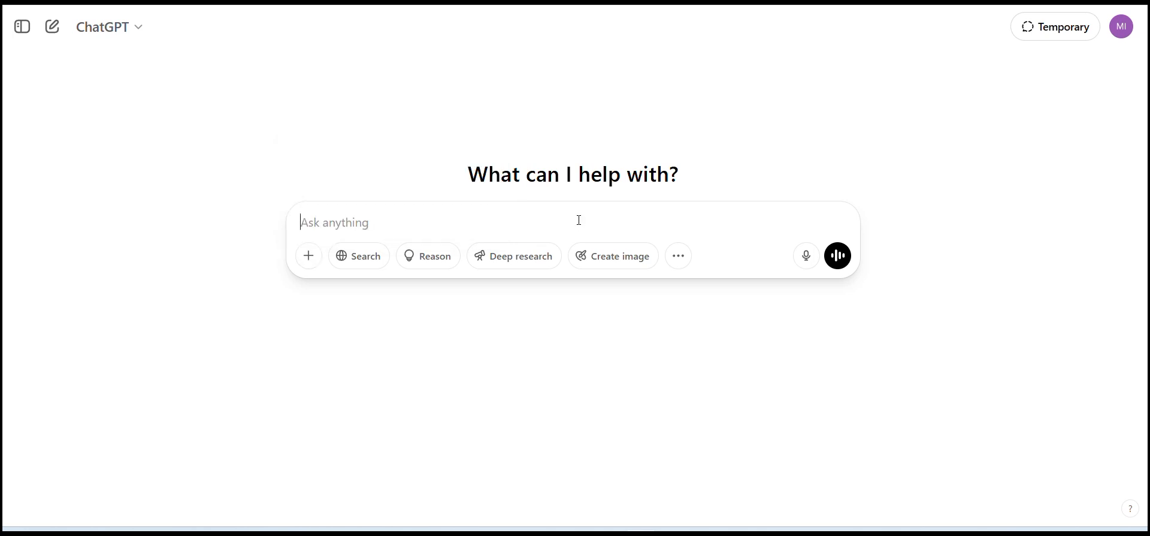